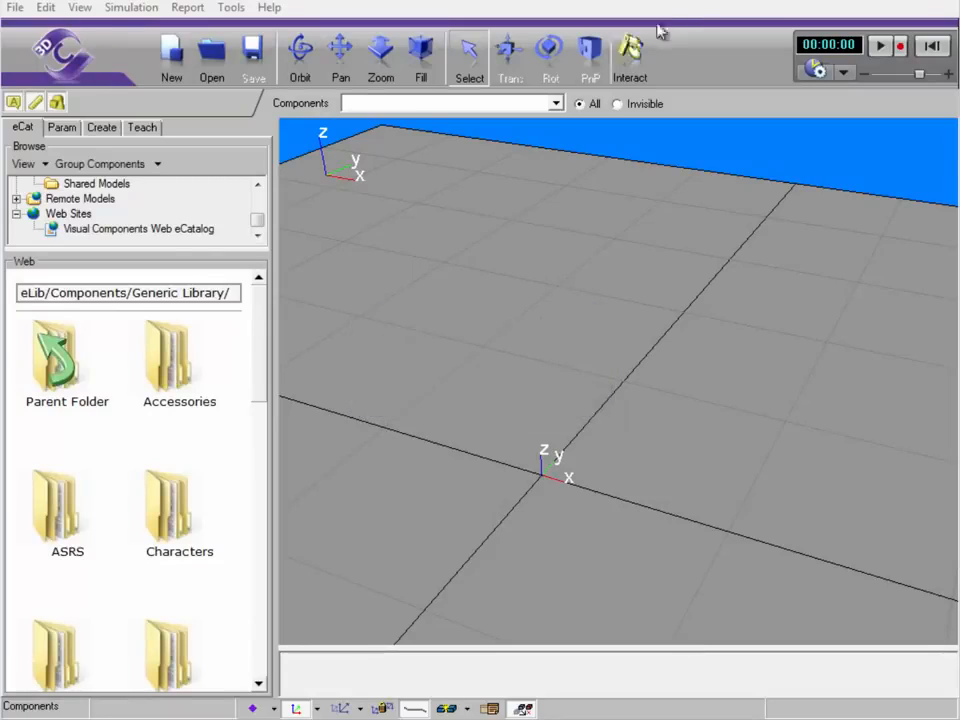
Load two Generic Articulated Robots from the catalog's Robots folder into the layout
left_click(160, 229)
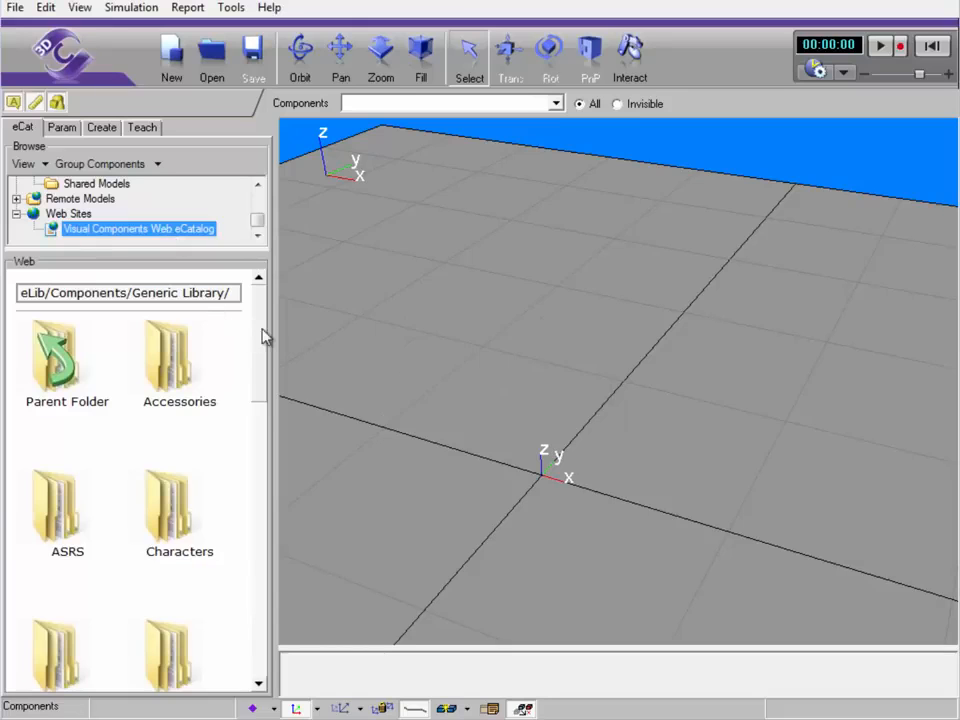
left_click_drag(263, 337, 244, 611)
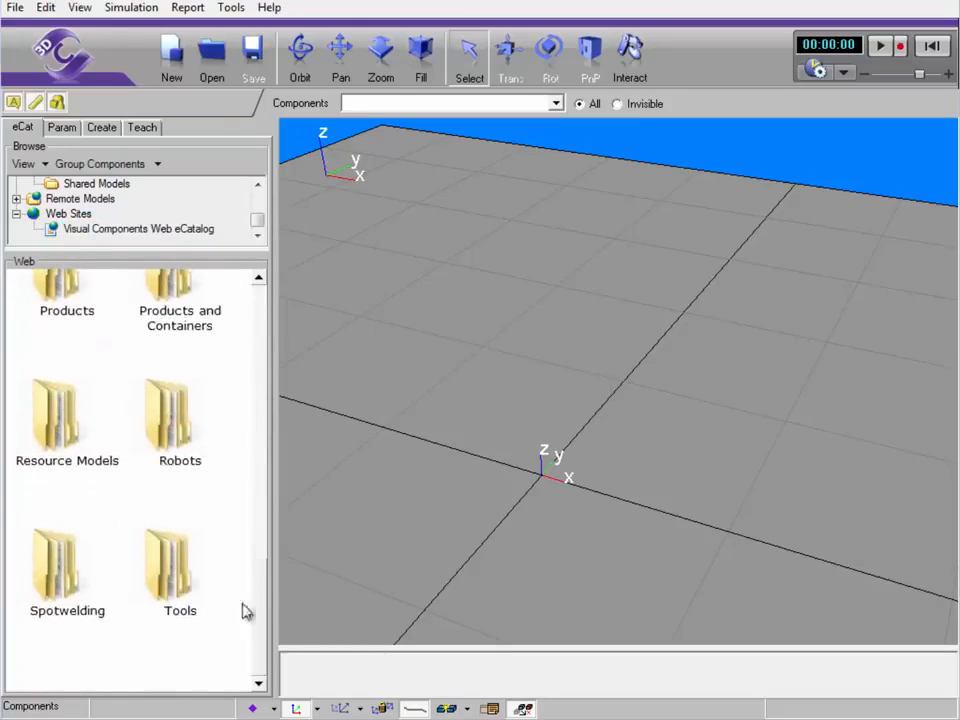
double_click(155, 405)
double_click(158, 522)
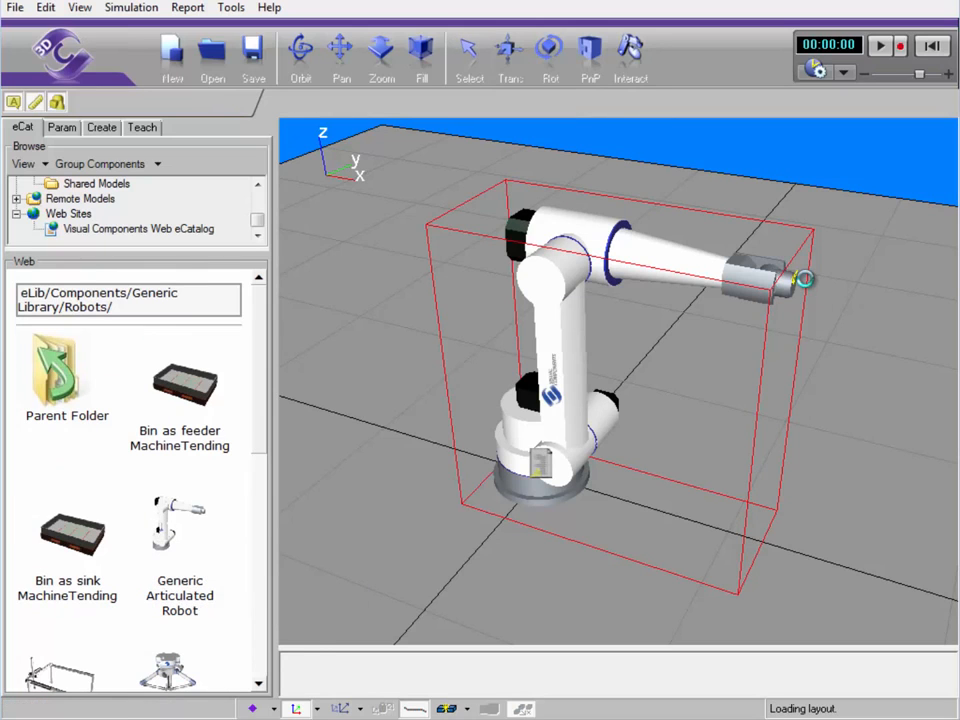
Fit both robots into the view and bring up the Teach panel
left_click(413, 53)
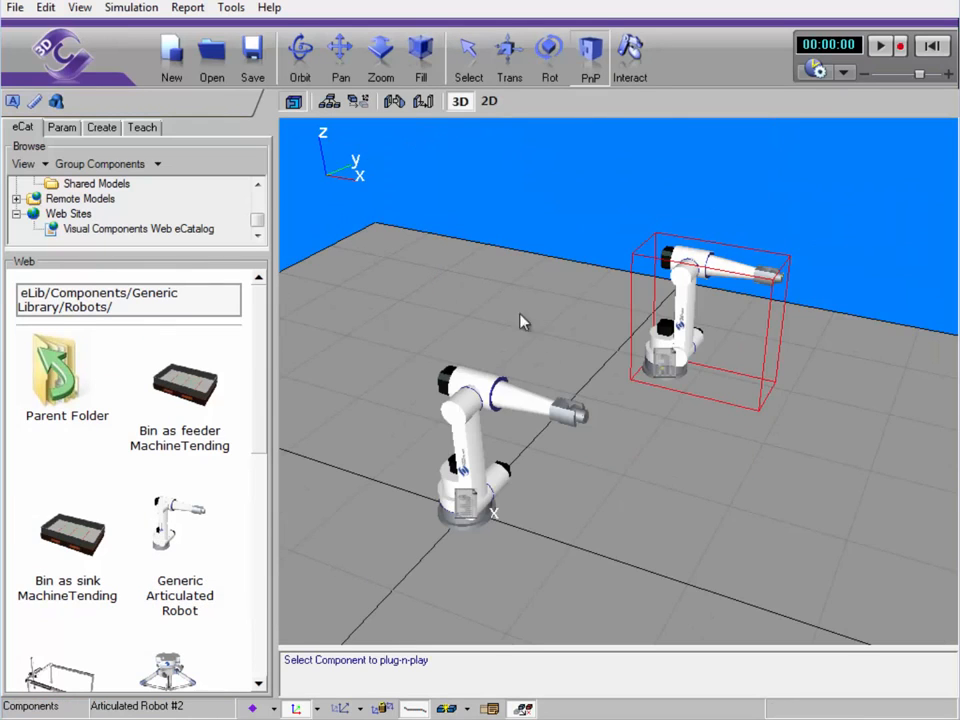
right_click_drag(520, 322, 668, 557)
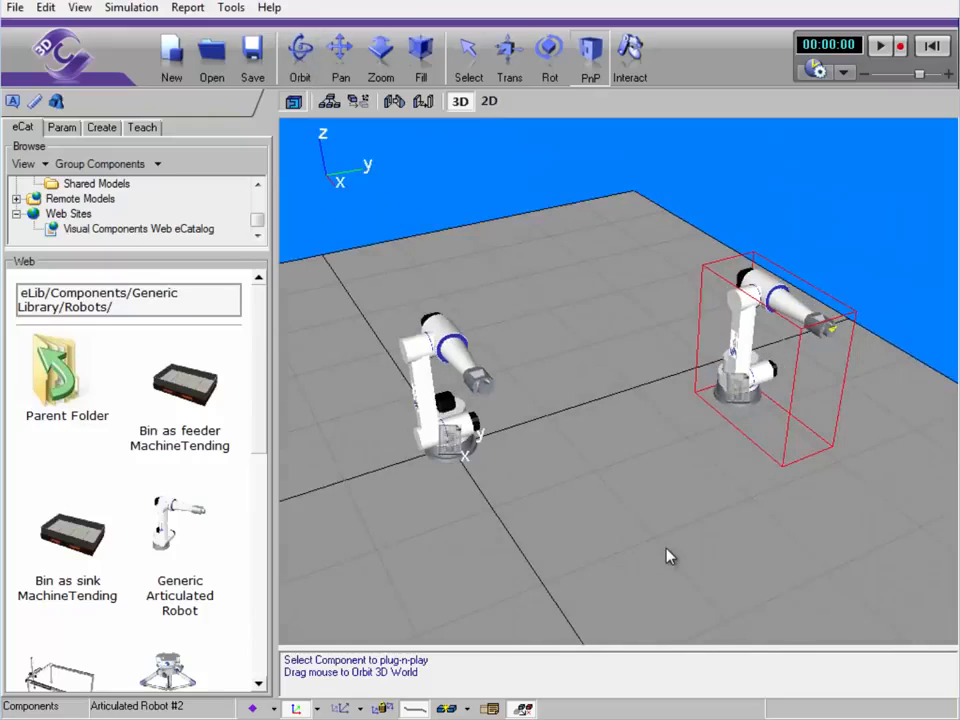
left_click(142, 128)
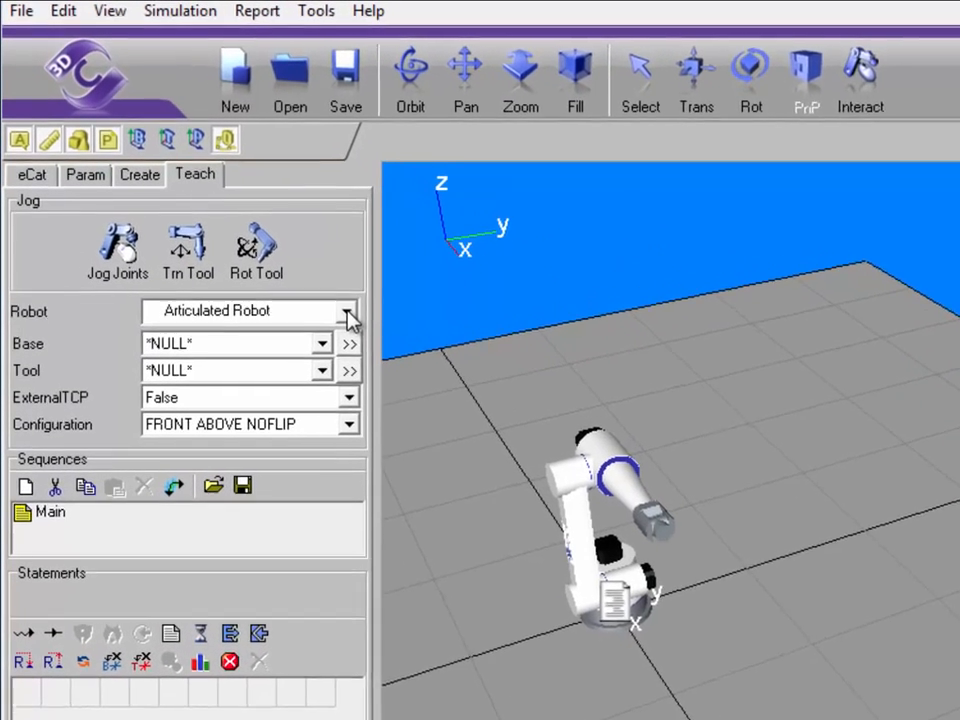
Switch the teaching target between Articulated Robot #2 and Articulated Robot, ending on the left robot
left_click(254, 227)
left_click(347, 372)
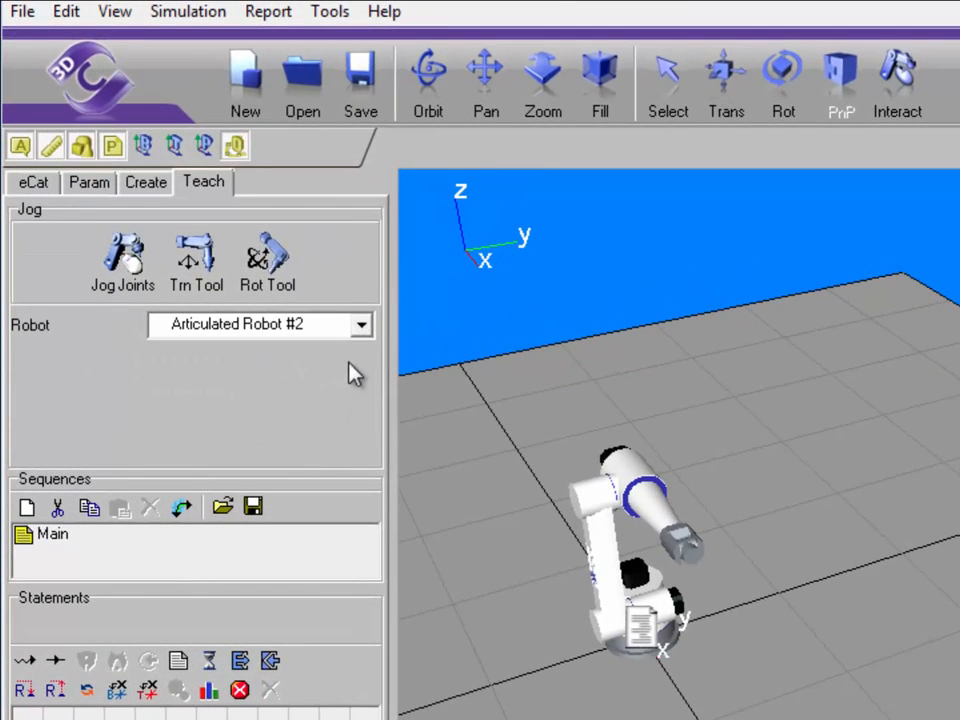
left_click(361, 329)
left_click(355, 350)
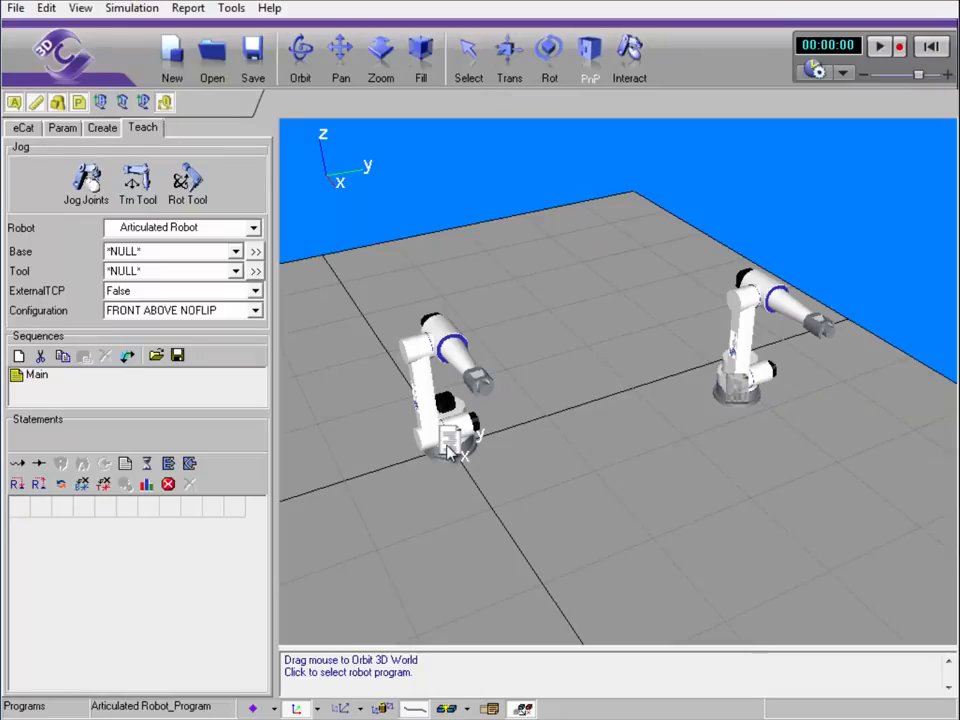
left_click(448, 452)
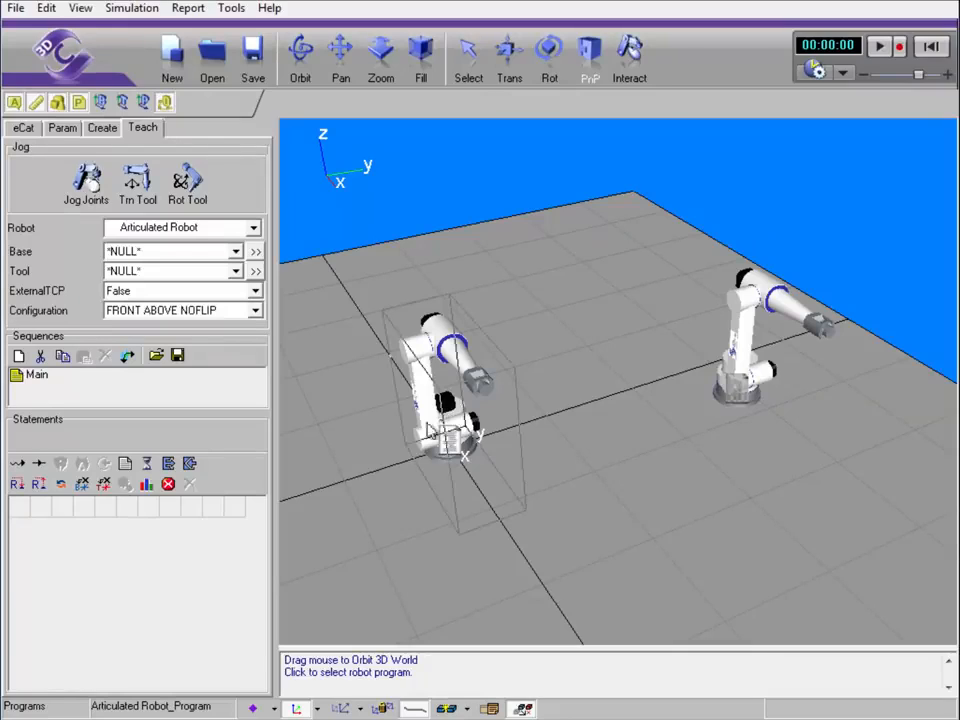
left_click(733, 396)
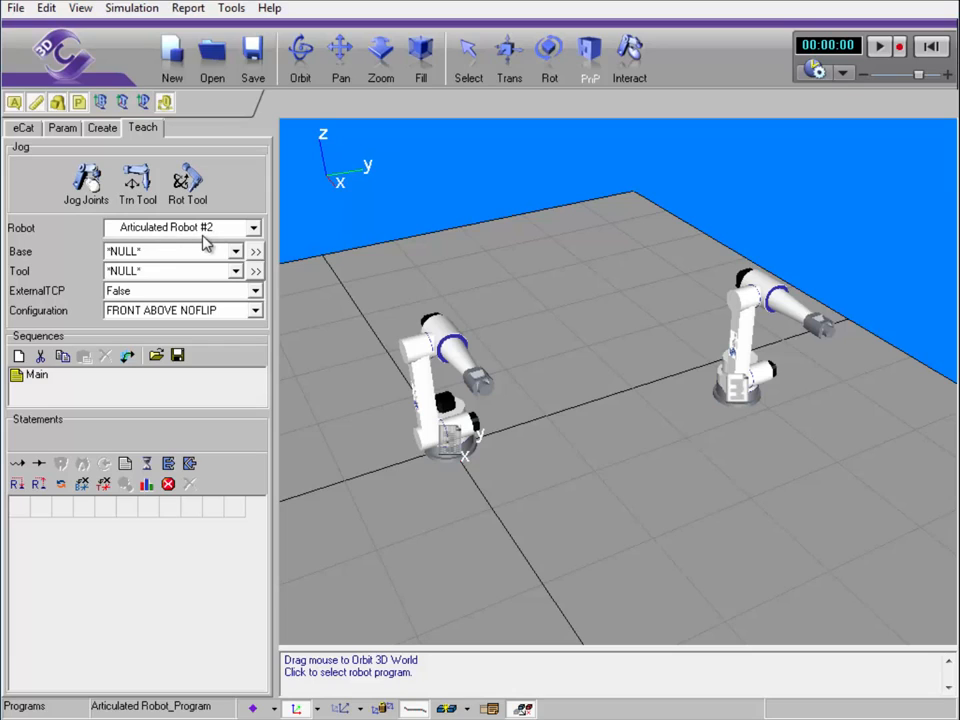
left_click(446, 438)
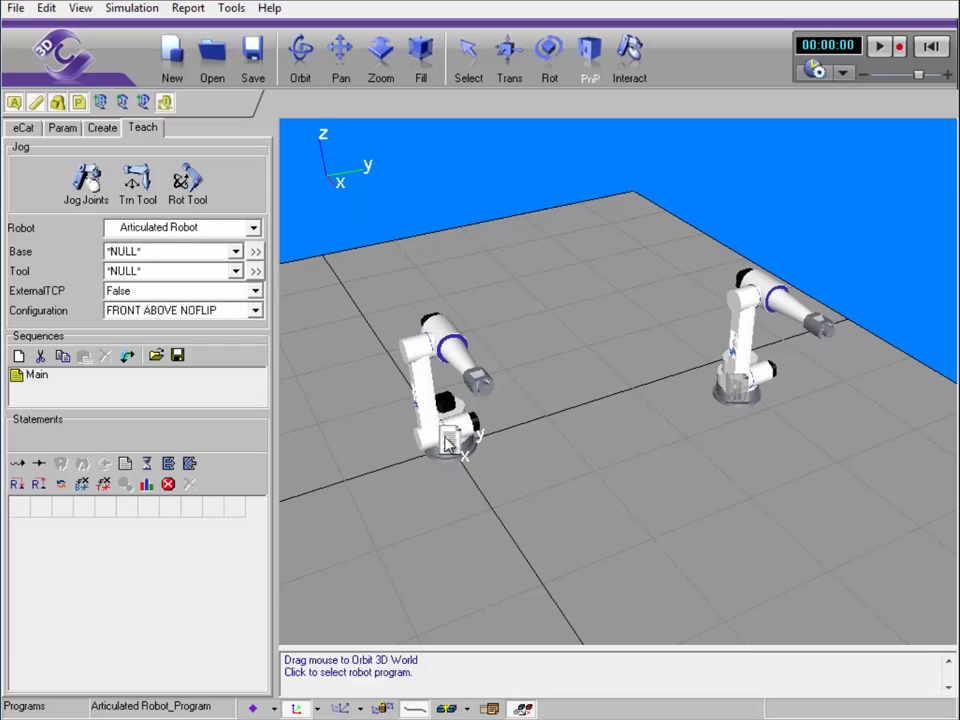
Delete Articulated Robot #2 from the scene
left_click(740, 340)
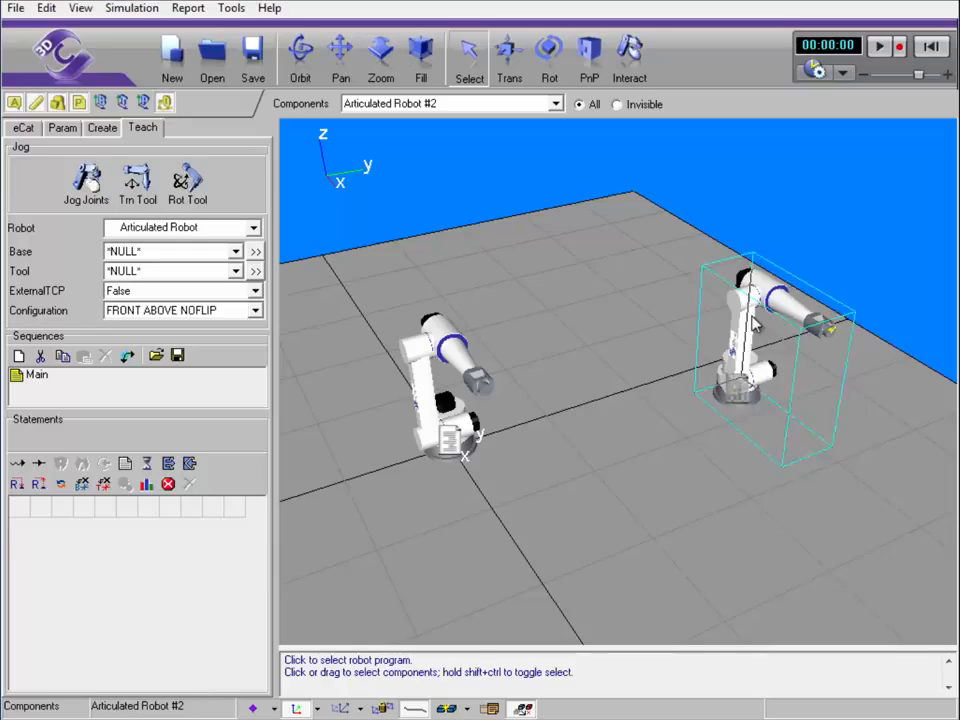
right_click(753, 318)
left_click(795, 508)
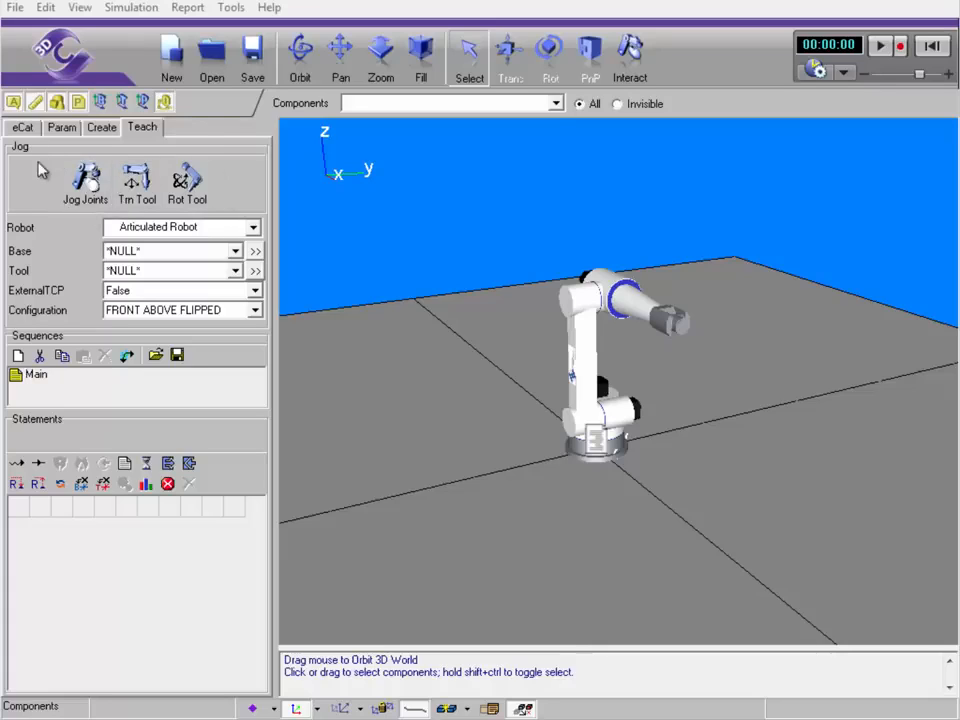
Swing the arm around its base joint and move the tool point along Y and Z
left_click(77, 179)
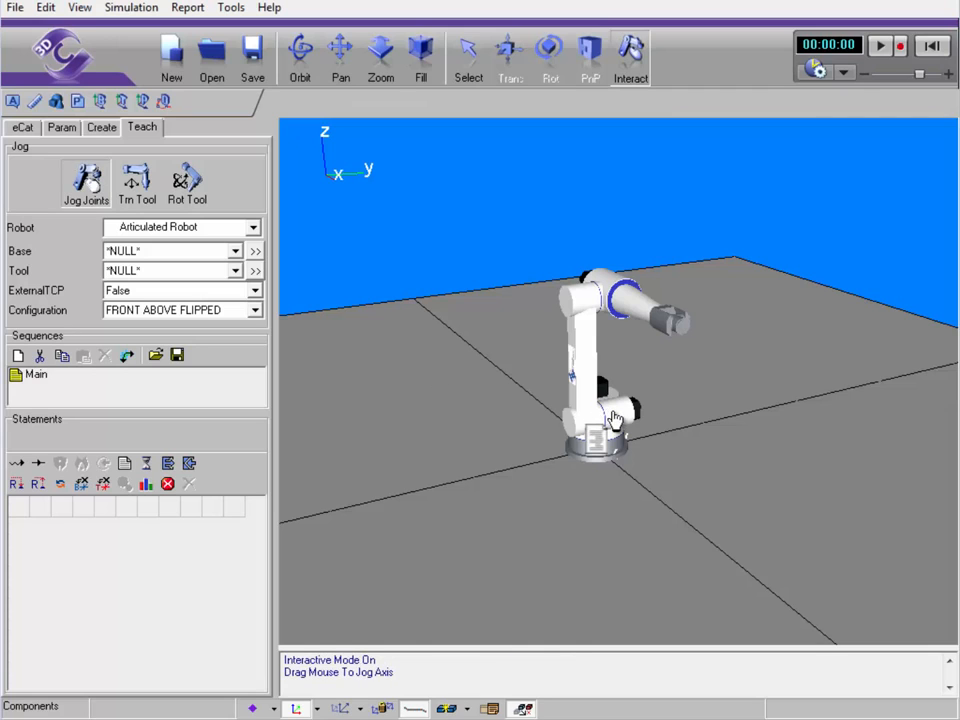
left_click_drag(620, 420, 692, 294)
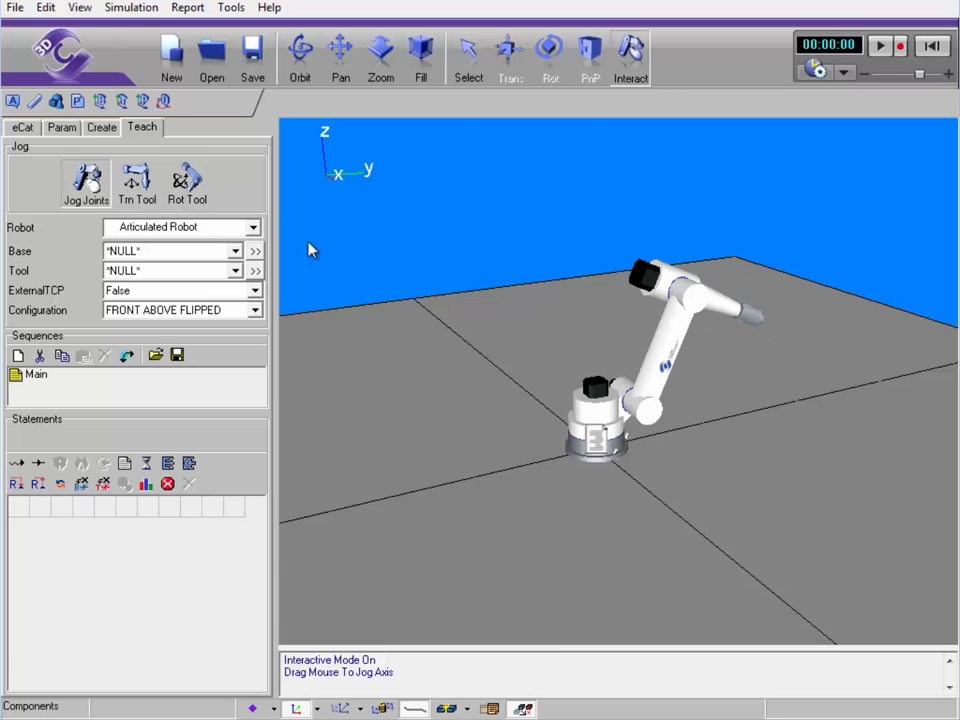
left_click(138, 194)
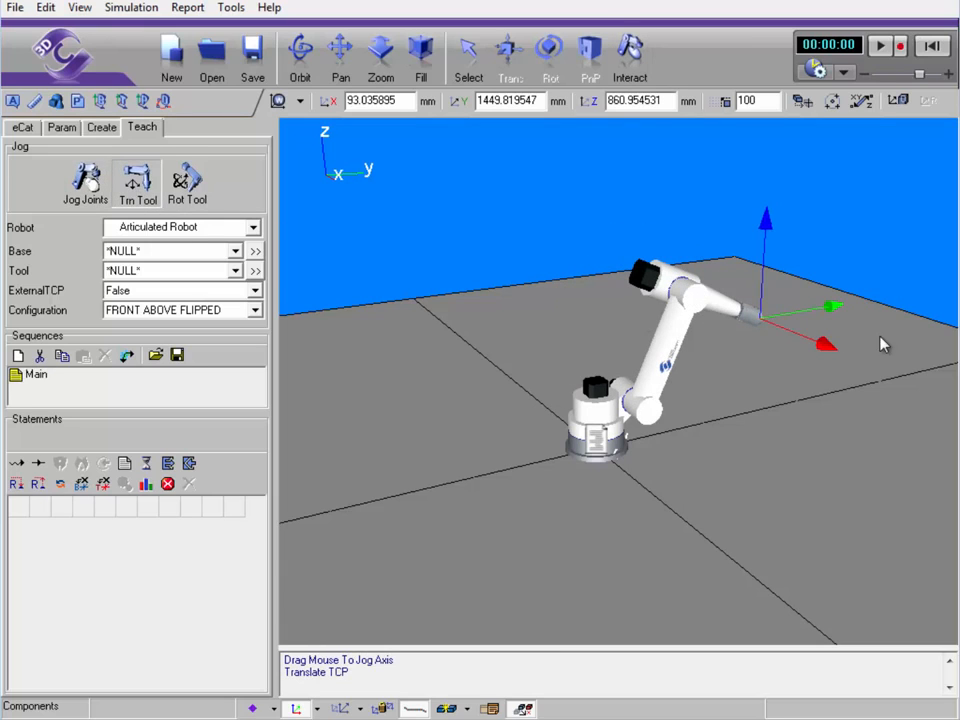
left_click_drag(834, 315, 872, 439)
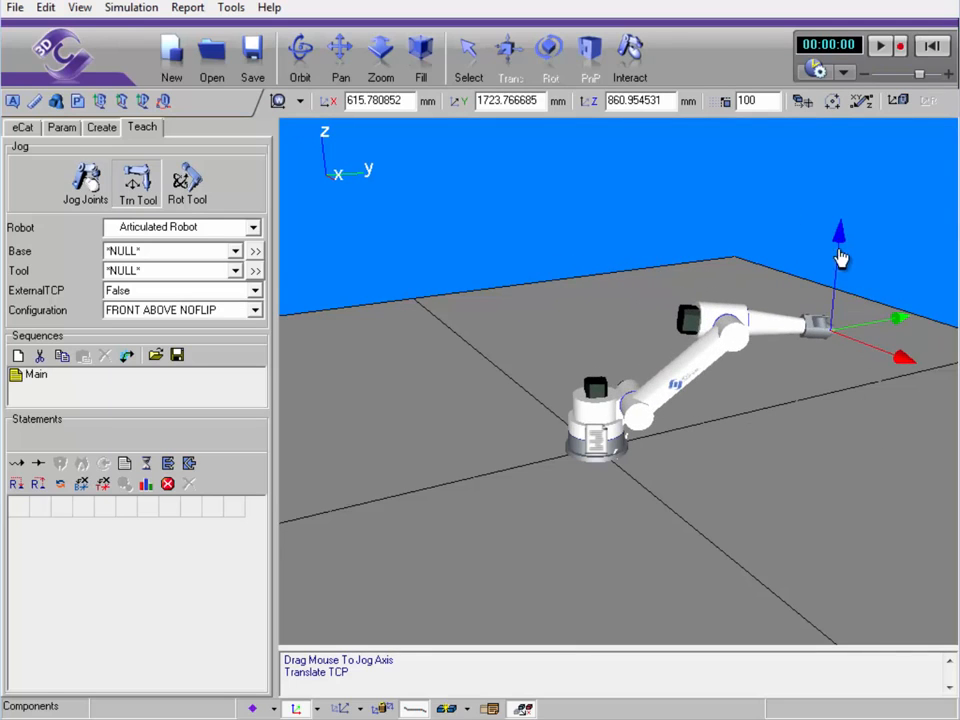
left_click_drag(840, 258, 808, 194)
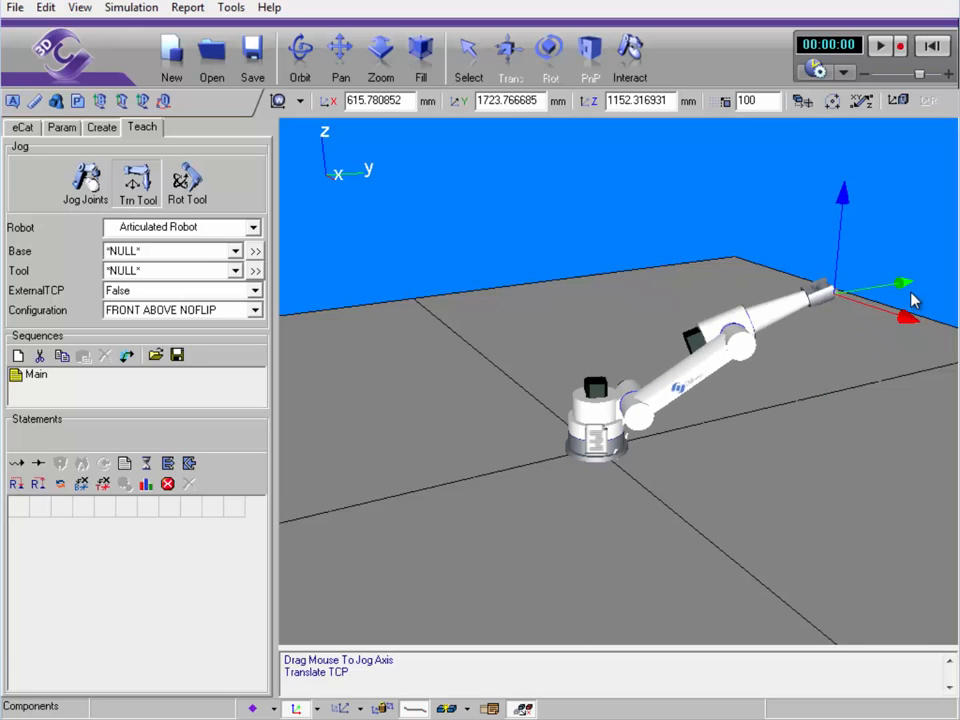
left_click_drag(902, 289, 510, 375)
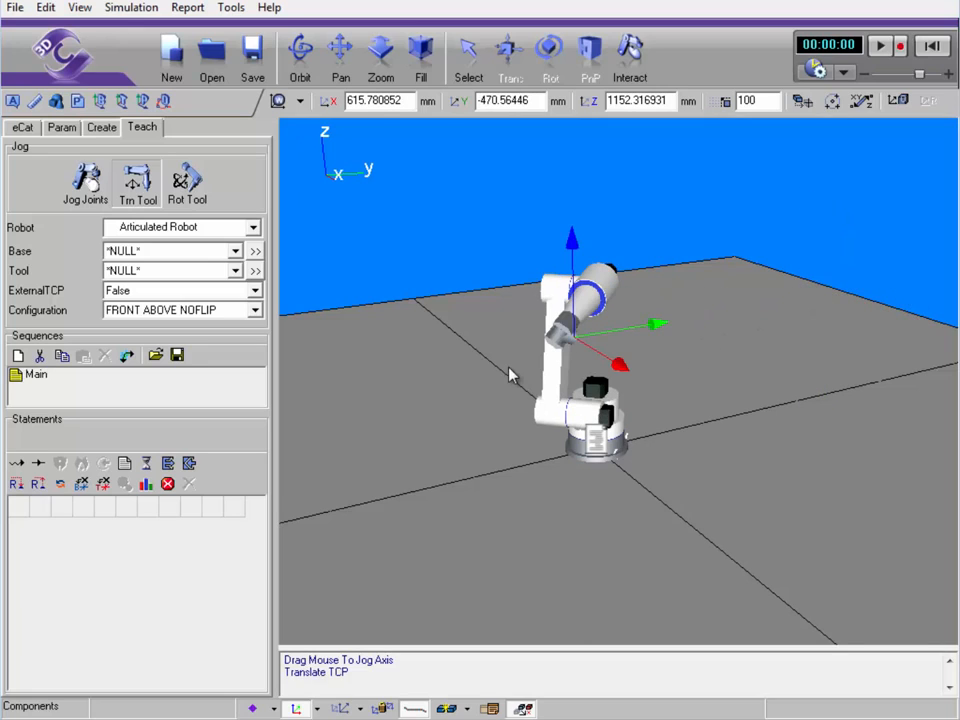
Rotate the tool point's orientation about the TCP into the forward-reaching pose
left_click(184, 186)
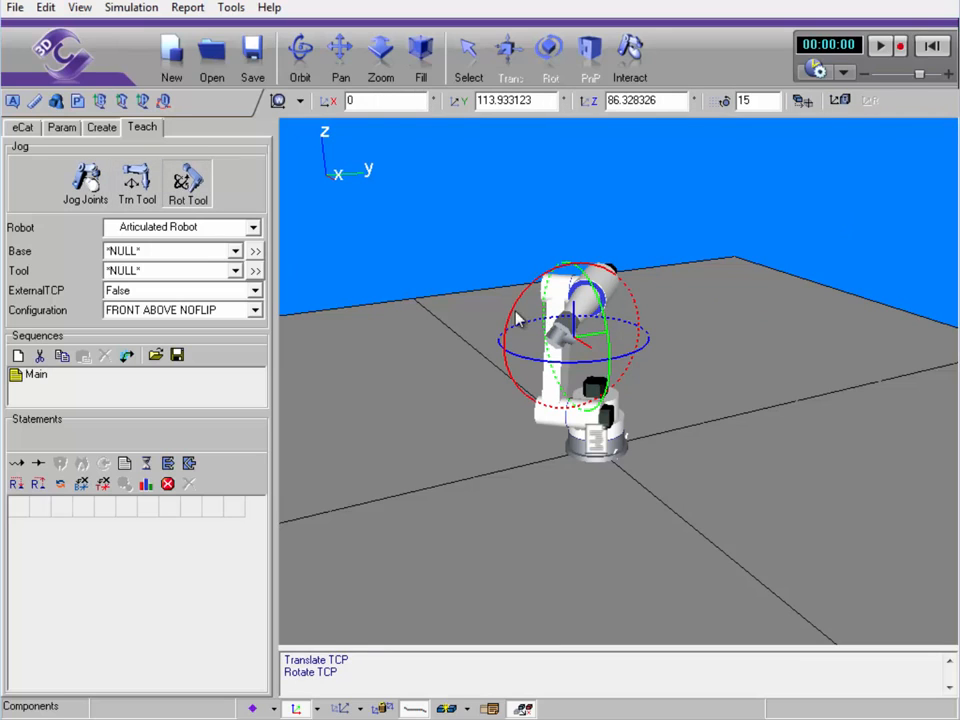
left_click_drag(509, 317, 642, 350)
right_click_drag(437, 510, 510, 504)
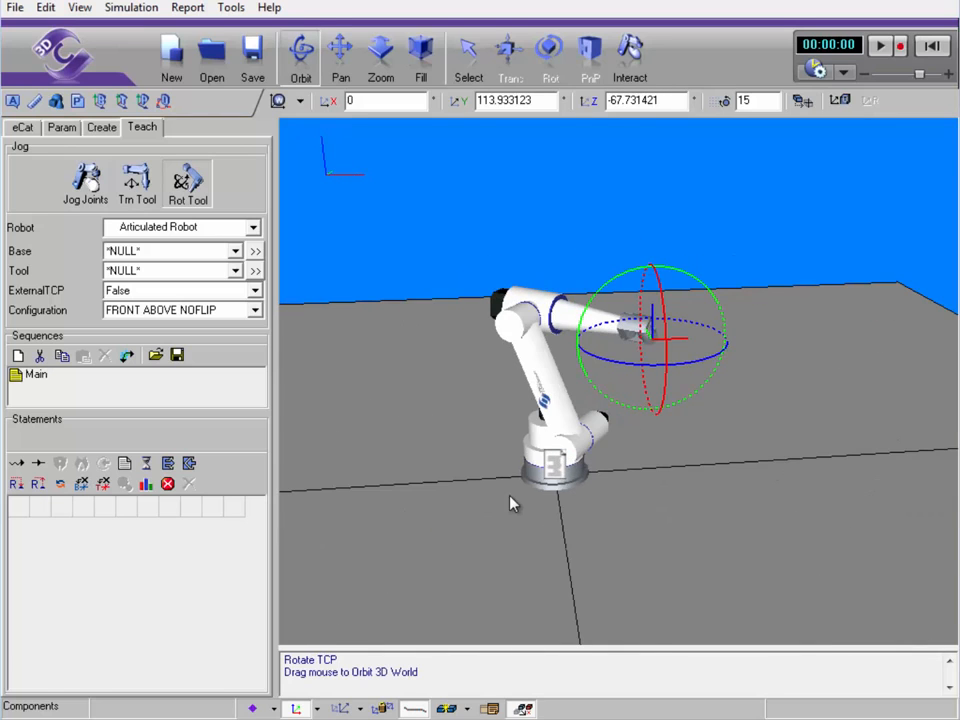
left_click_drag(670, 372, 670, 446)
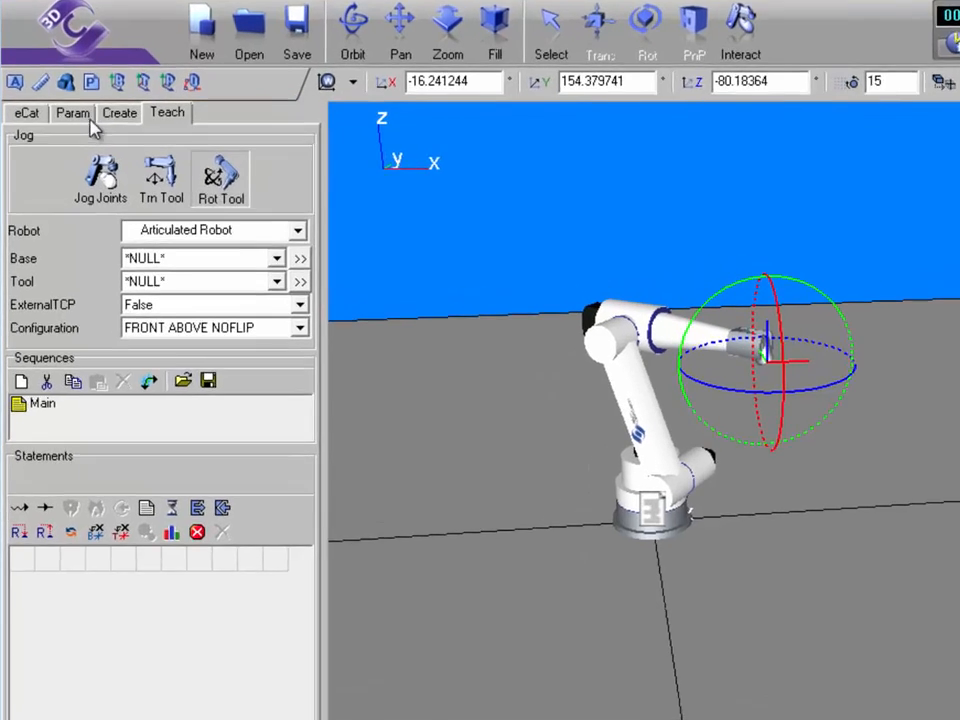
left_click(65, 129)
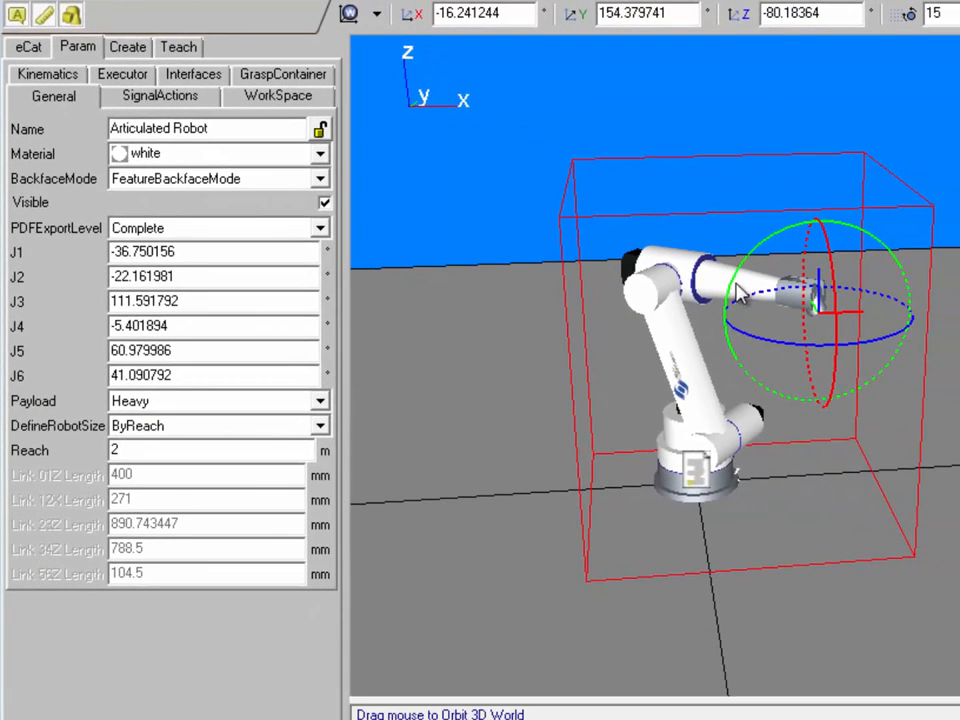
Adjust the tool orientation, then set joints J1, J2 and J3 to 0
left_click_drag(733, 285, 909, 236)
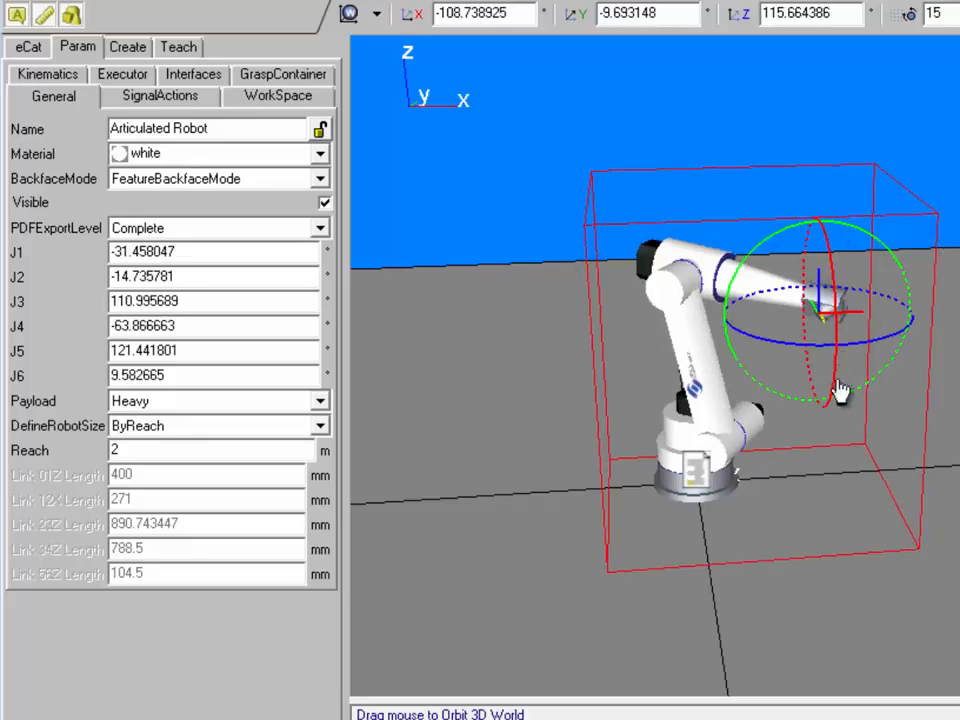
left_click_drag(840, 379, 836, 443)
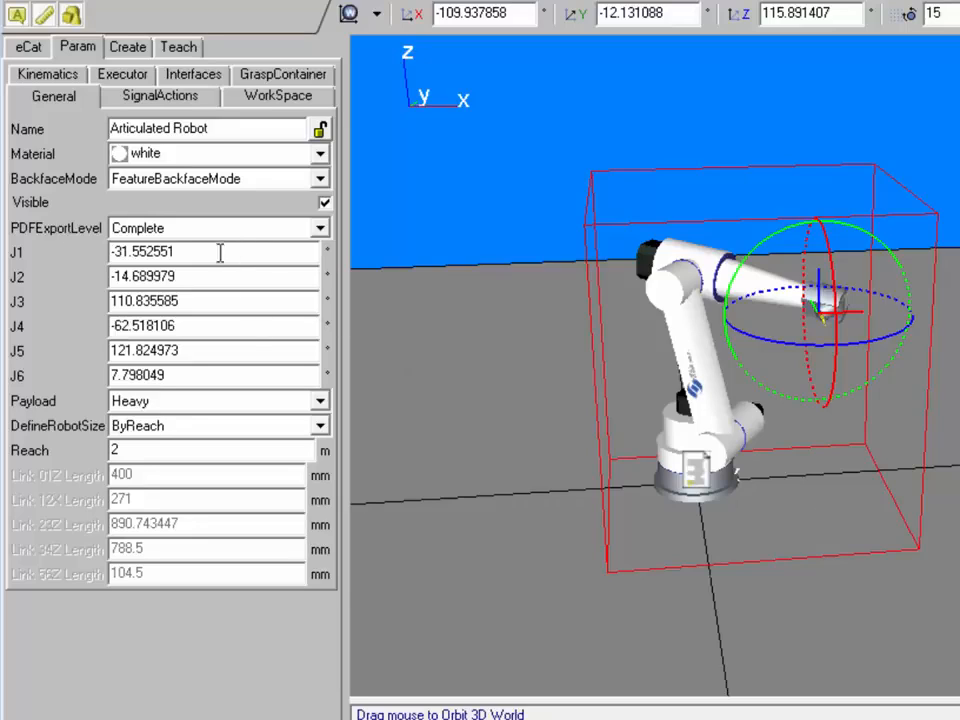
left_click_drag(220, 252, 16, 262)
type("0")
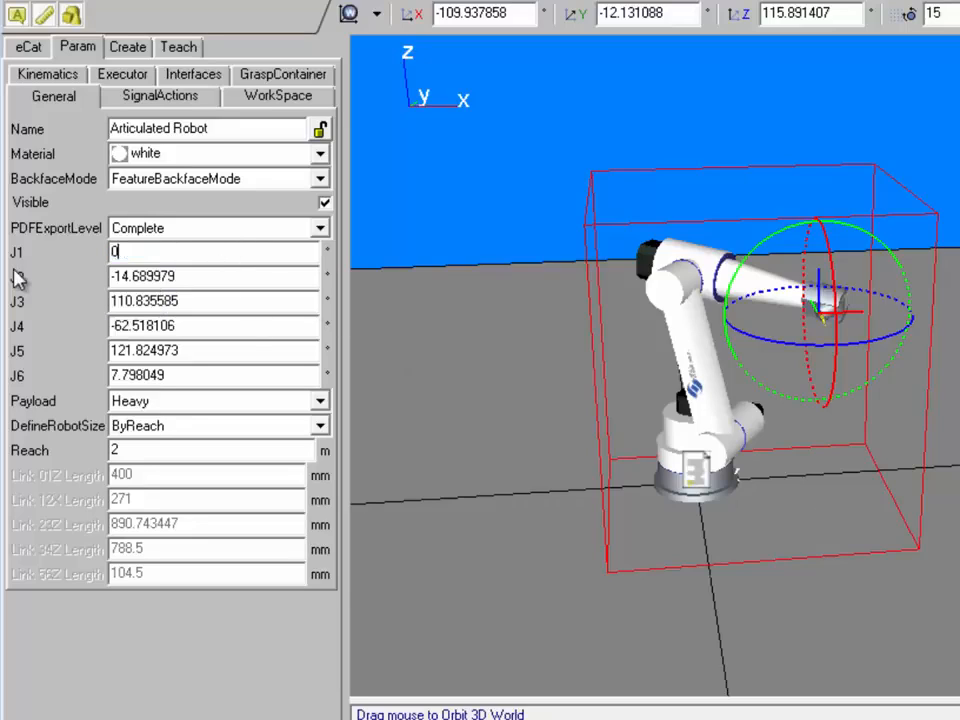
key("Tab")
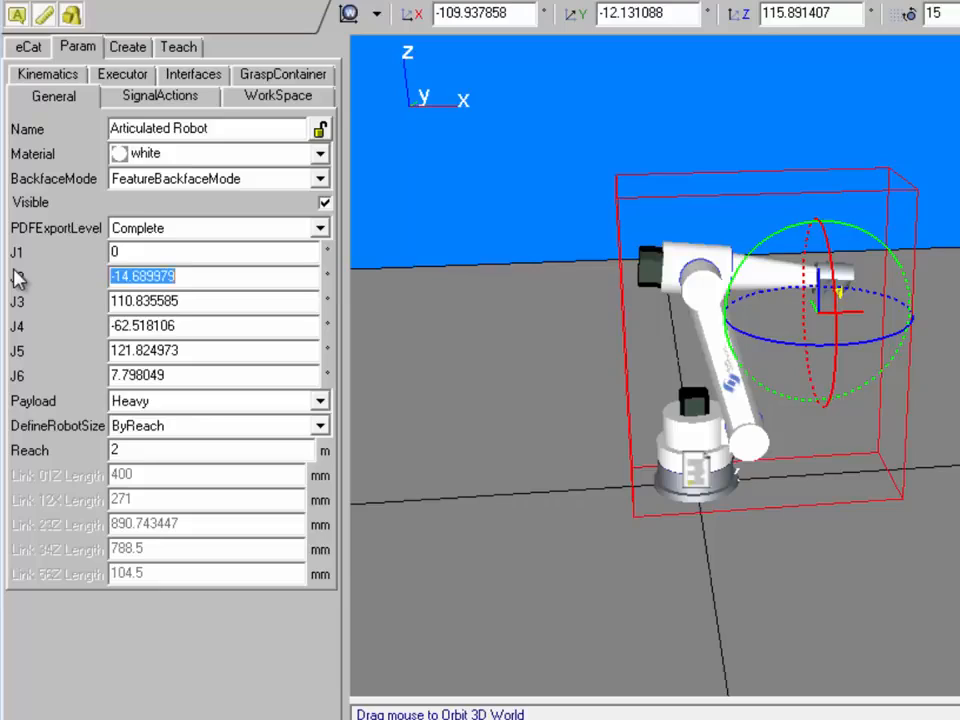
type("0")
key("Tab")
type("0")
key("Tab")
Set joints J4, J5 and J6 to 0 so the arm stands straight up
type("0")
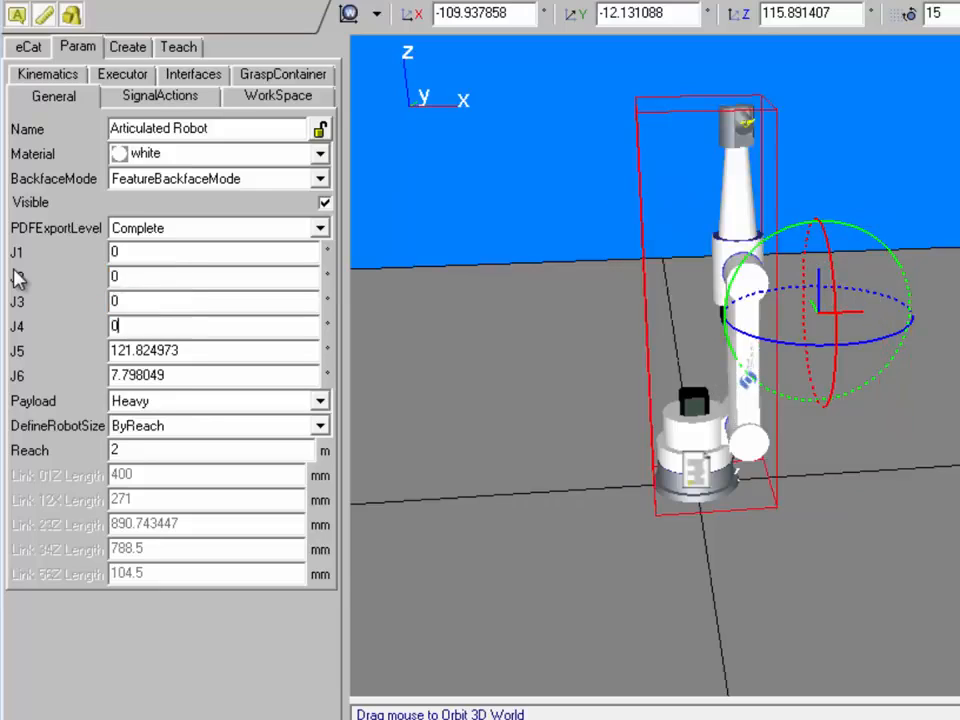
key("Tab")
type("0")
key("Tab")
type("0")
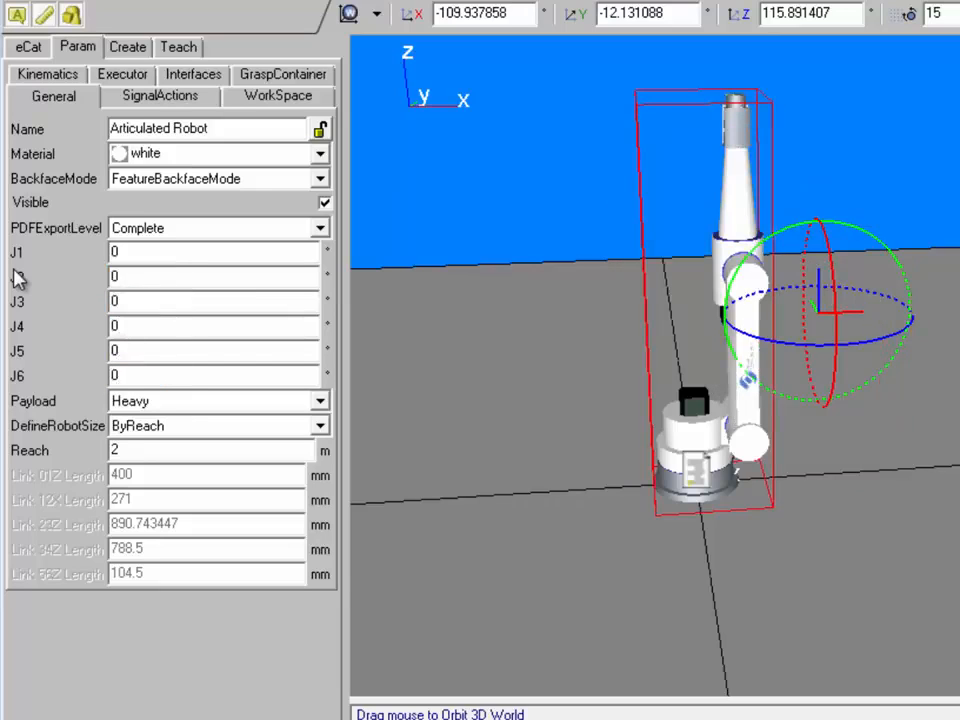
key("Tab")
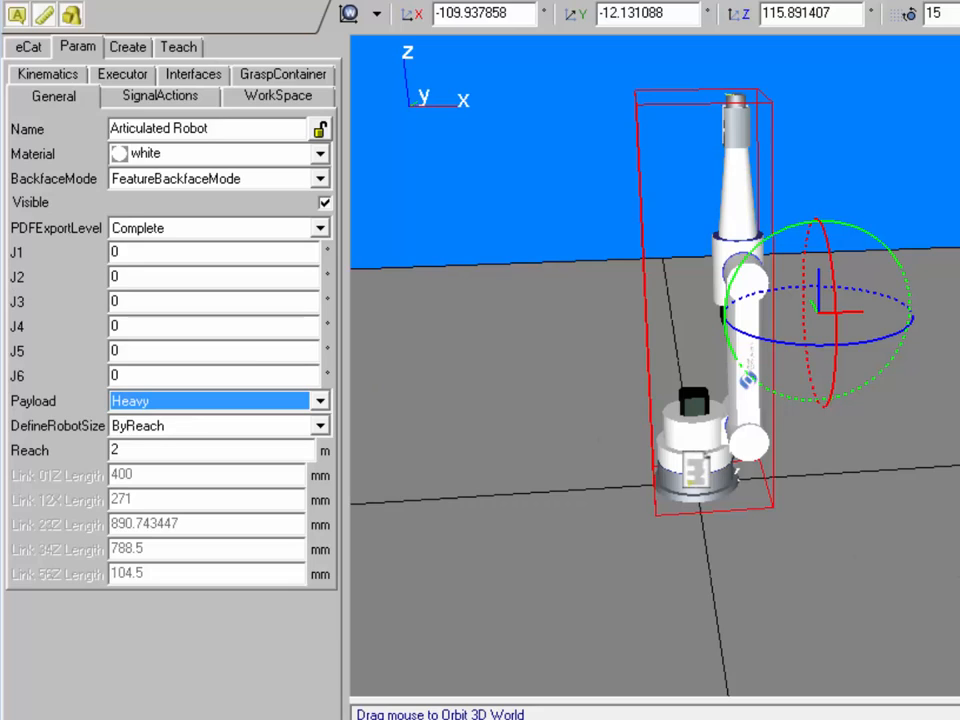
mouse_move(957, 592)
right_mouse_down()
mouse_move(838, 603)
mouse_move(948, 605)
right_mouse_up()
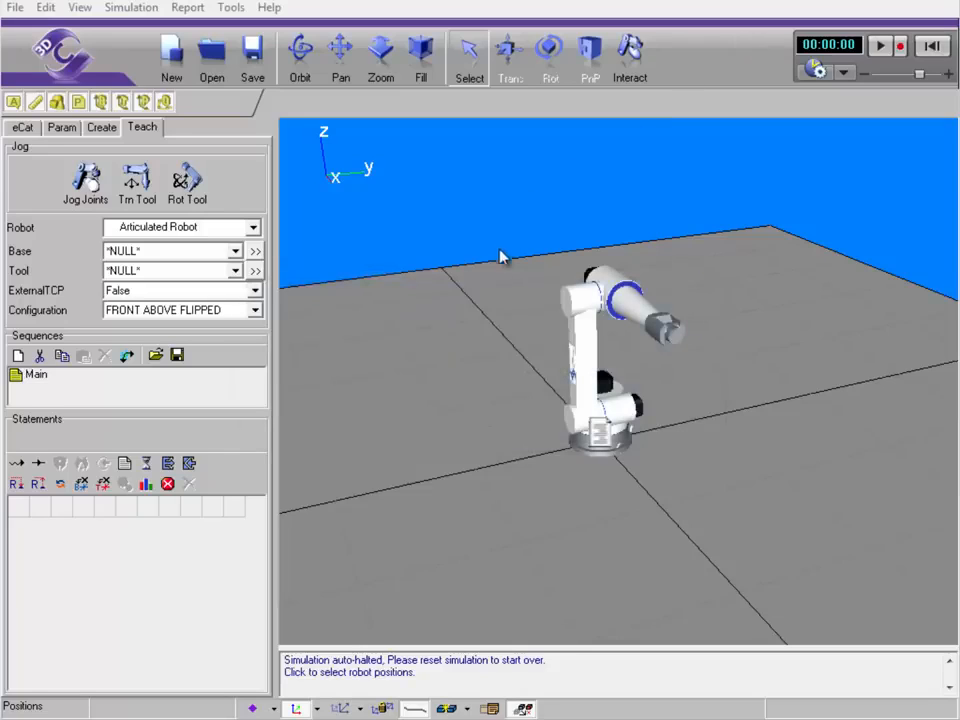
Teach PTP positions P1 (Y 631.33), P2 (Y -1139.59) and P3 (Y 71.61, Z 747.19)
left_click(141, 190)
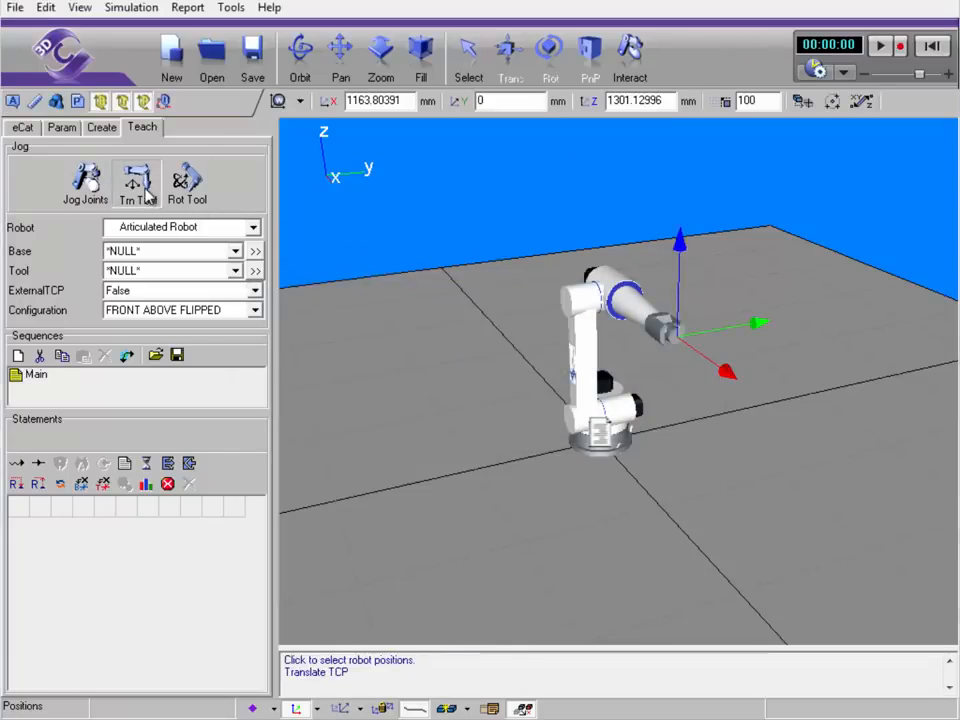
left_click_drag(767, 328, 842, 314)
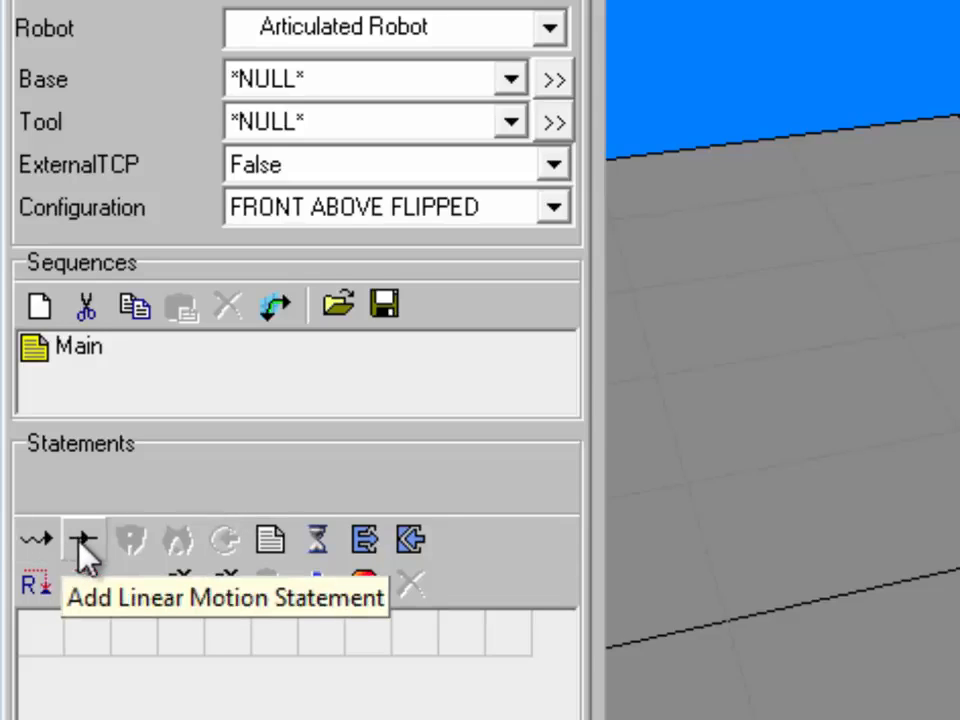
left_click(36, 540)
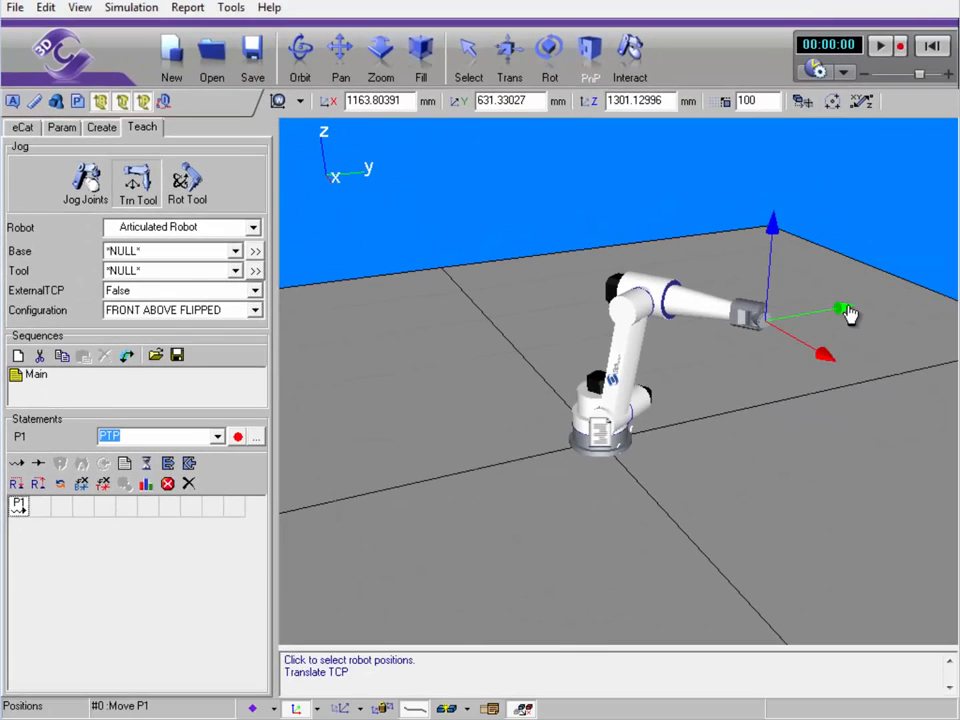
left_click_drag(847, 314, 590, 356)
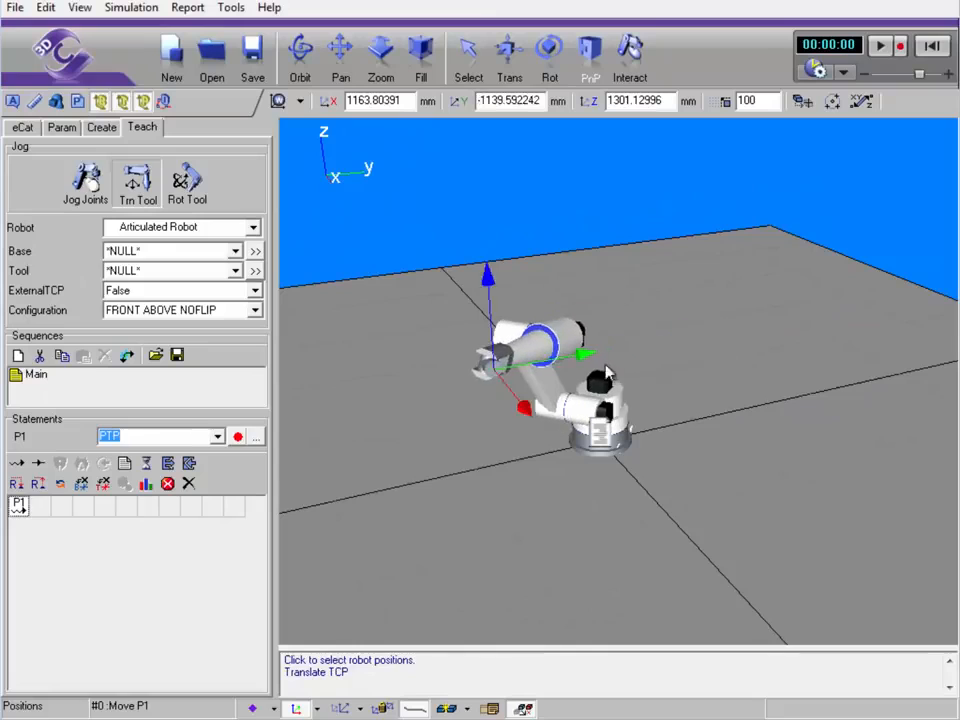
left_click(16, 463)
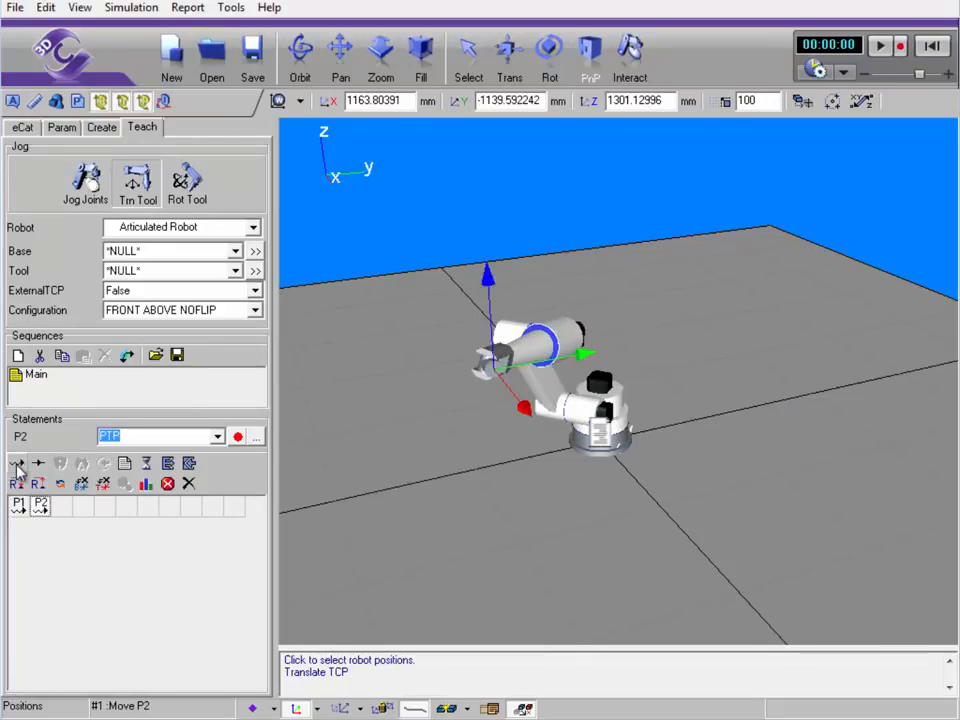
left_click_drag(590, 356, 770, 321)
left_click_drag(699, 249, 692, 330)
left_click(16, 463)
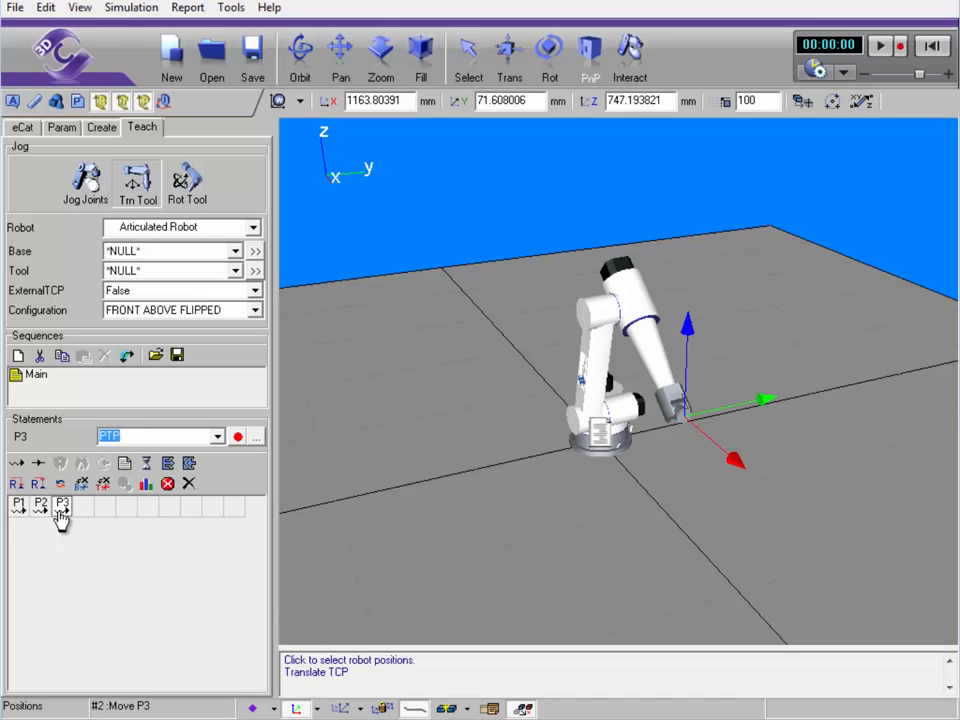
Move P3 to the start of the sequence and check P1, P2 and P3
left_click_drag(62, 512, 17, 520)
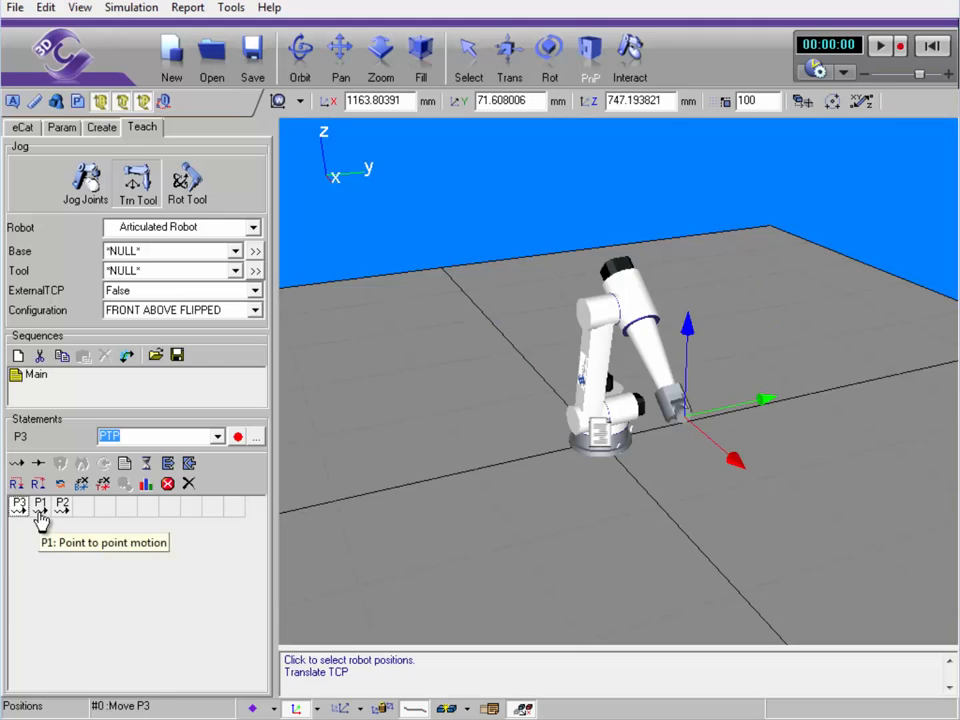
left_click(40, 516)
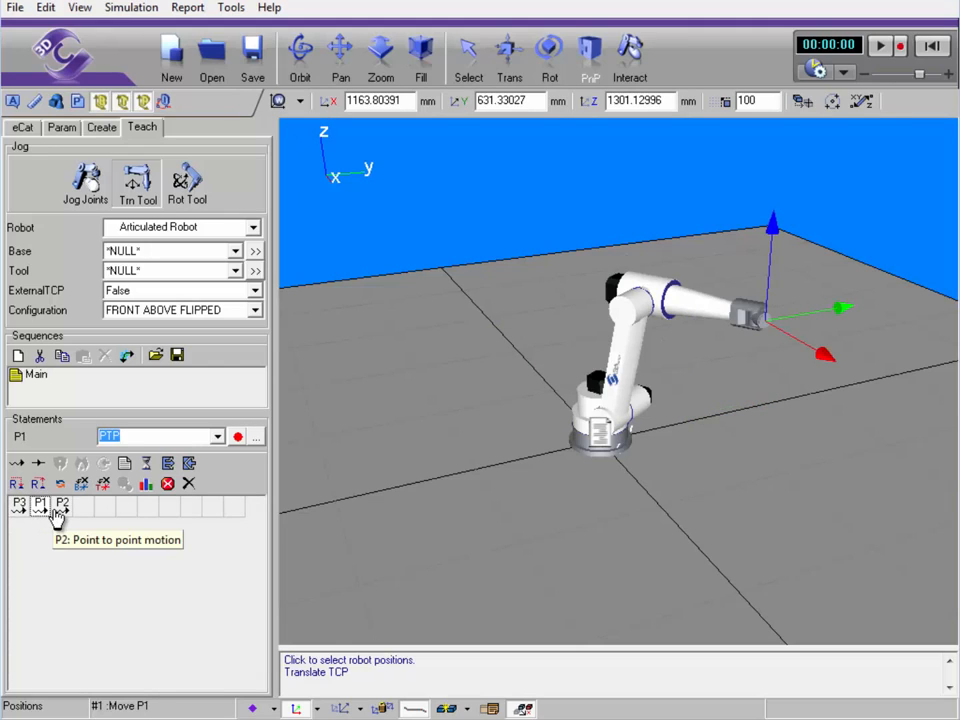
left_click(58, 512)
left_click(18, 516)
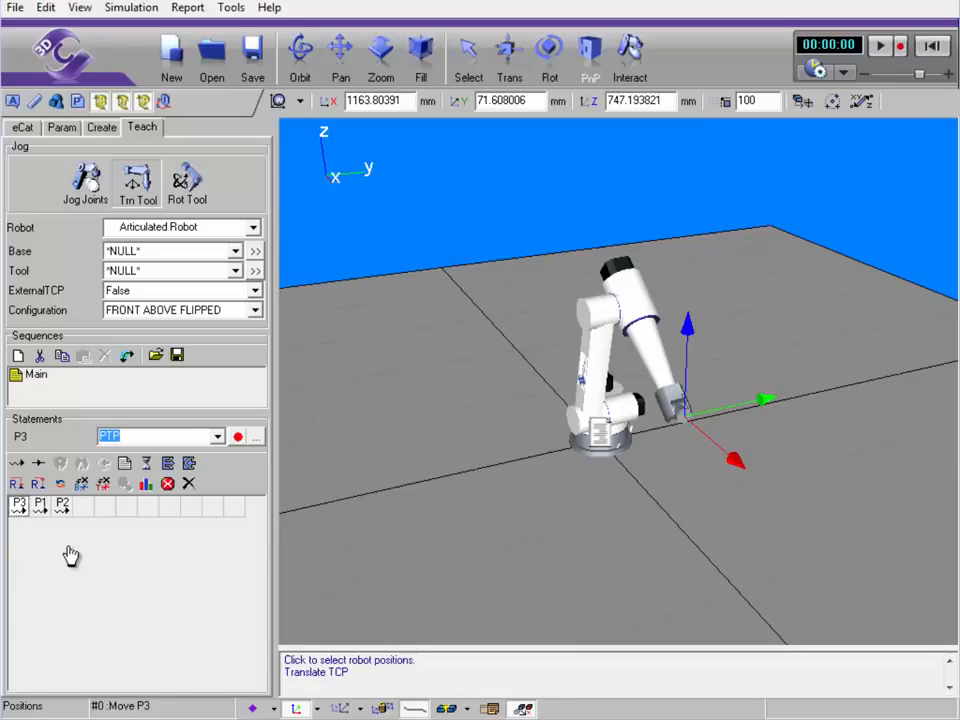
Show the taught position frames in the scene and send the robot to P1 and P3
left_click(341, 709)
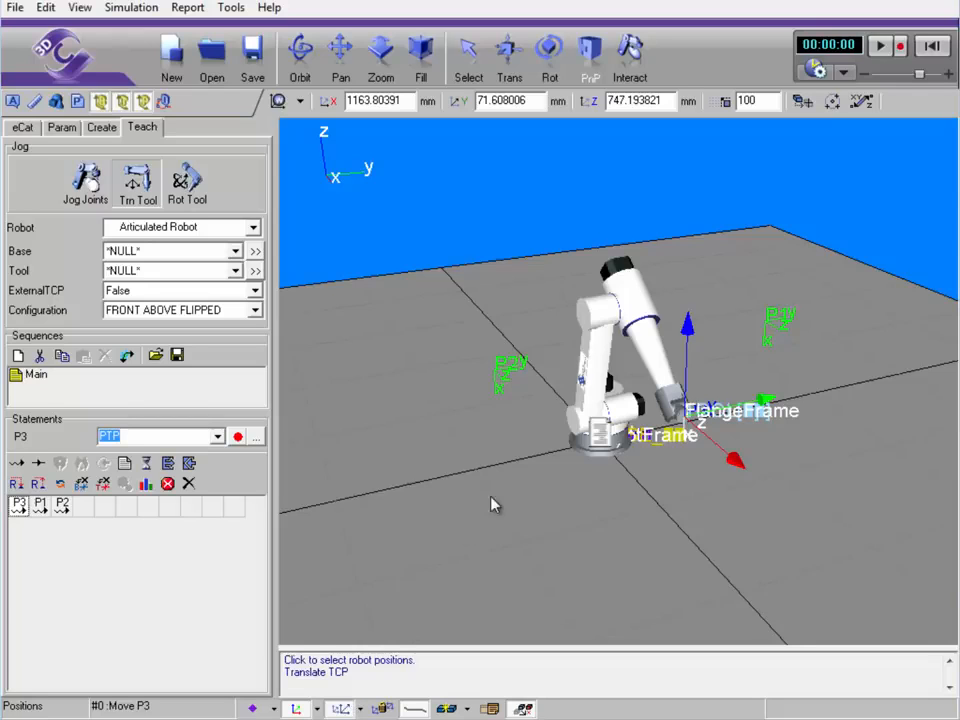
right_click_drag(582, 502, 532, 497)
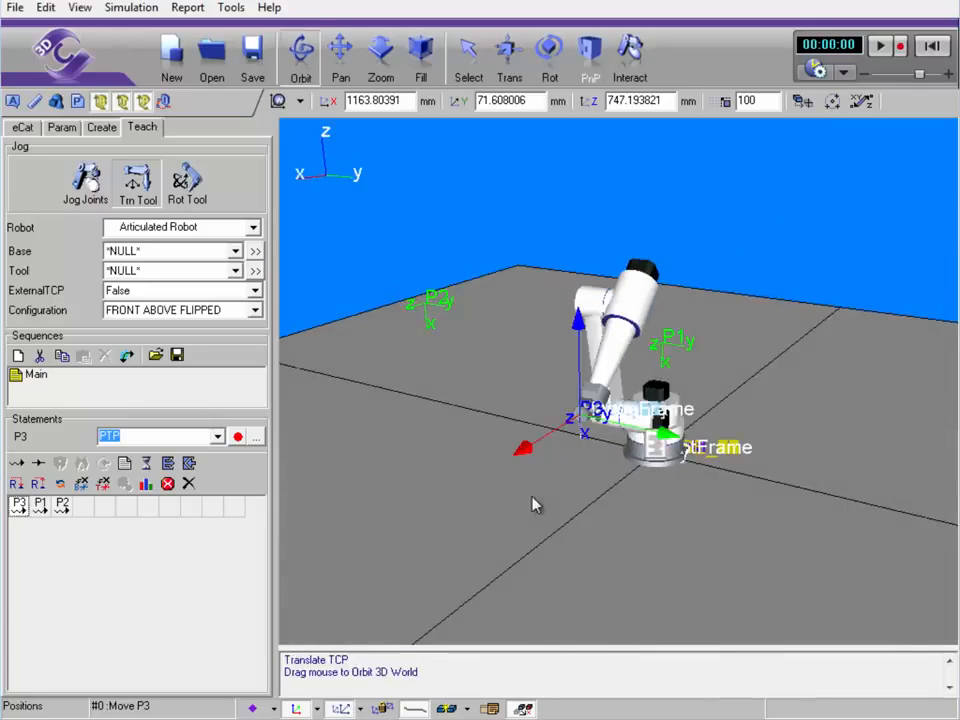
left_click(668, 347)
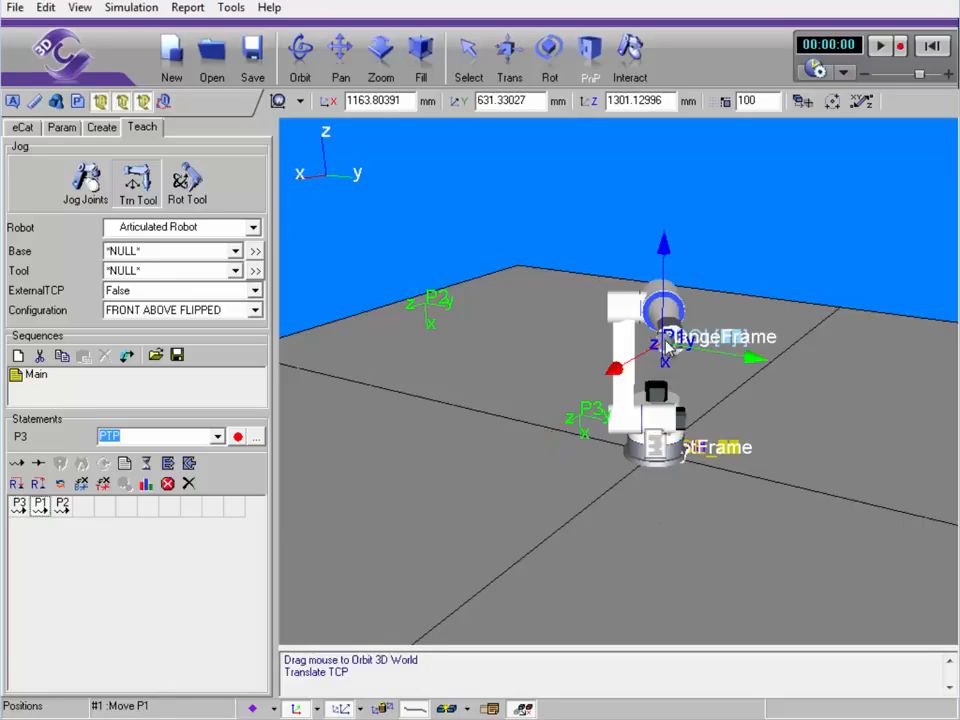
left_click(585, 420)
Hide the robot's tool and base frames, then move the robot to P1 and P2
left_click(360, 709)
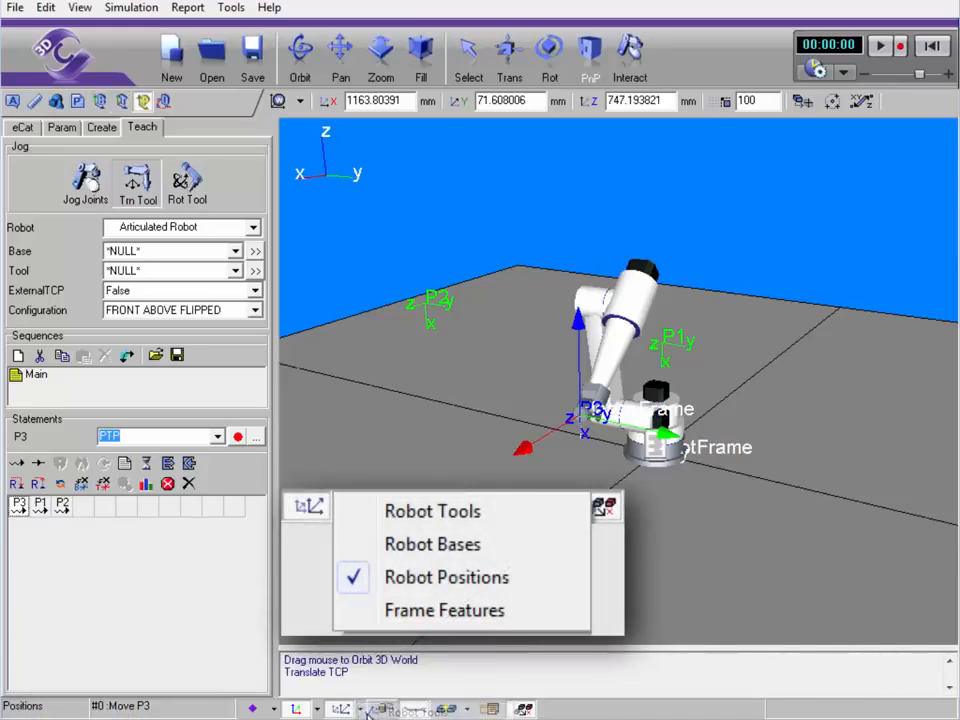
left_click(359, 711)
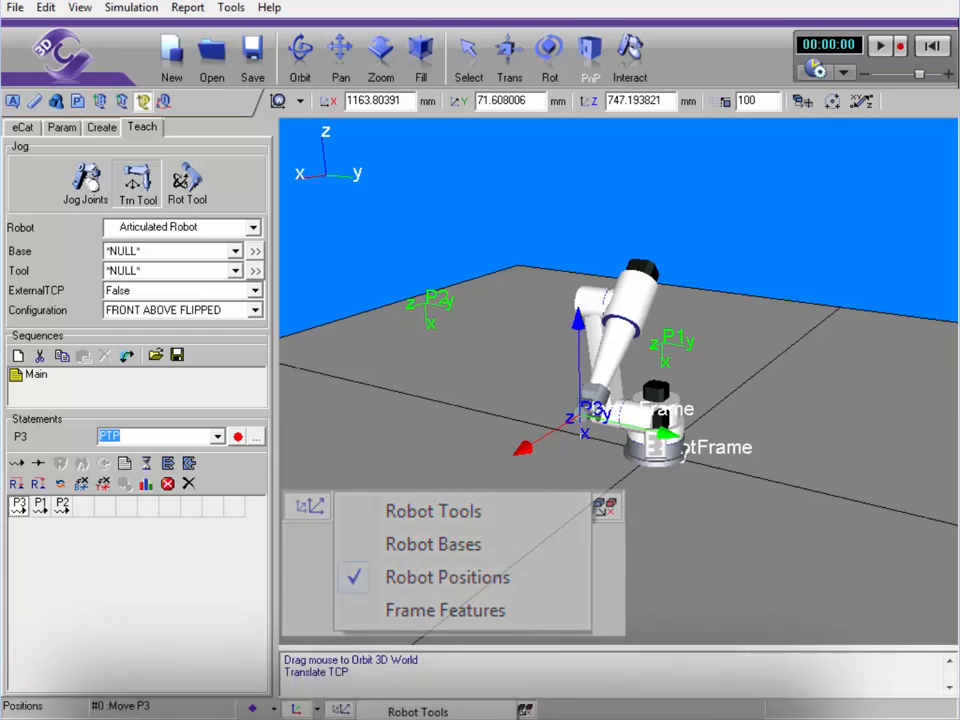
left_click(425, 719)
right_click_drag(421, 527, 465, 529)
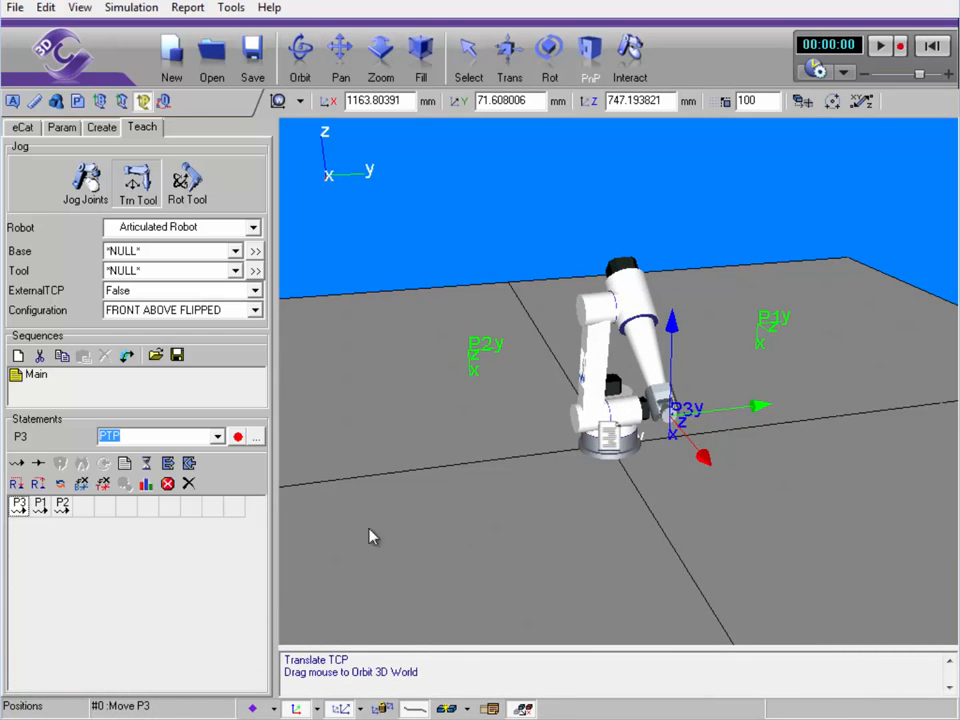
left_click(40, 508)
left_click(62, 508)
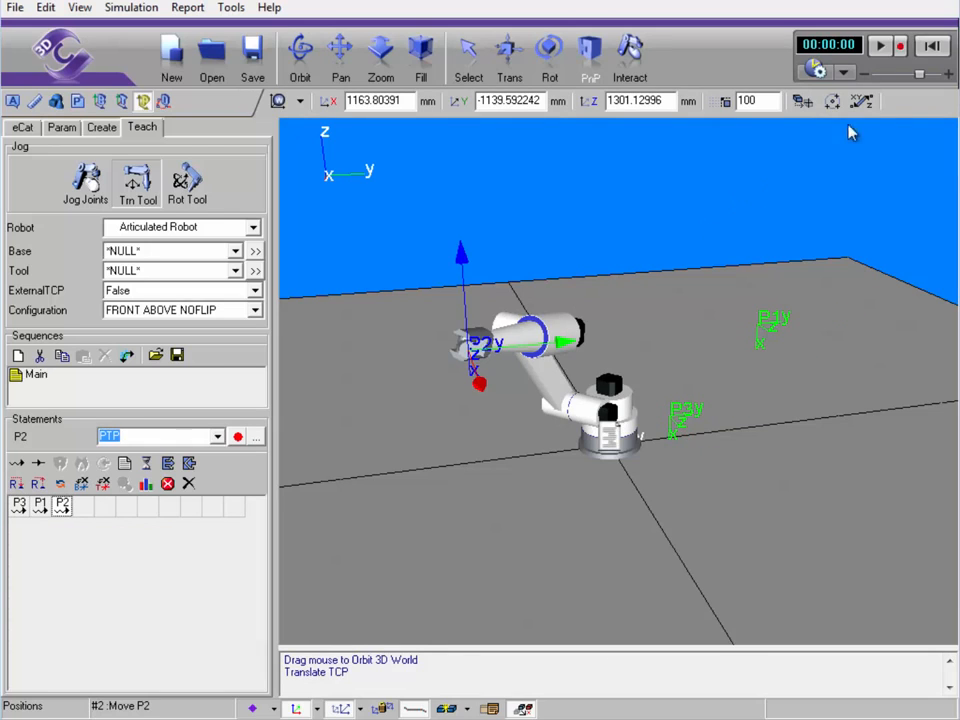
Play the Main sequence, reset, then play again and stop with the arm at P2
left_click(927, 46)
left_click(880, 47)
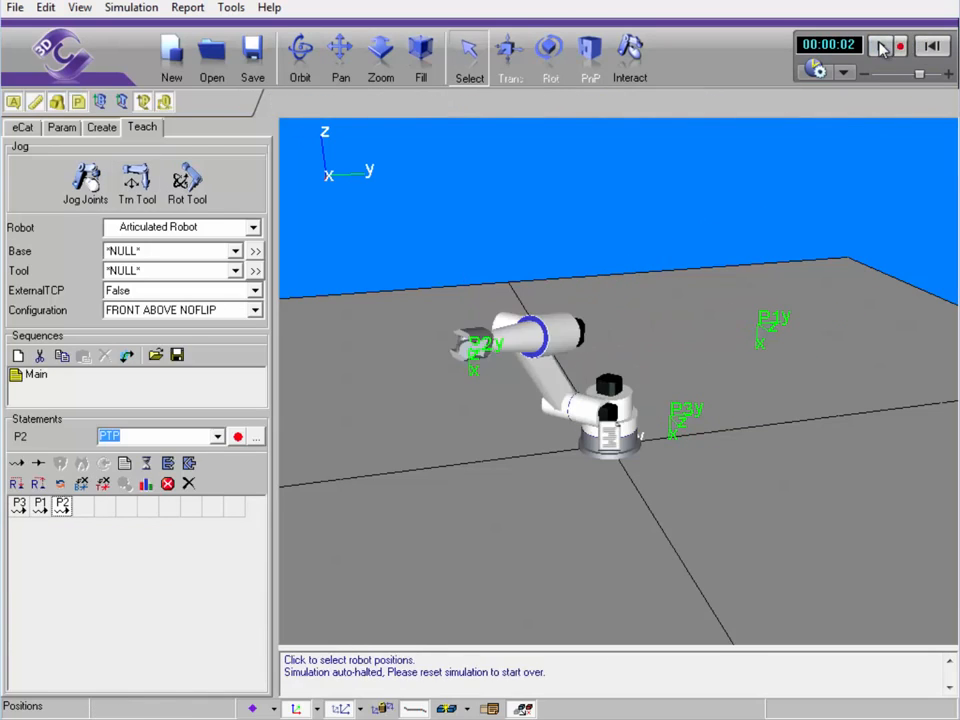
left_click(920, 50)
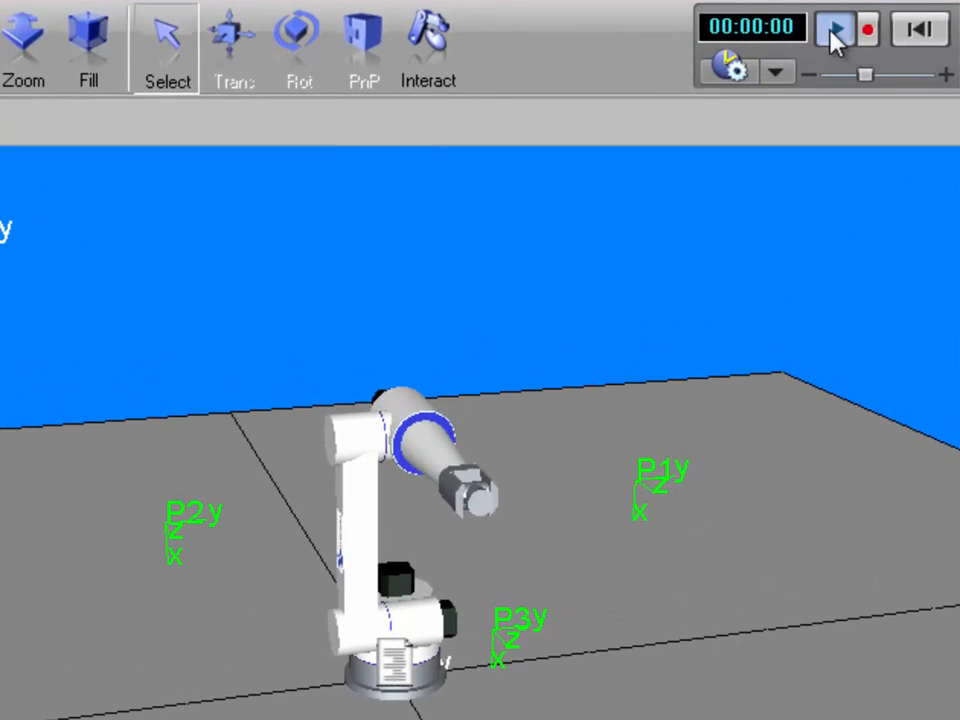
left_click(835, 33)
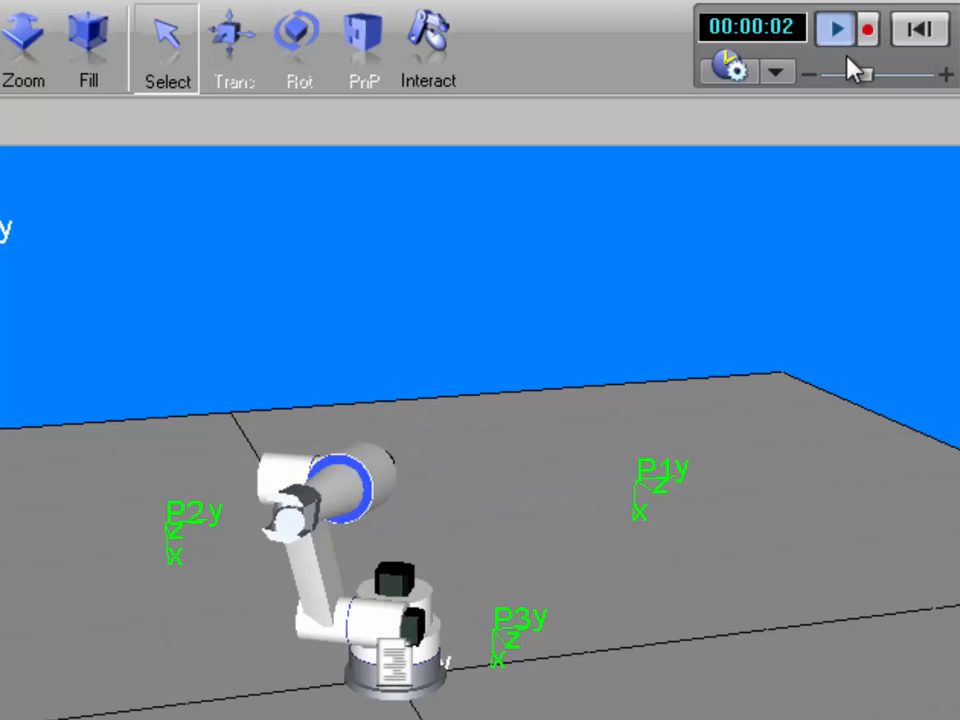
left_click(845, 41)
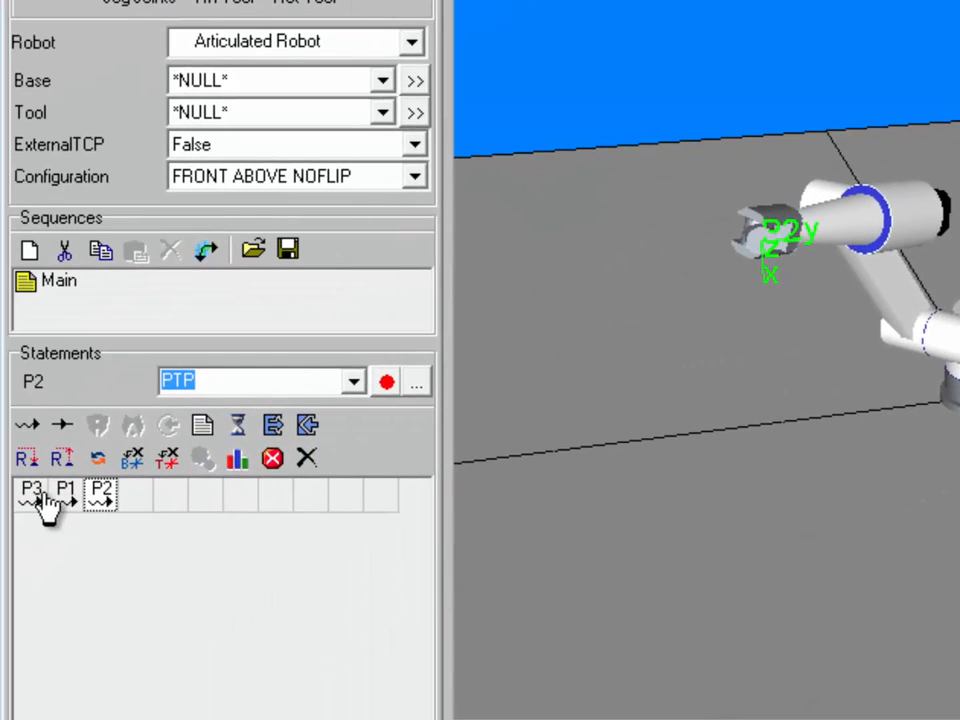
Reorder the Main sequence statements to P1, P2, P3
left_click(38, 495)
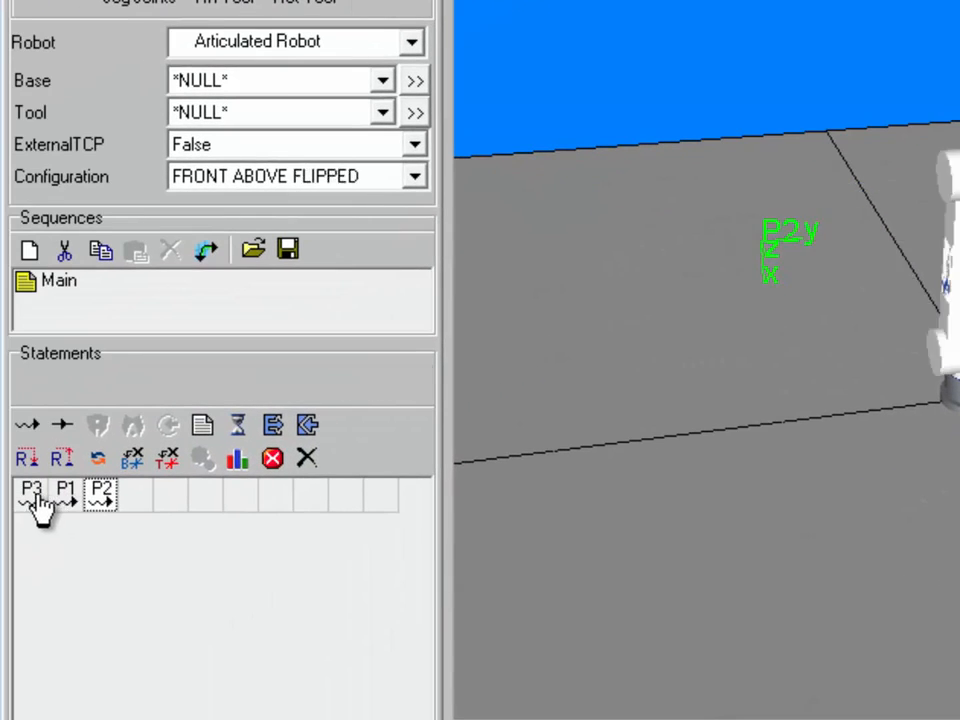
left_click(33, 495)
left_click(64, 495)
left_click(36, 495)
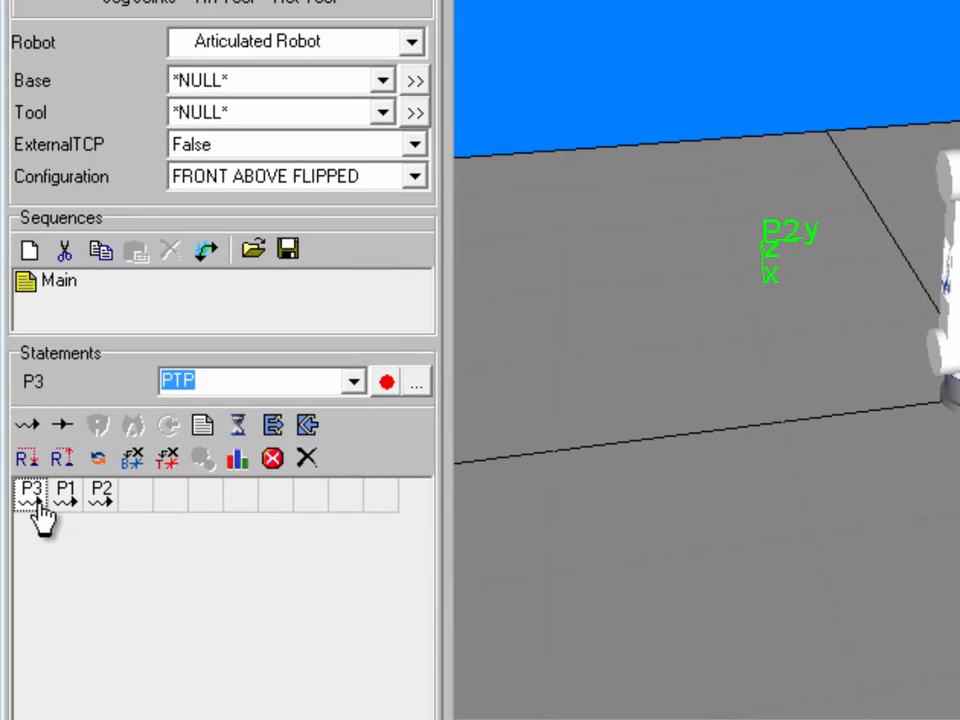
left_click_drag(38, 504, 40, 503)
left_click_drag(102, 498, 67, 496)
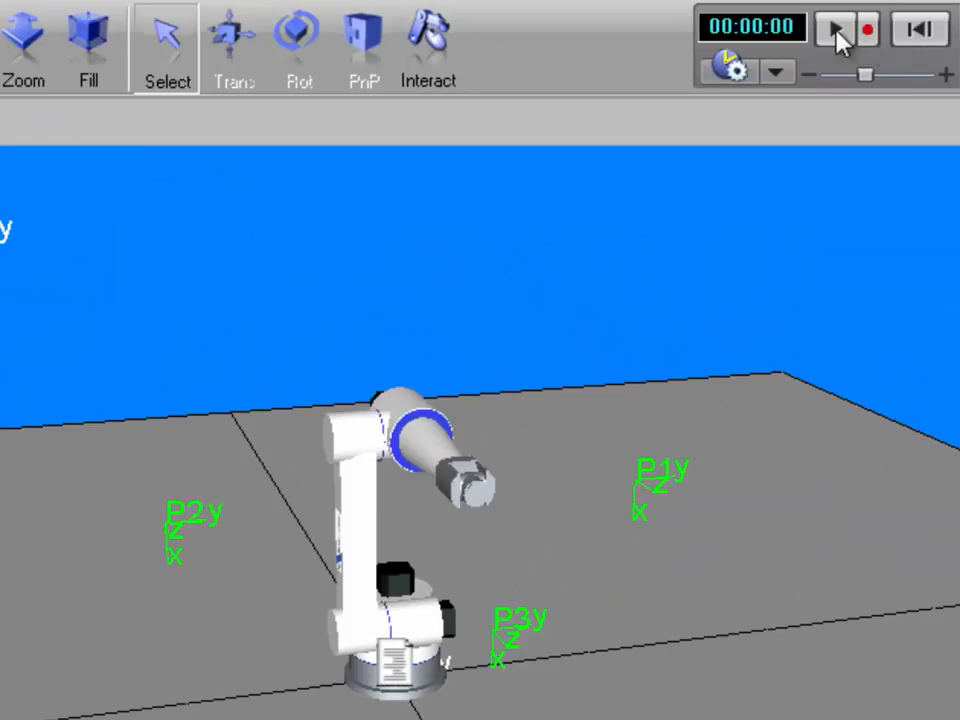
Run the simulation at slightly increased speed, then reset it to the start pose
left_click(838, 33)
left_click_drag(866, 76, 876, 76)
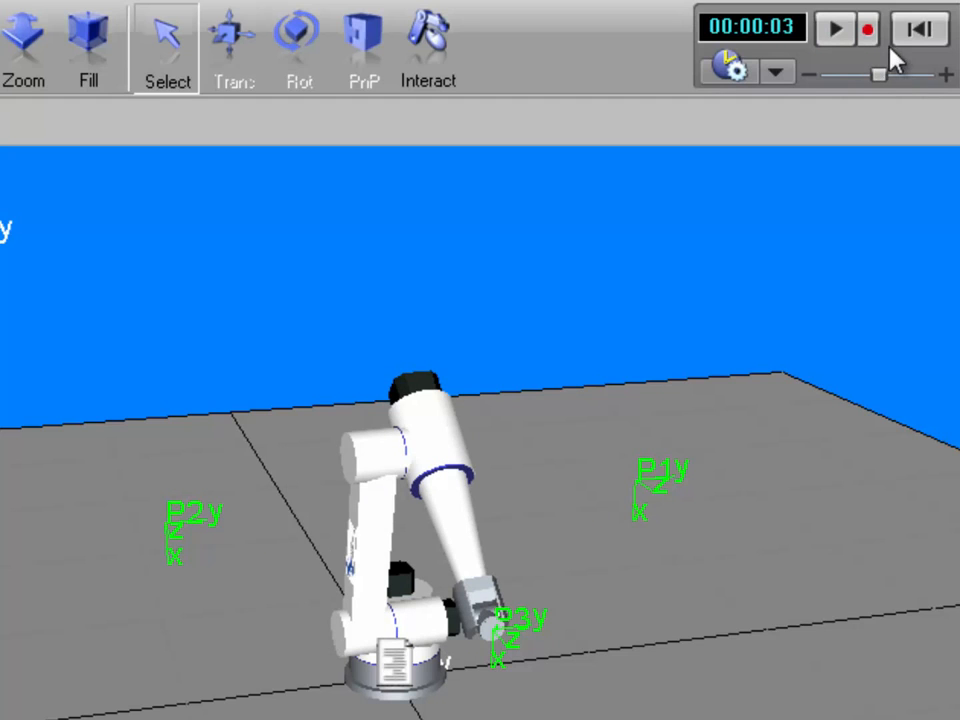
left_click(916, 31)
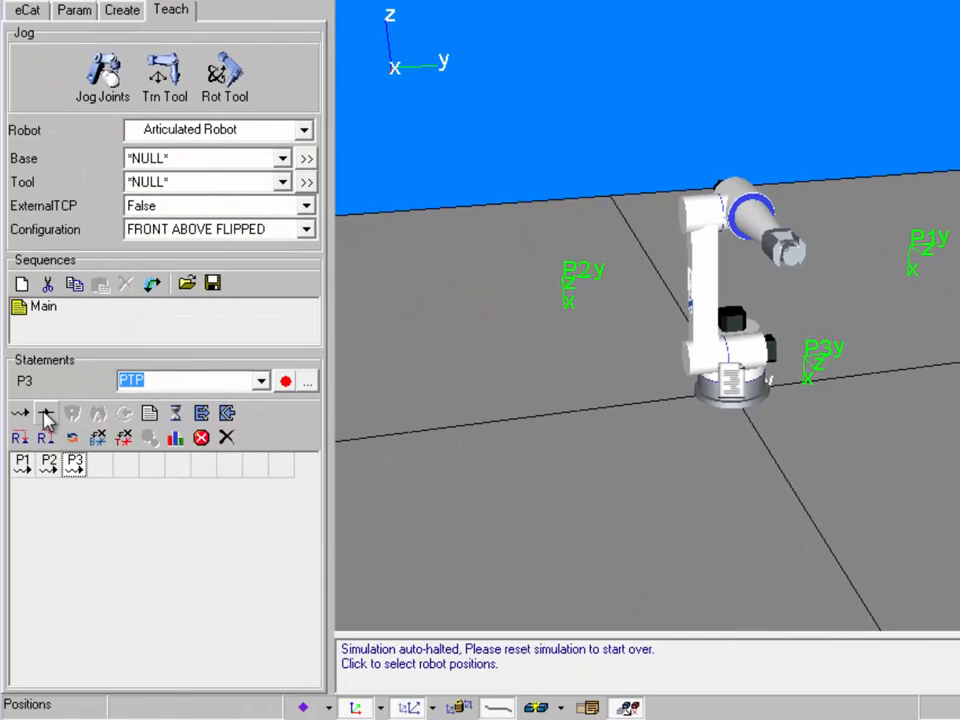
Add linear position P4, then review P1's statement properties (X 1163.80, Y 631.33, Z 1301.13) and close them
left_click(46, 418)
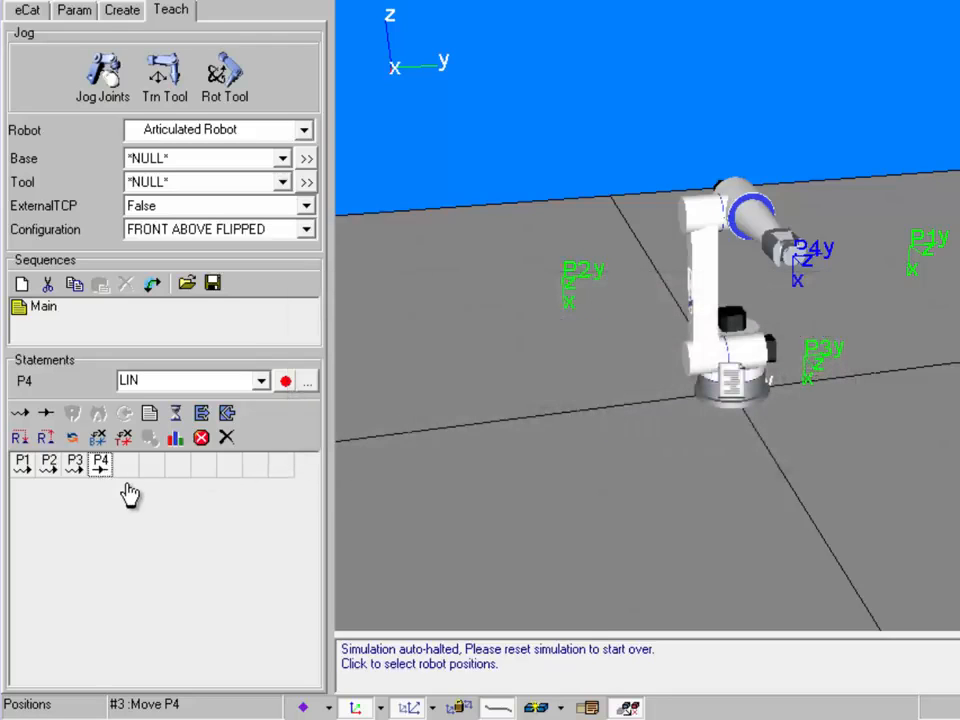
left_click(24, 470)
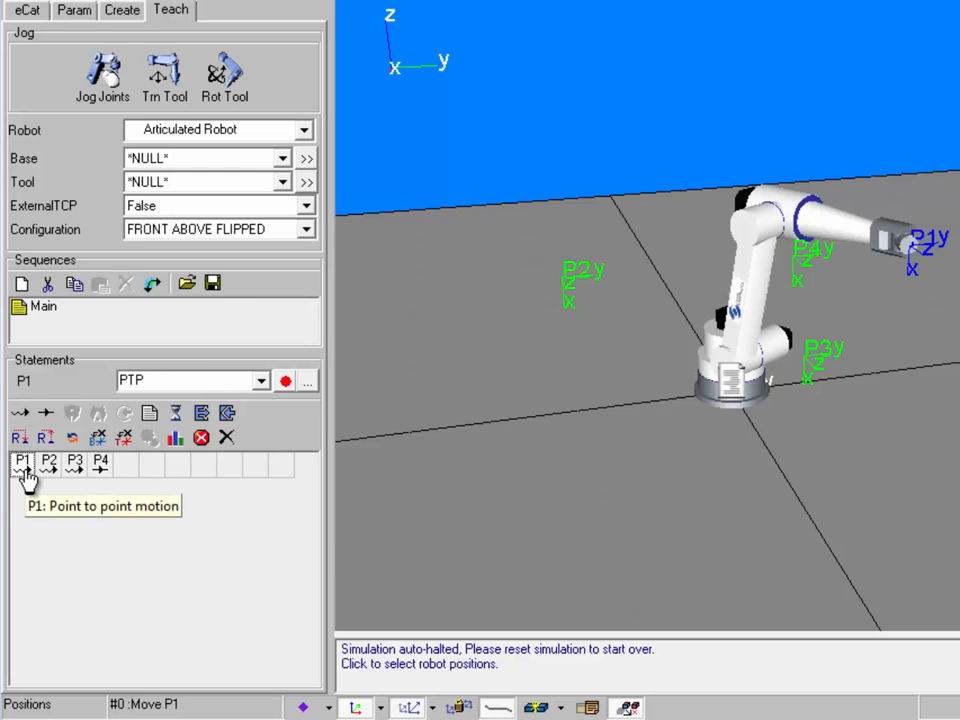
double_click(24, 470)
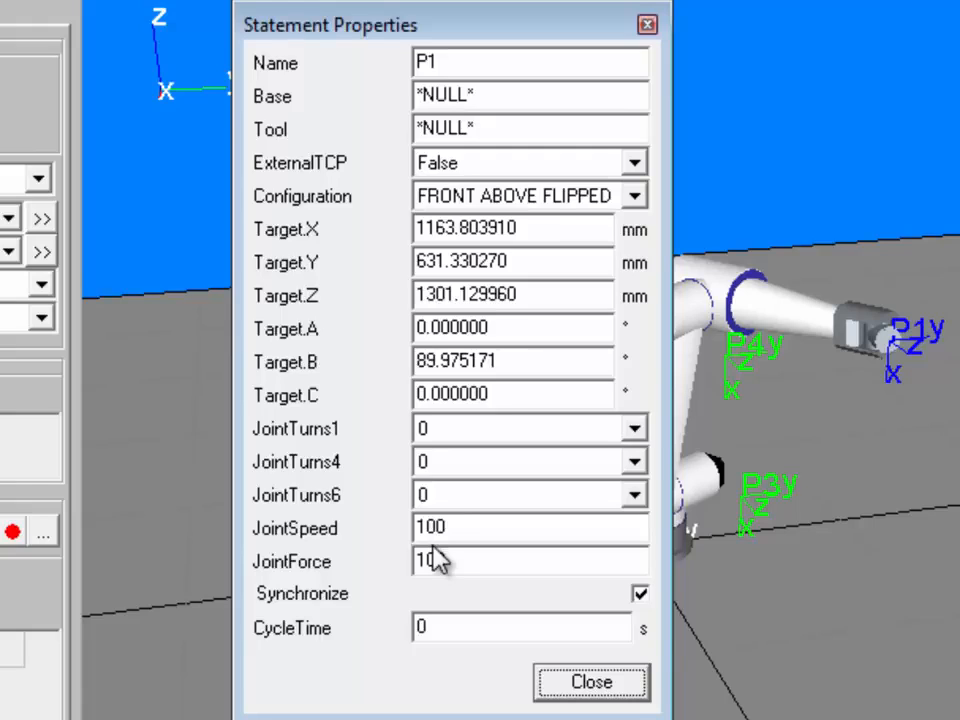
left_click(608, 683)
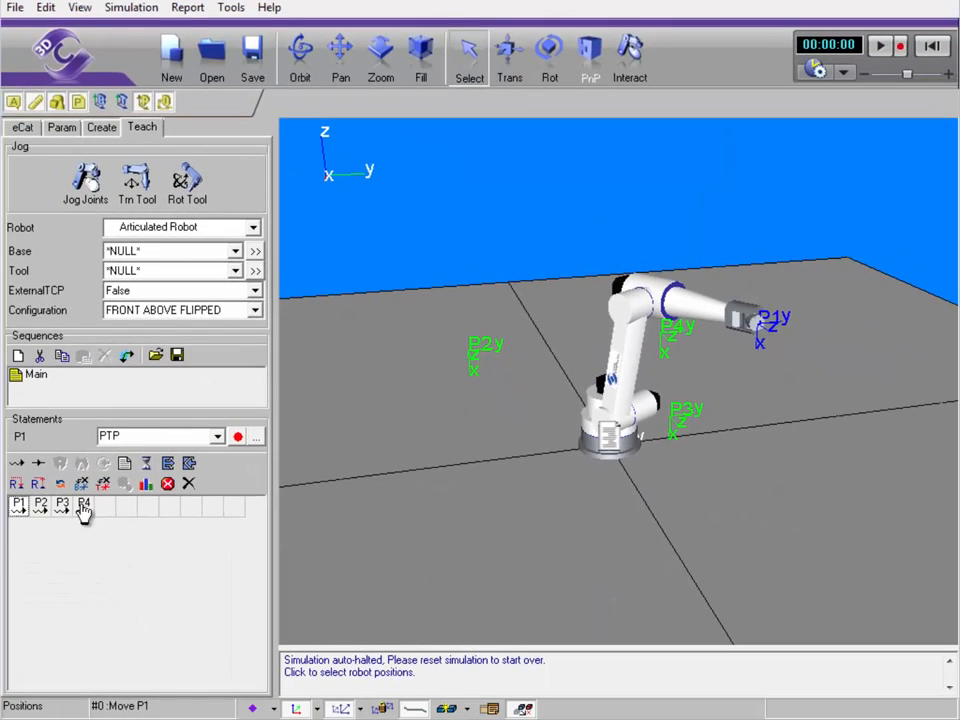
Move P4 ahead of P3, run the simulation, and reset it to 00:00:00
left_click(84, 506)
left_click_drag(84, 506, 58, 514)
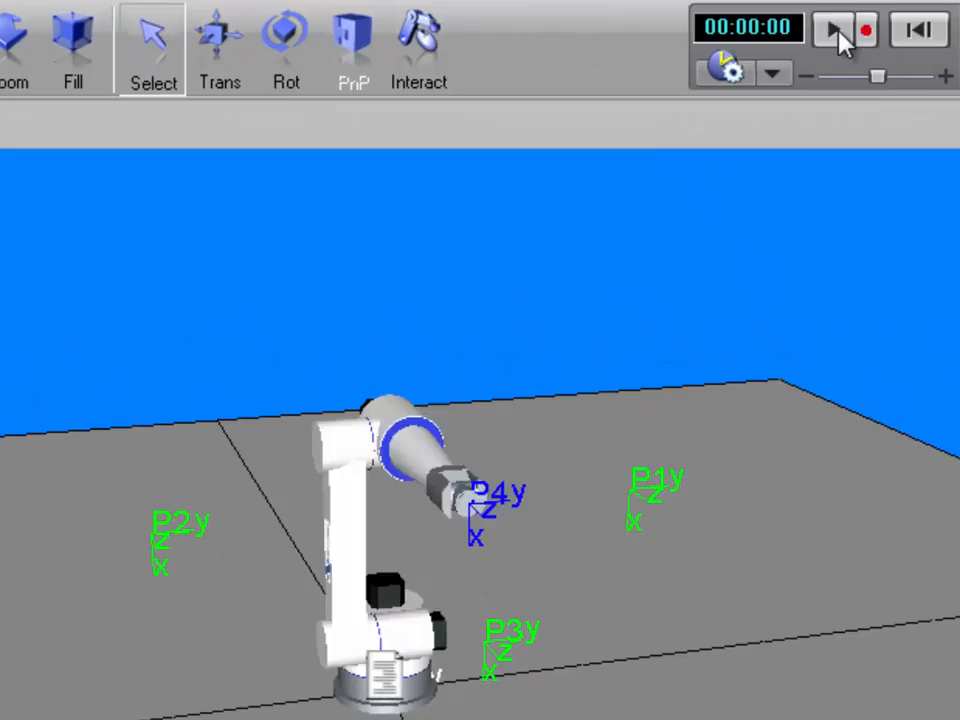
left_click(876, 46)
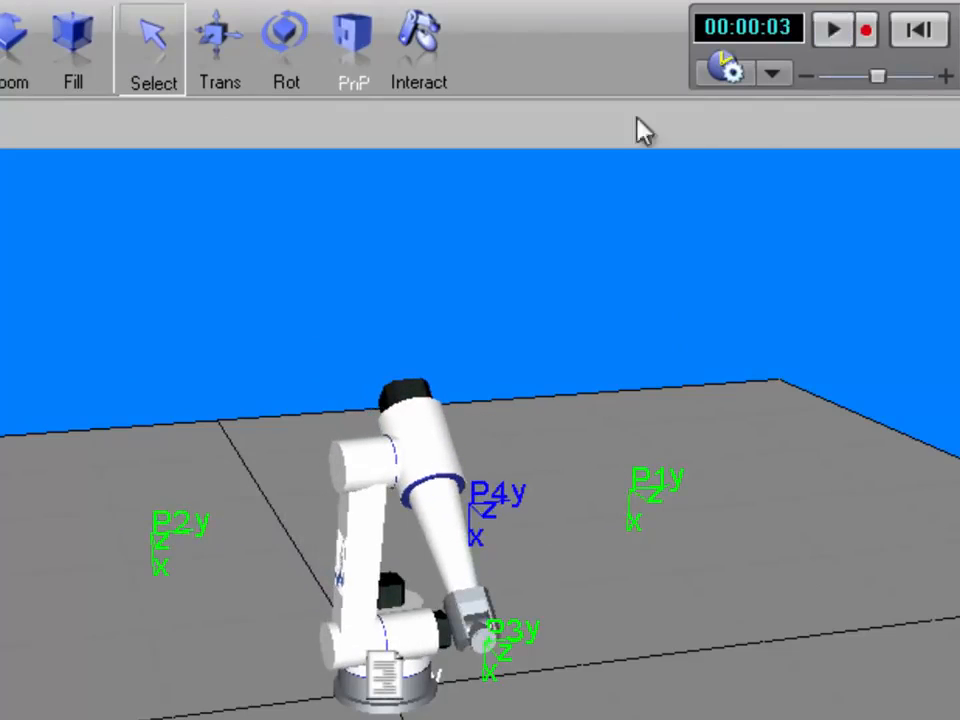
left_click(465, 508)
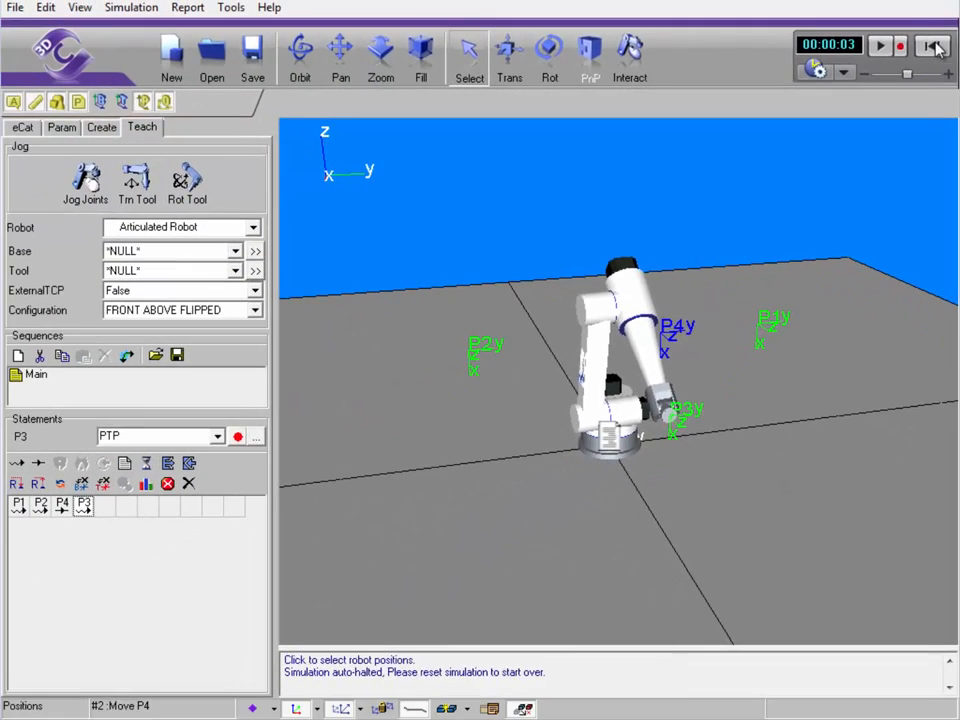
left_click(933, 46)
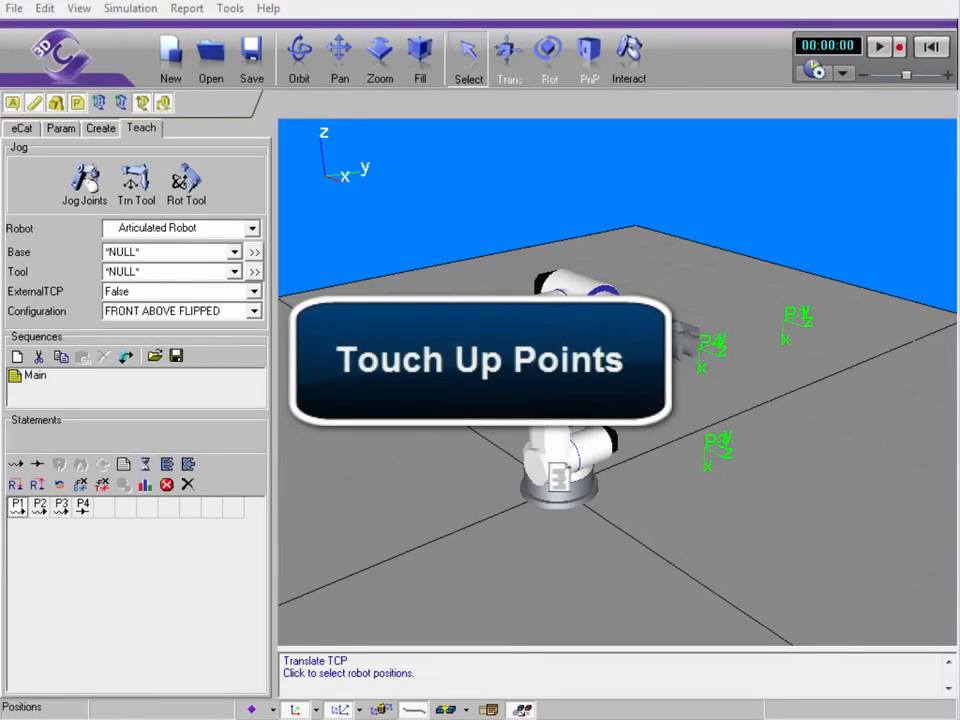
Touch up P1 to the tool position at Y −322.14 mm, then rotate the tool tip
left_click(19, 512)
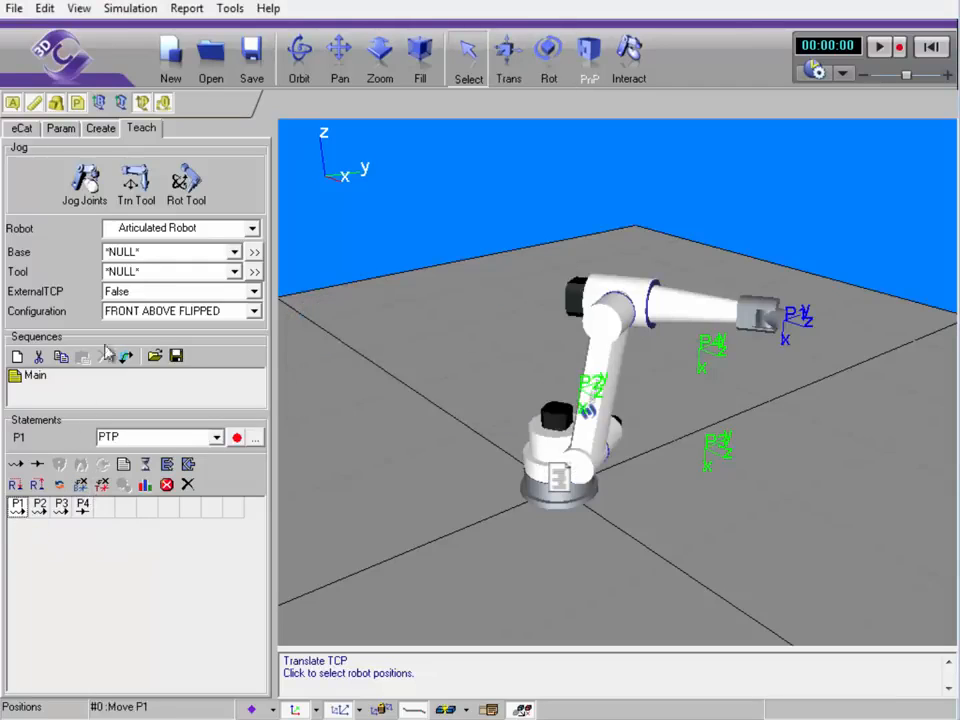
left_click(137, 193)
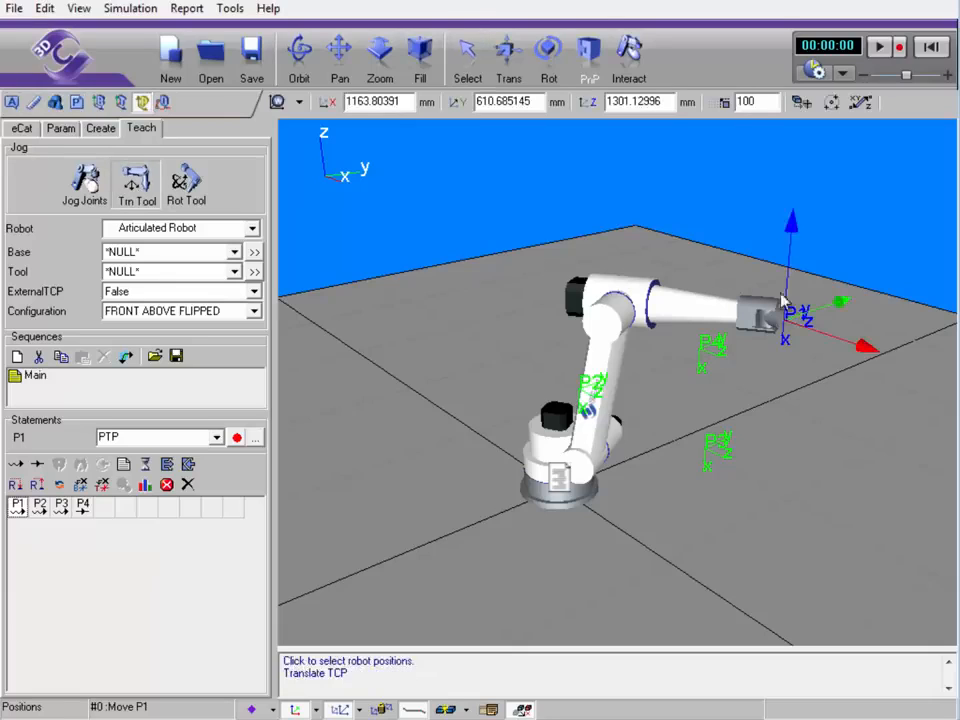
left_click_drag(840, 302, 727, 350)
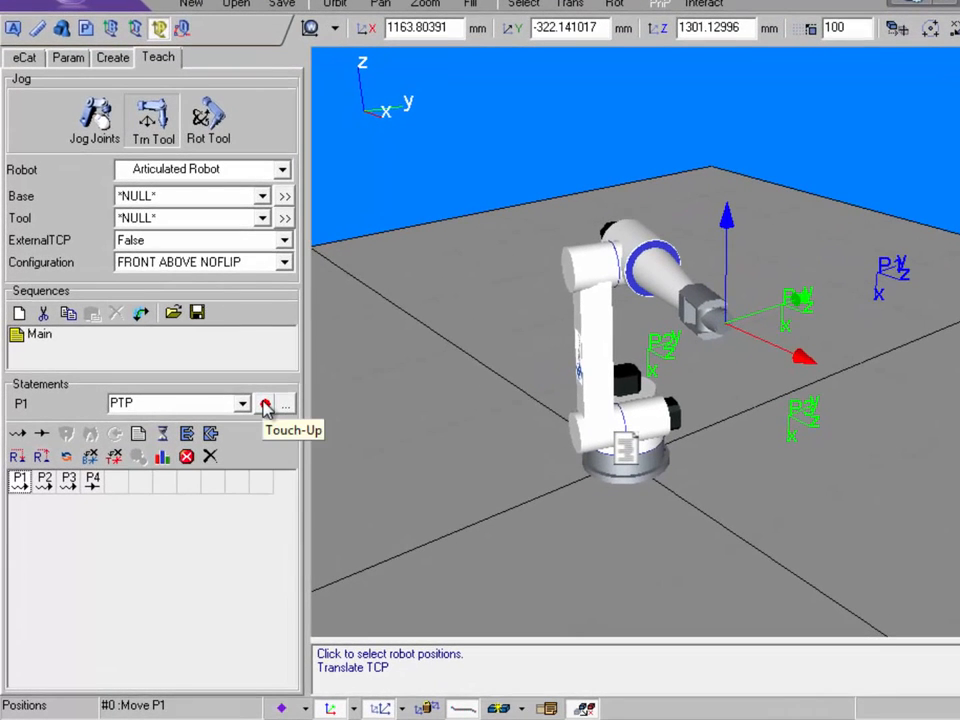
left_click(266, 405)
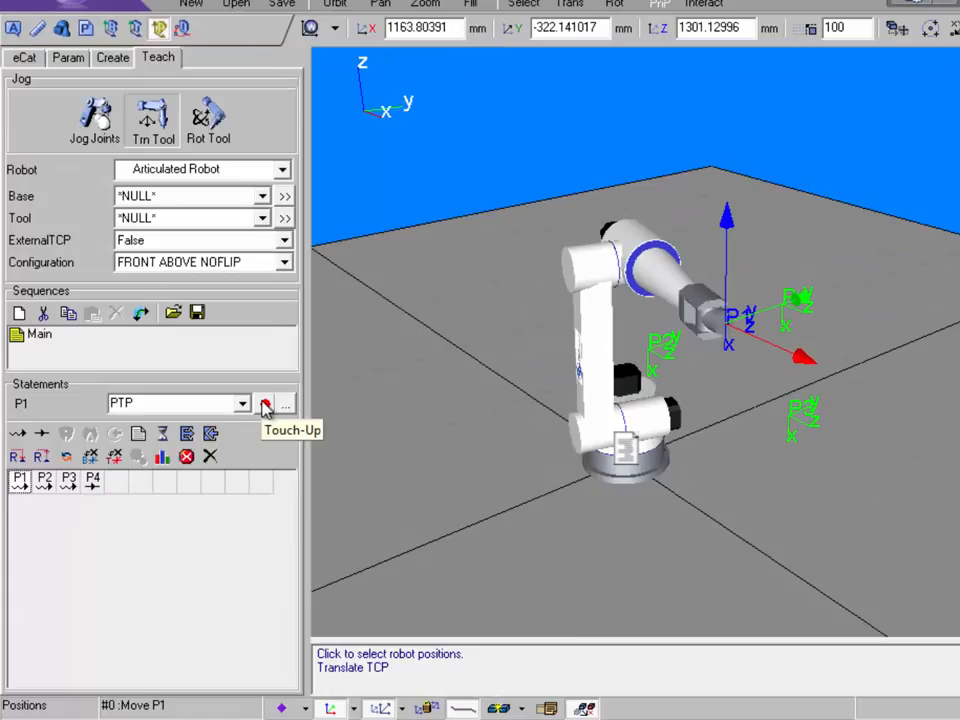
left_click(208, 118)
left_click_drag(701, 264, 778, 448)
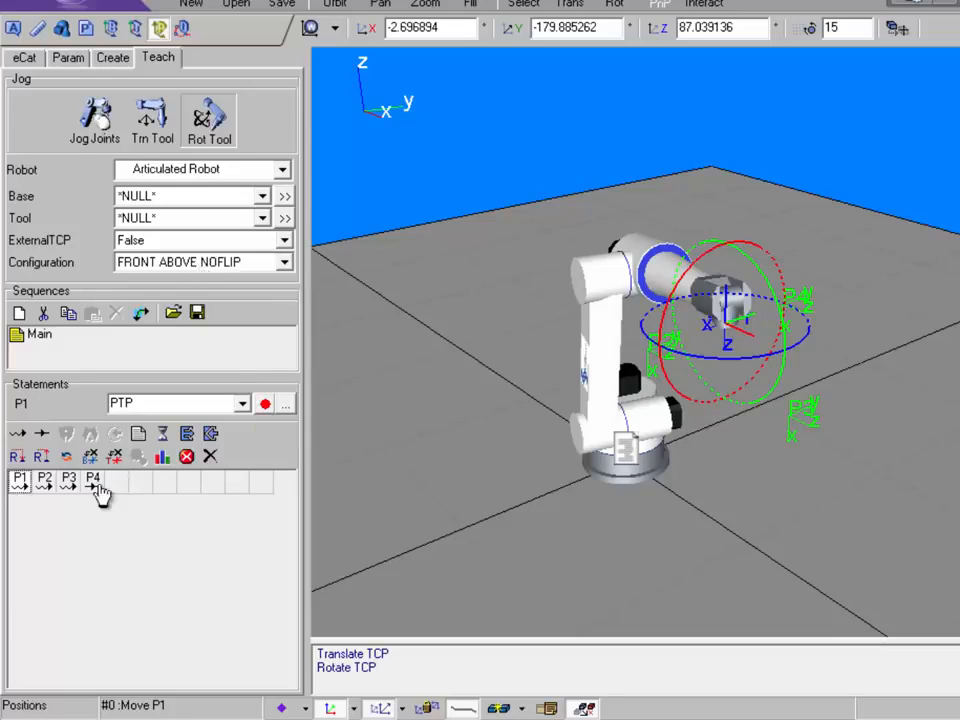
Check P1's properties, then reference tool jogging to the Object frame so coordinates read 0
double_click(18, 482)
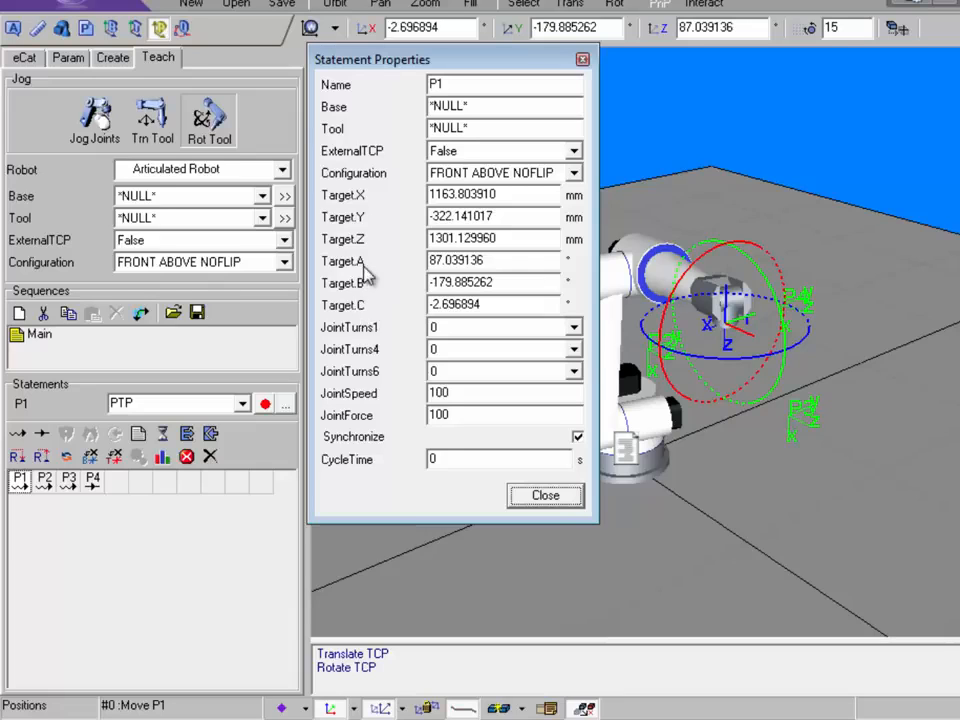
left_click(530, 497)
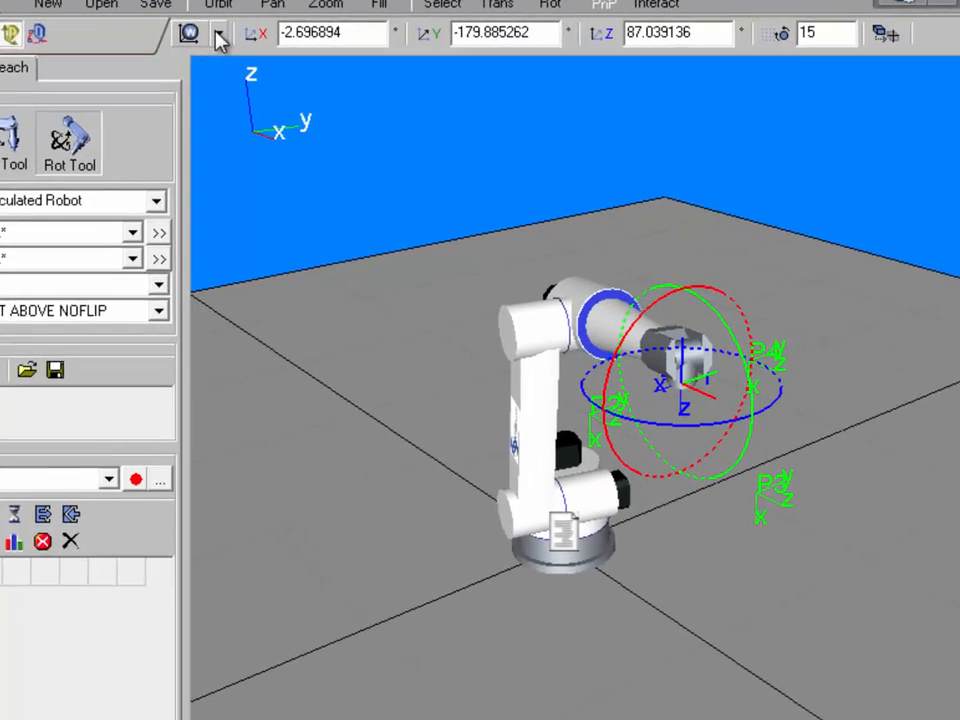
left_click(335, 33)
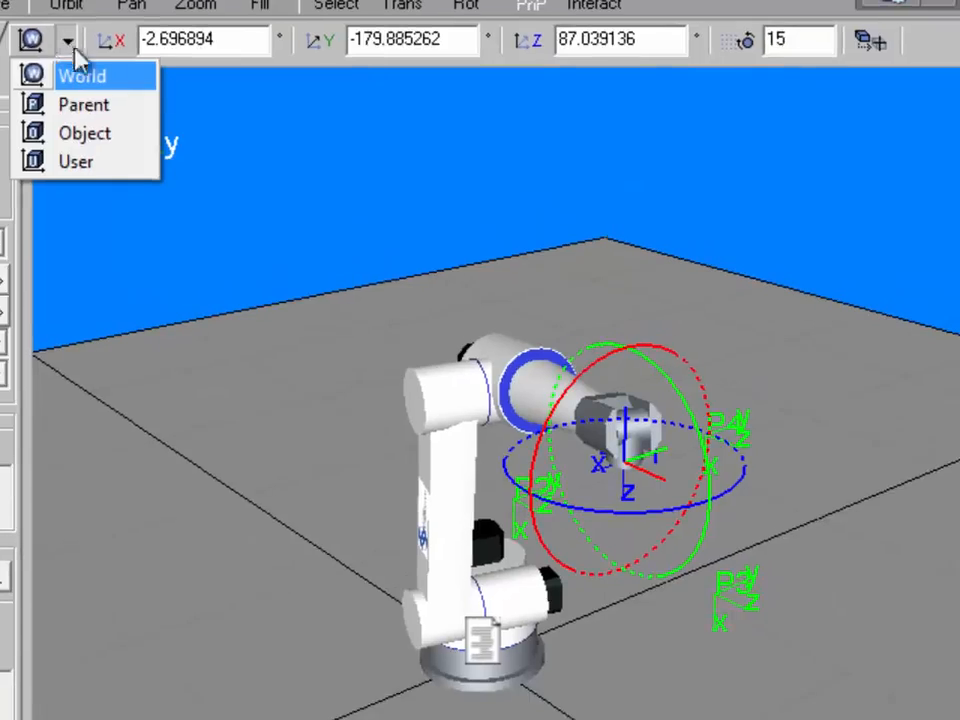
left_click(120, 134)
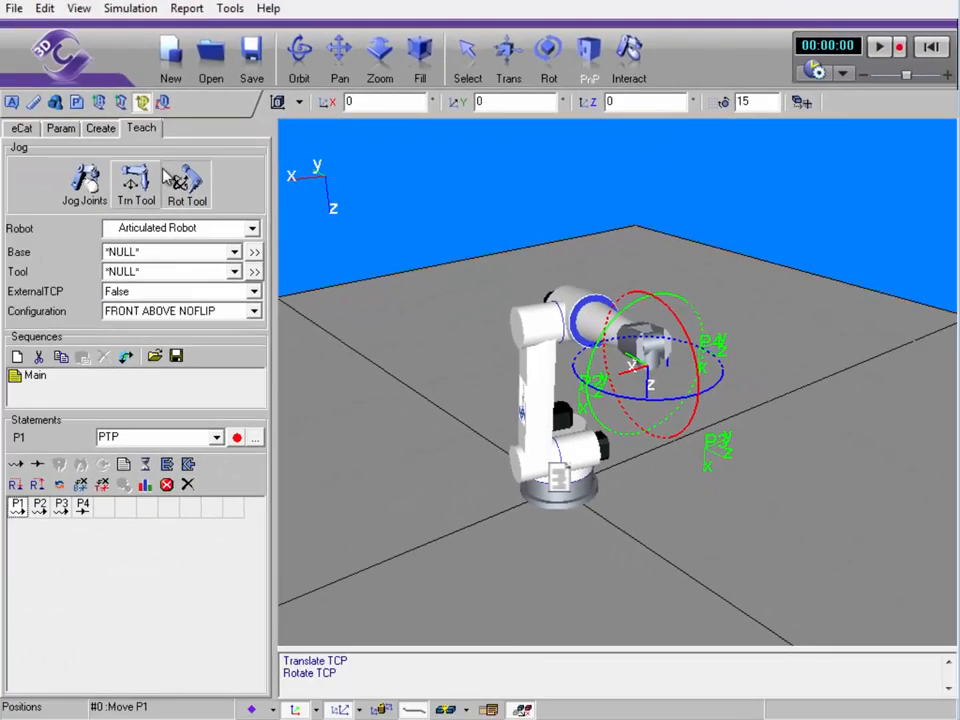
Move the tool along X and add PTP position P5 after P1 at X 1208.91, Y 549.96
left_click(146, 194)
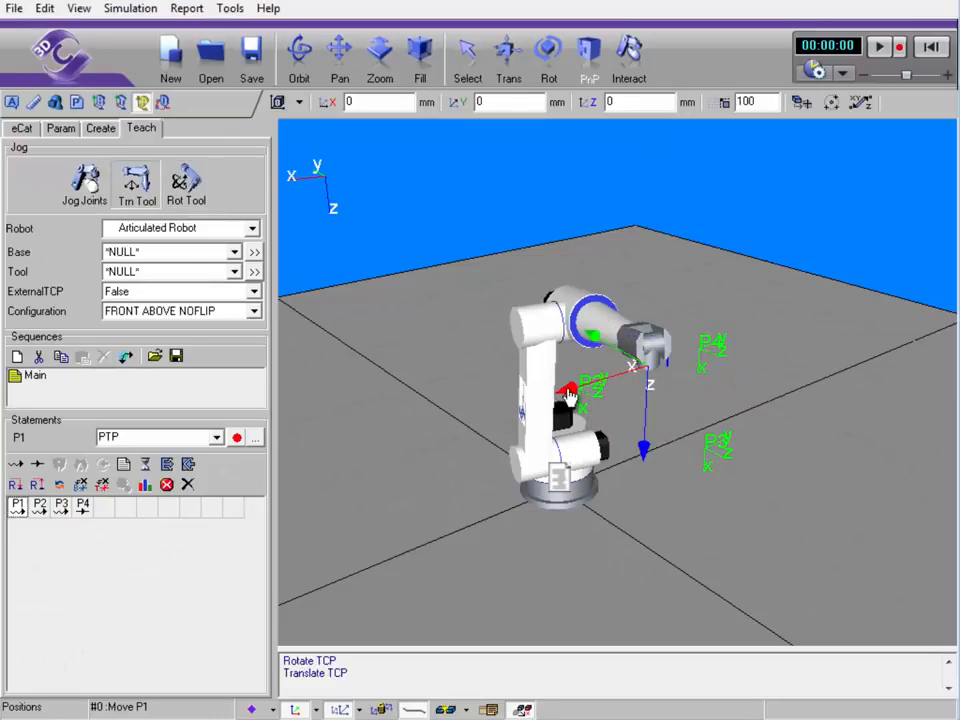
left_click_drag(568, 395, 729, 367)
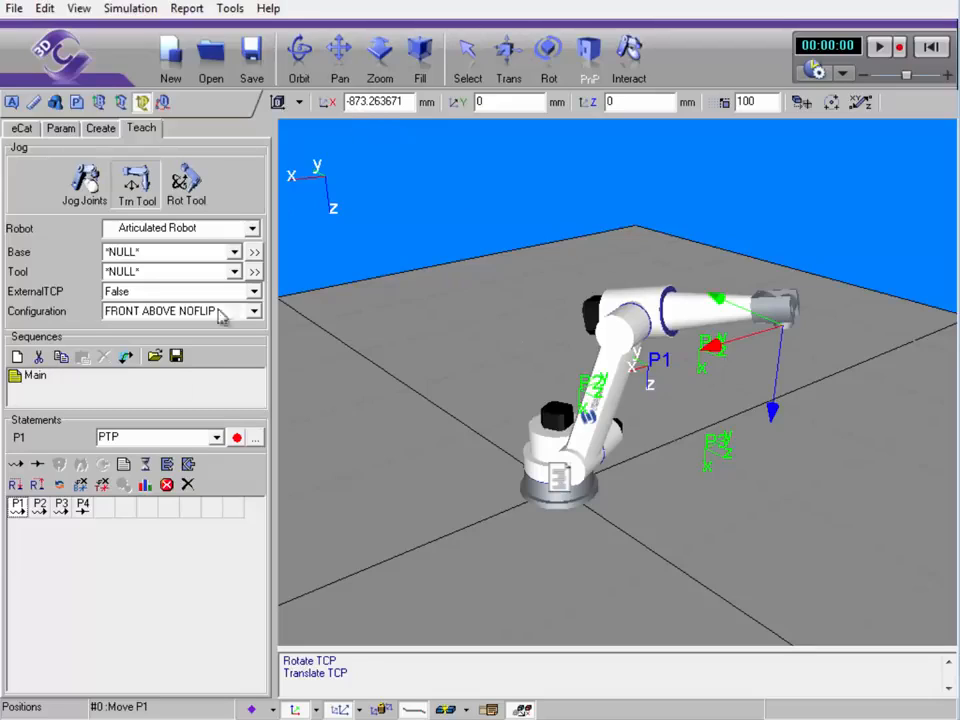
left_click(16, 465)
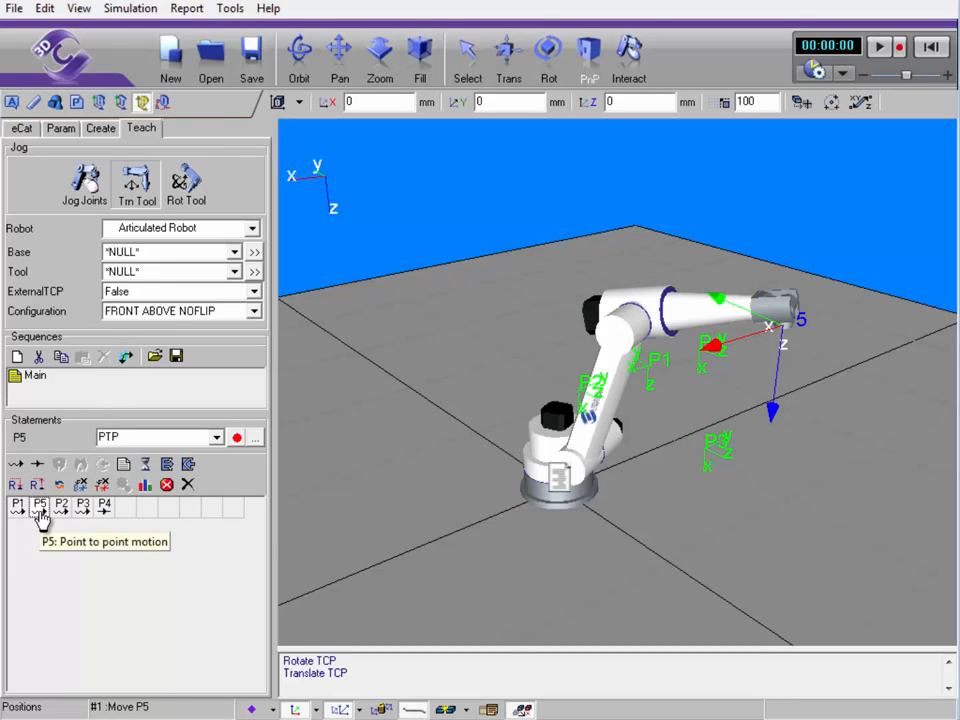
double_click(40, 510)
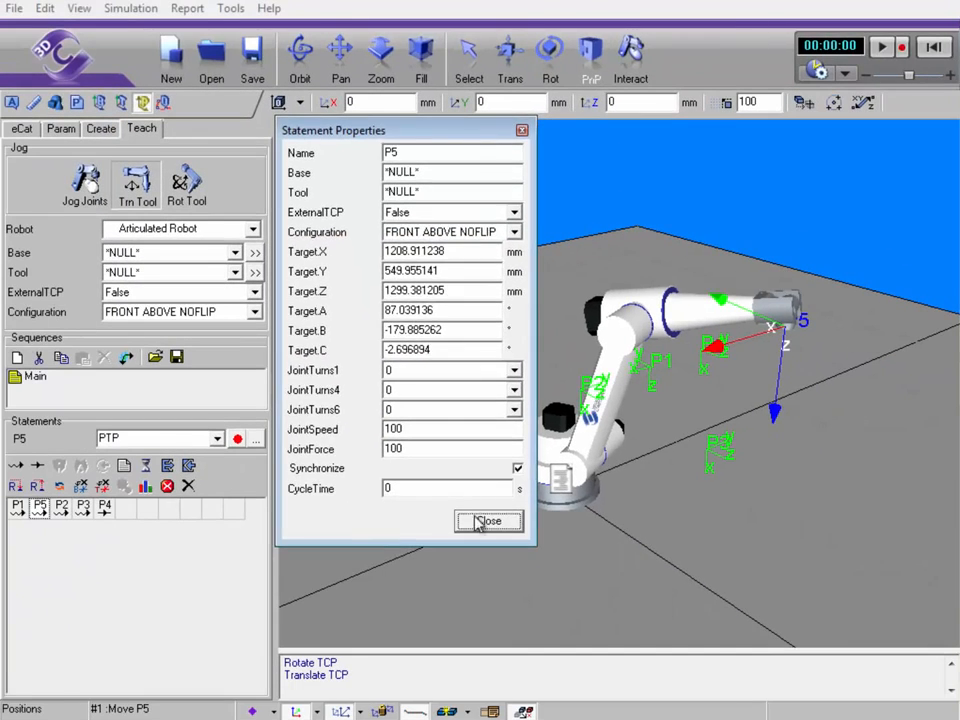
left_click(486, 521)
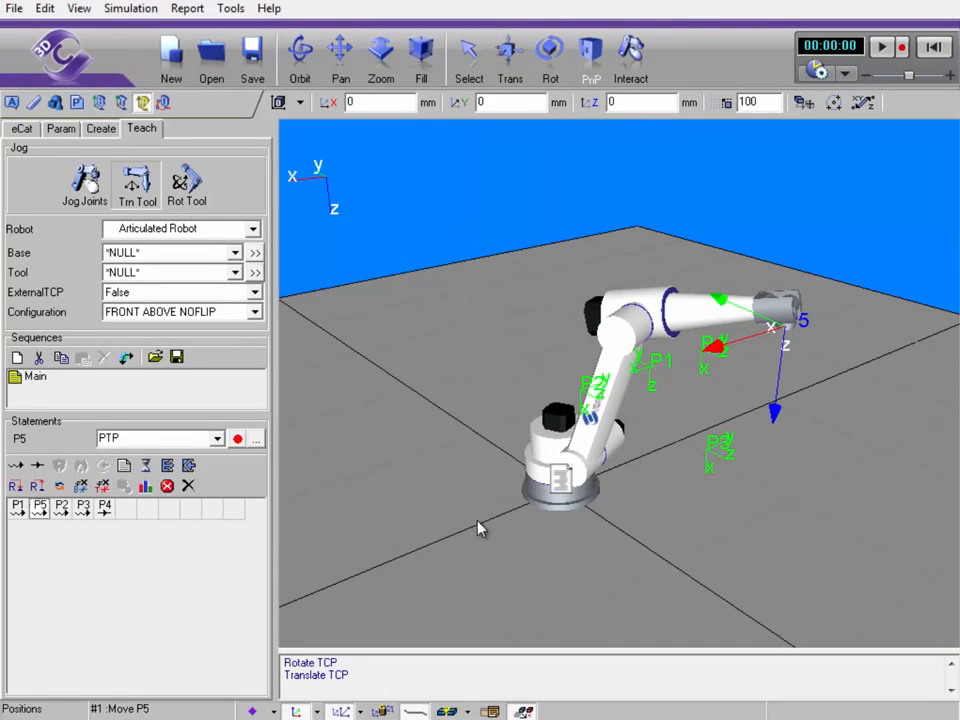
Set the jogging reference back to World and reframe the view around the robot cell
left_click(299, 104)
left_click(283, 124)
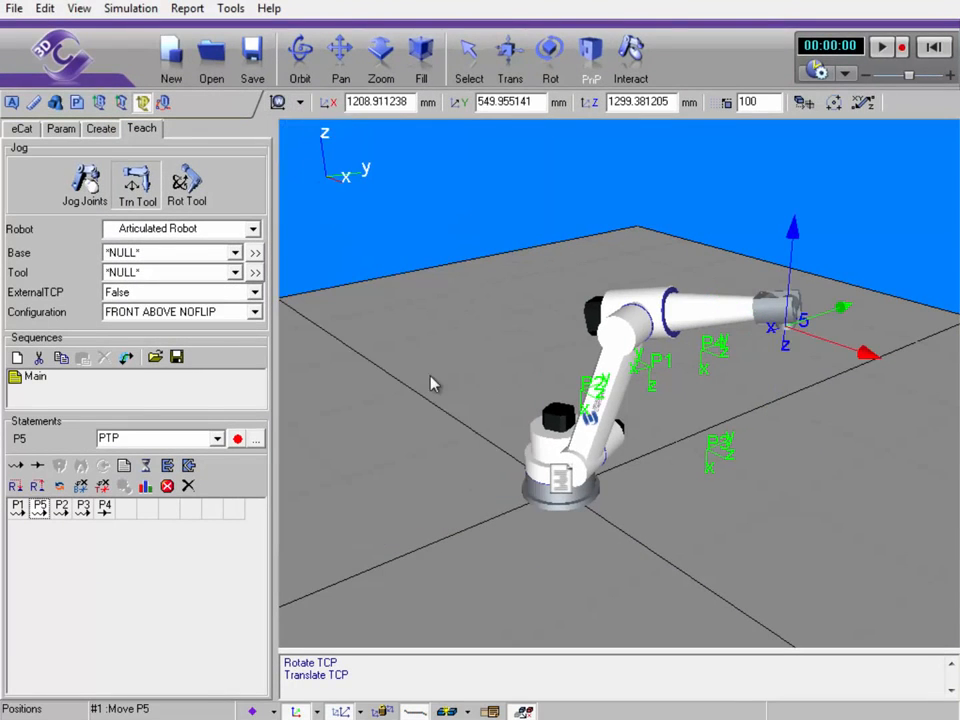
right_click_drag(408, 380, 480, 407)
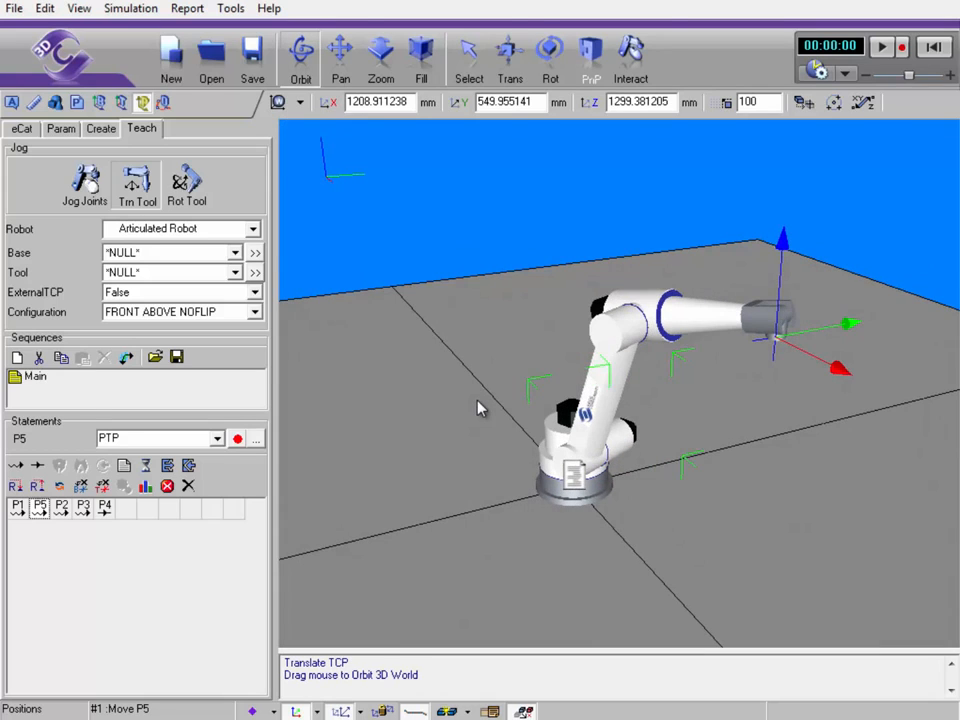
right_click_drag(469, 467, 397, 502)
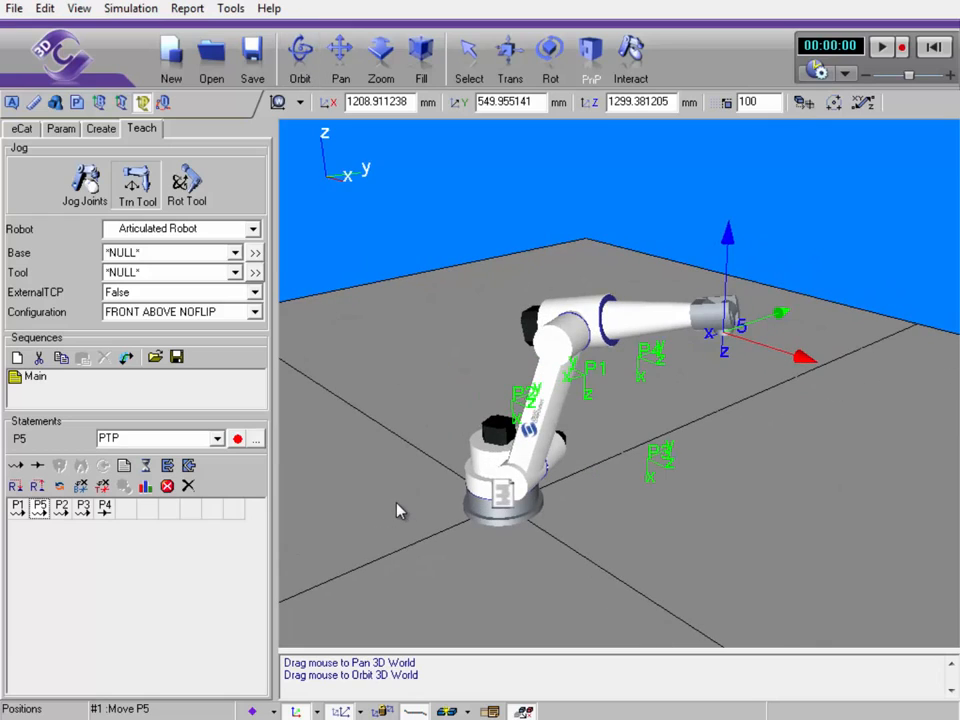
Move P2 out along X to X 2253.87, then reset and play the Main sequence
left_click(64, 508)
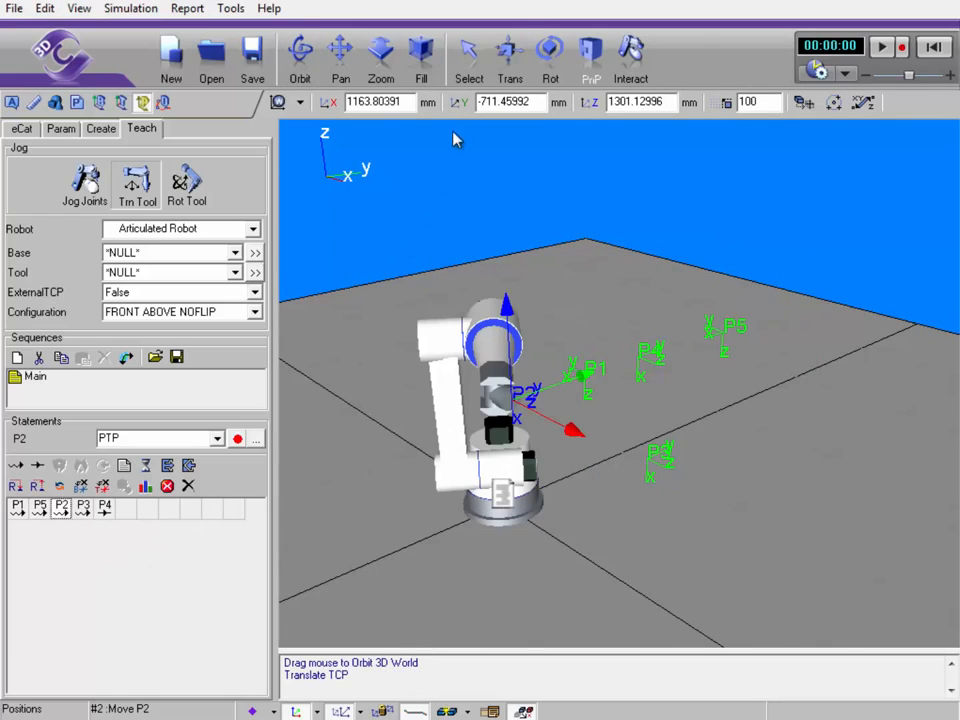
left_click(515, 64)
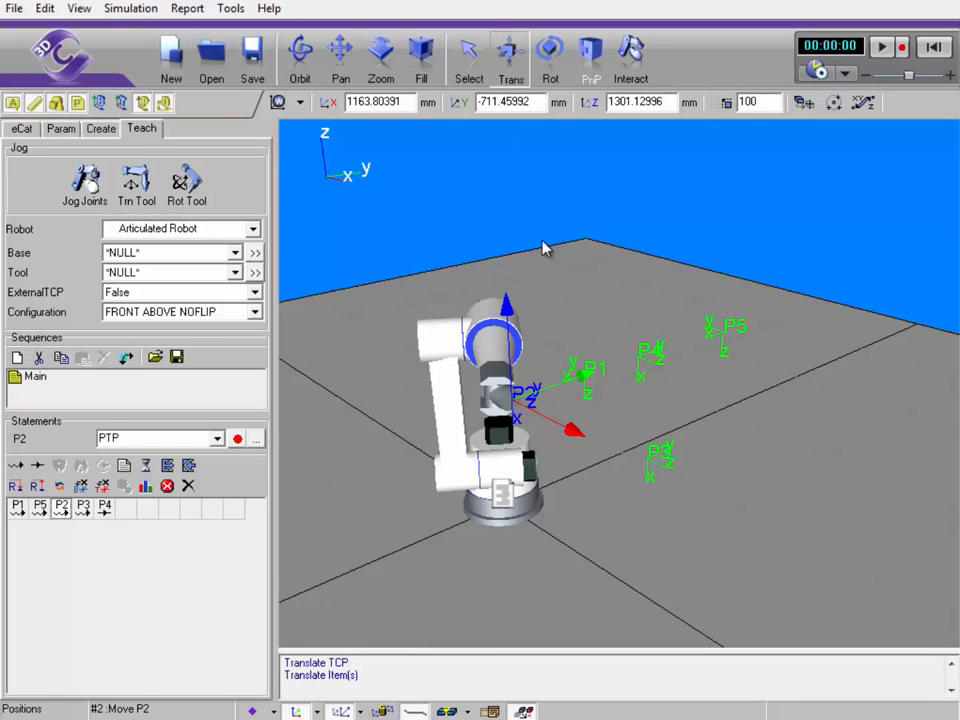
left_click_drag(572, 439, 796, 582)
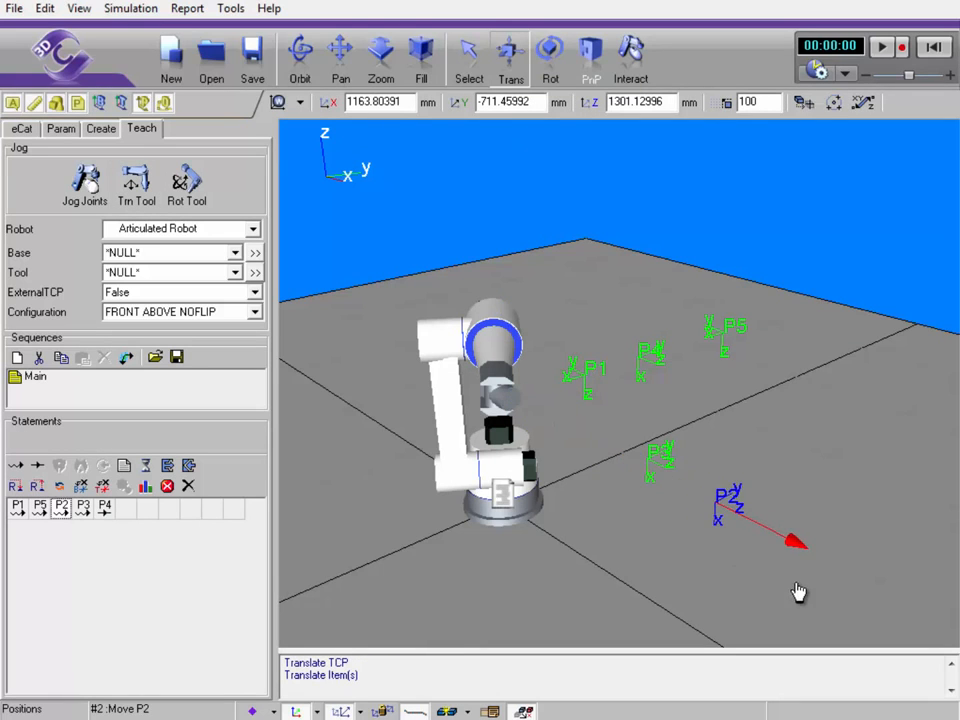
mouse_move(728, 583)
right_mouse_down()
mouse_move(705, 581)
mouse_move(731, 579)
right_mouse_up()
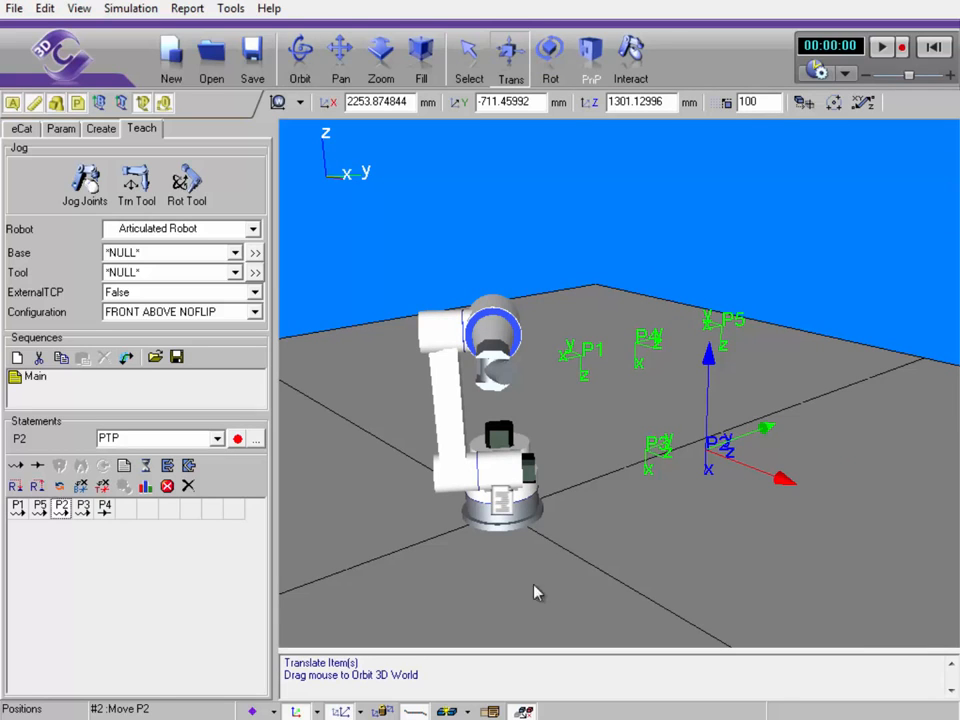
left_click(937, 42)
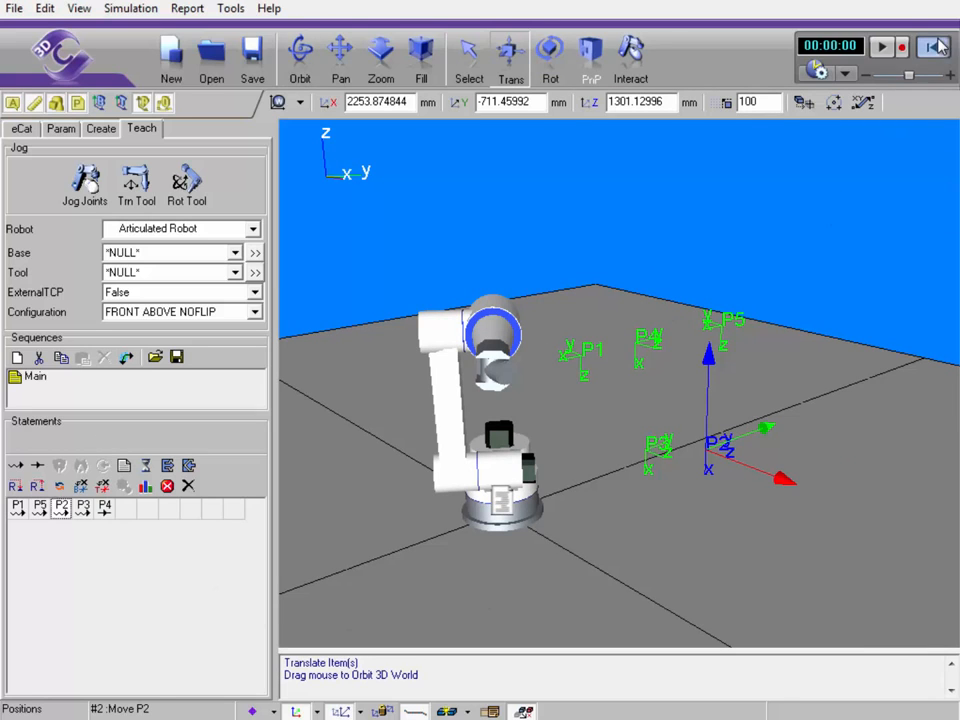
left_click(886, 50)
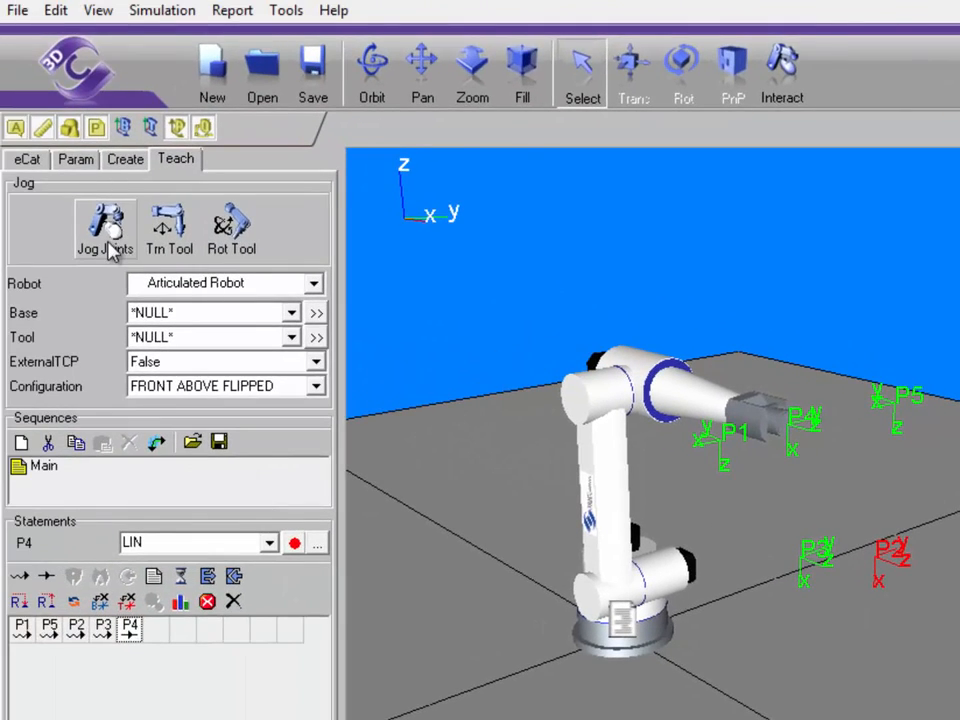
Swing the robot about its base and teach PTP point P6 at the tool tip
left_click(110, 245)
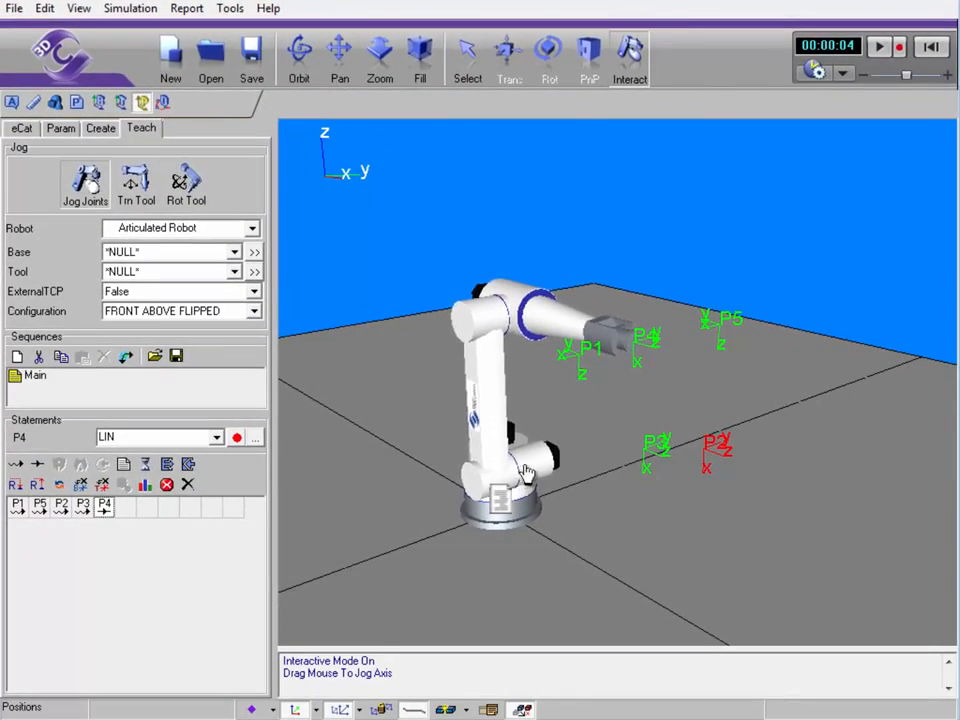
left_click_drag(652, 583, 781, 520)
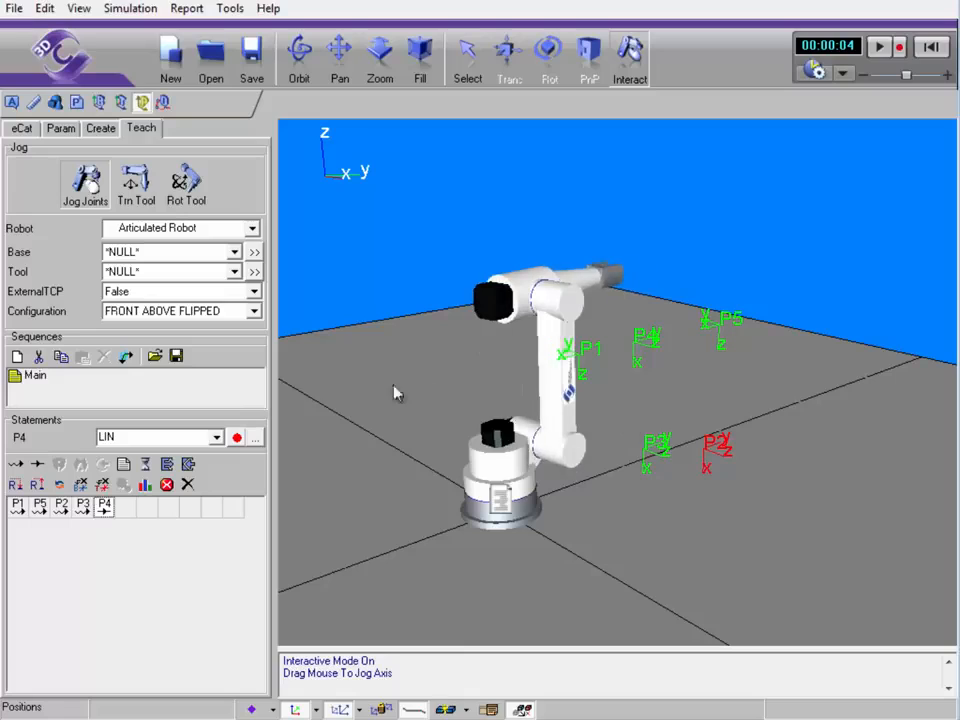
left_click(15, 464)
Switch to translating the tool tip and reframe the view around the robot
left_click(135, 176)
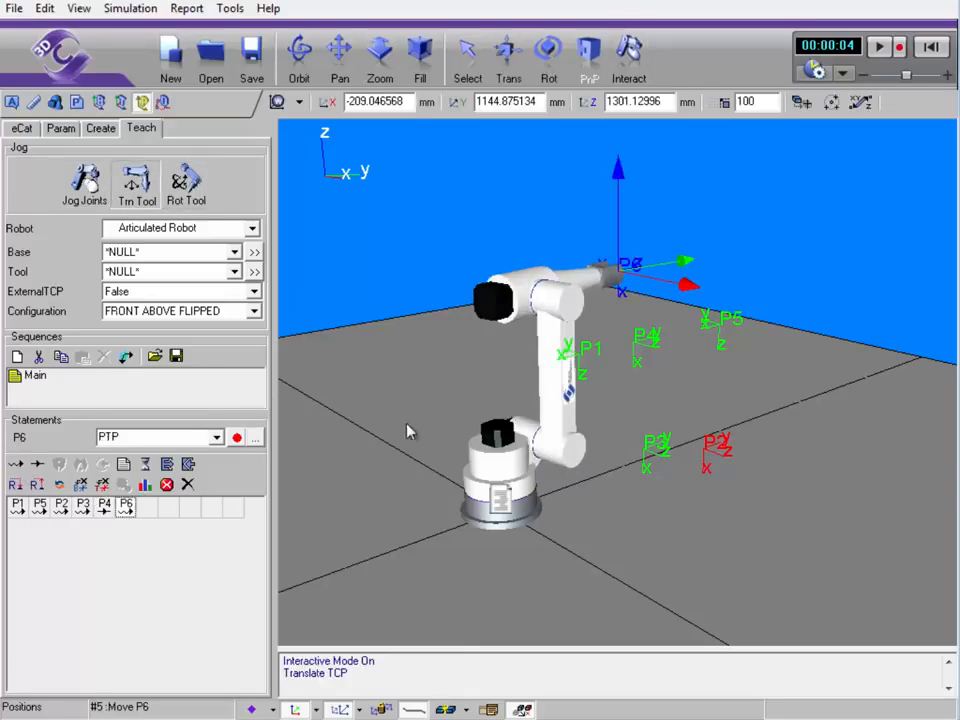
left_click_drag(396, 456, 330, 454)
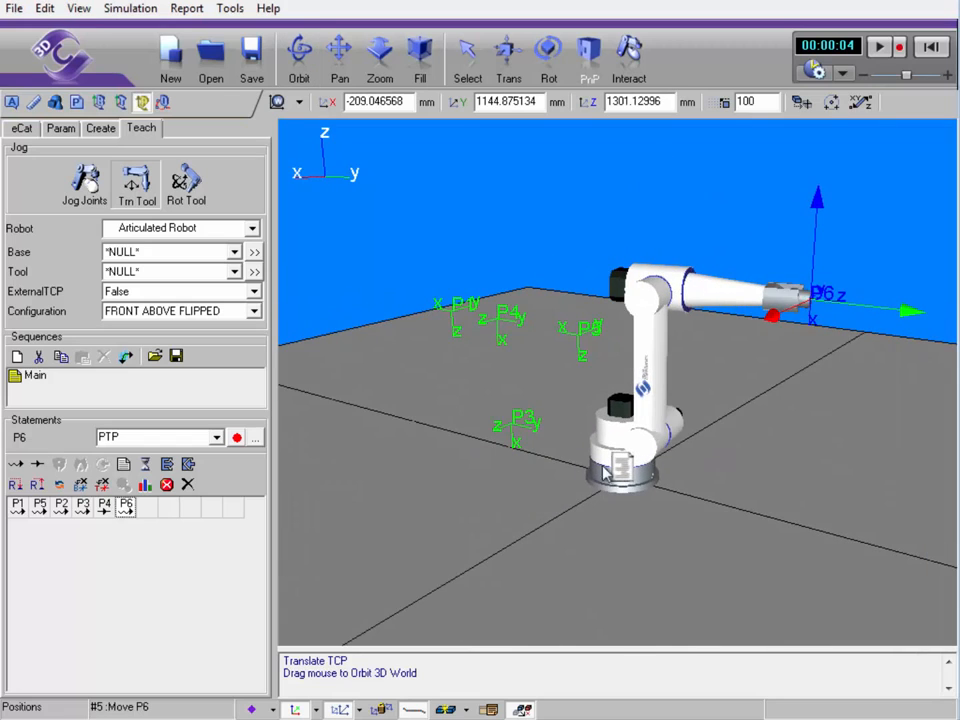
right_click_drag(795, 472, 592, 522)
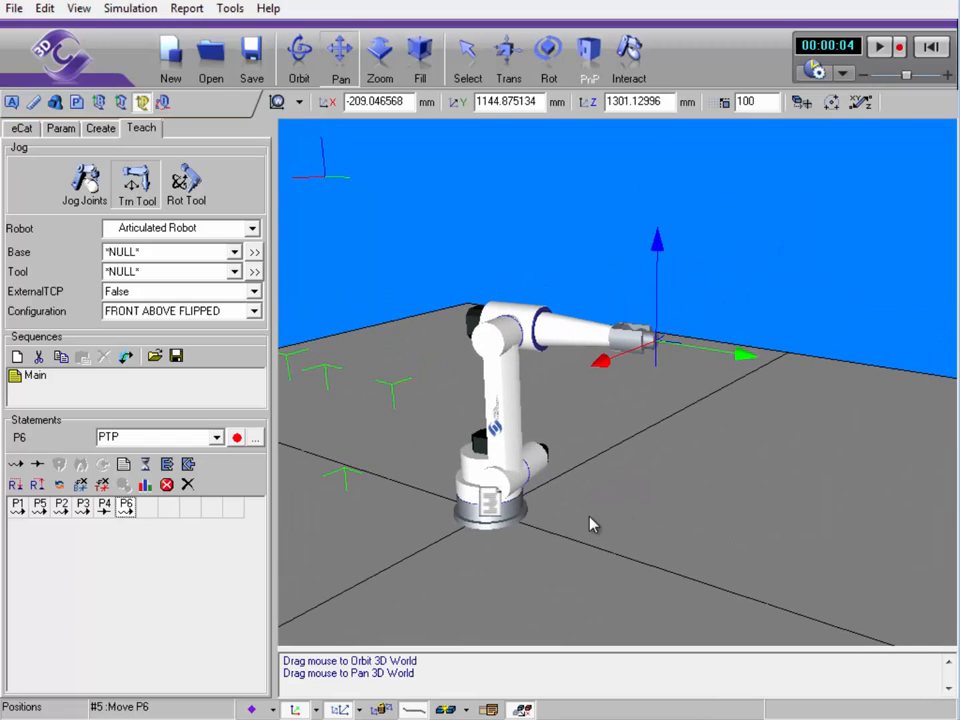
left_click(300, 104)
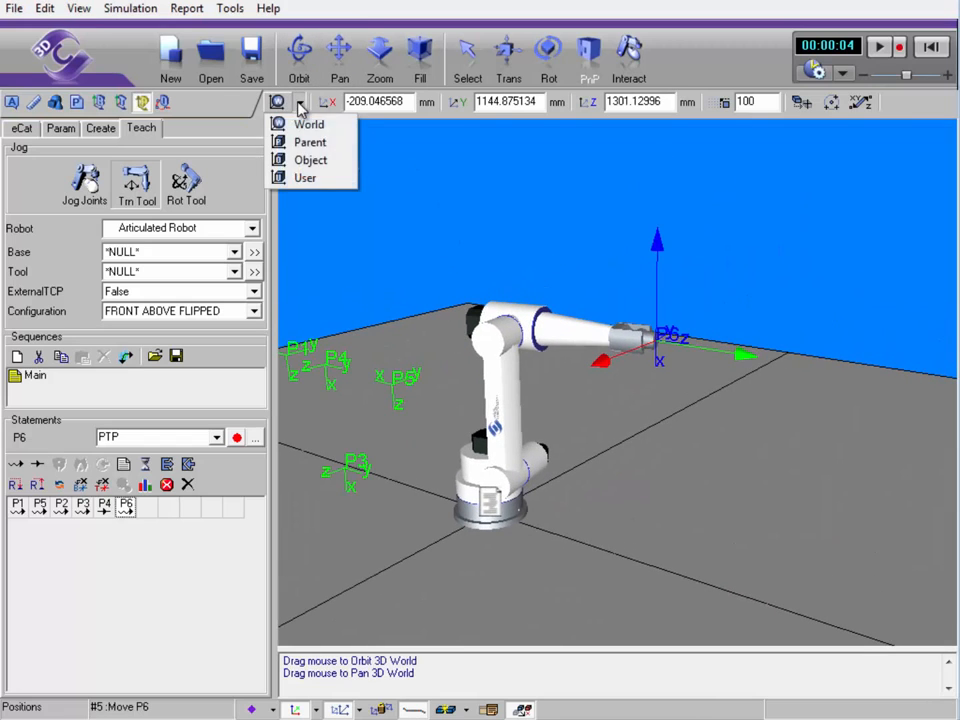
Choose Object as the jog coordinate frame
left_click(338, 163)
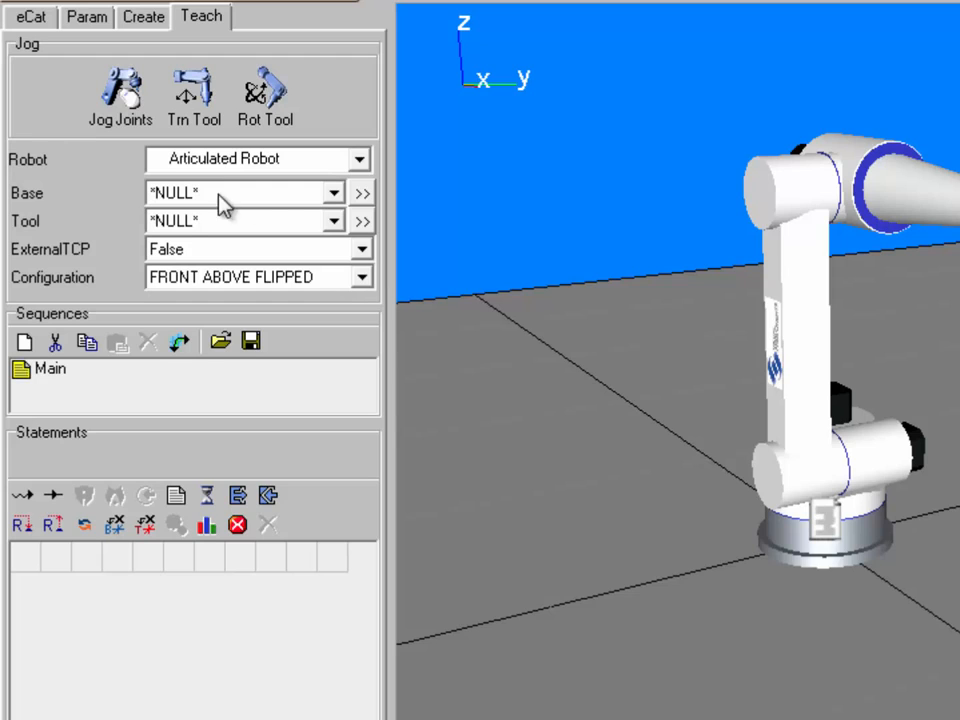
Keep the base frame at *NULL* and show translate handles on the robot's tool tip
left_click(333, 194)
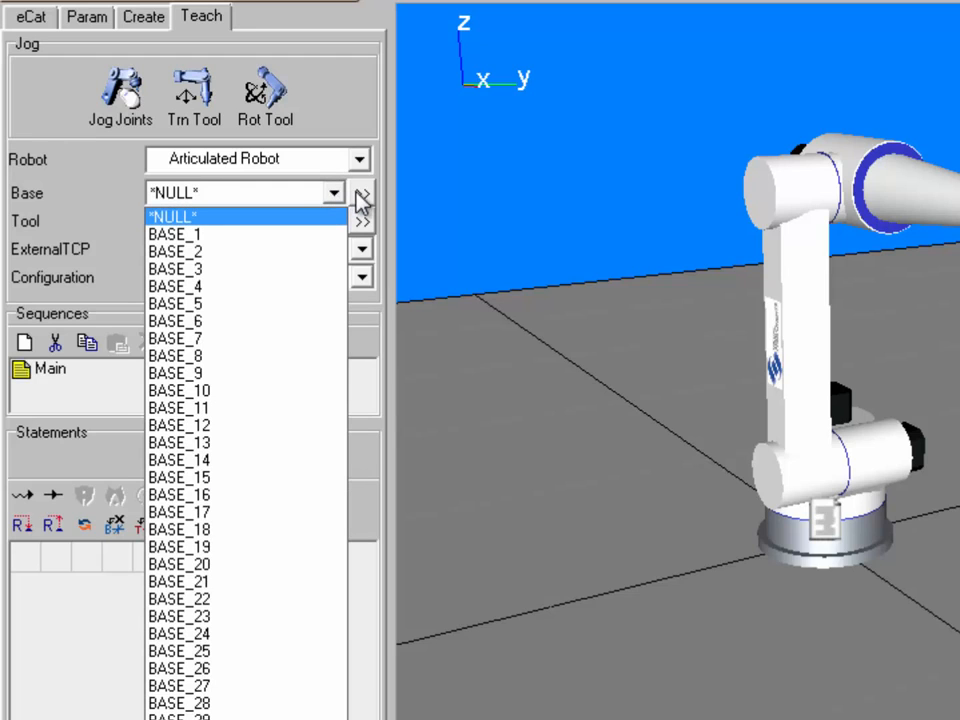
left_click(360, 197)
left_click(360, 197)
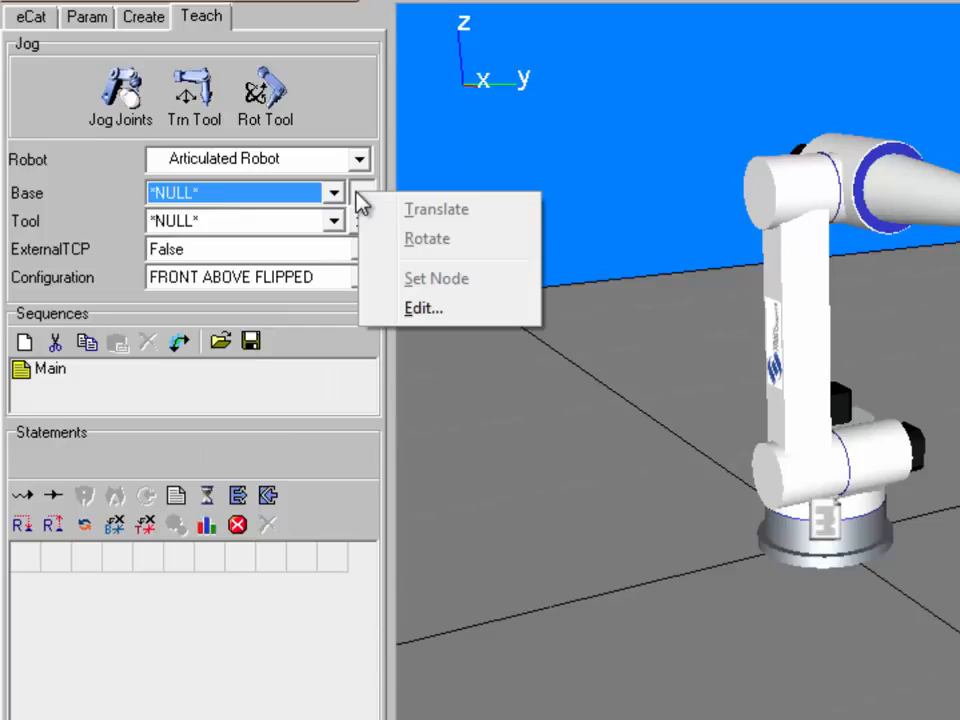
left_click(112, 207)
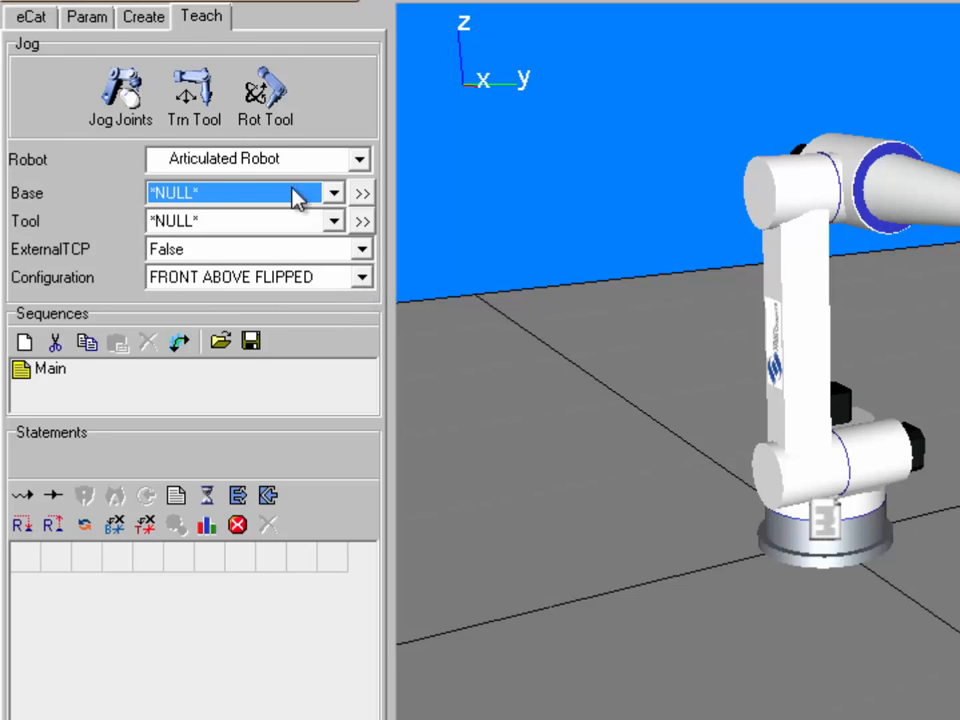
left_click(193, 90)
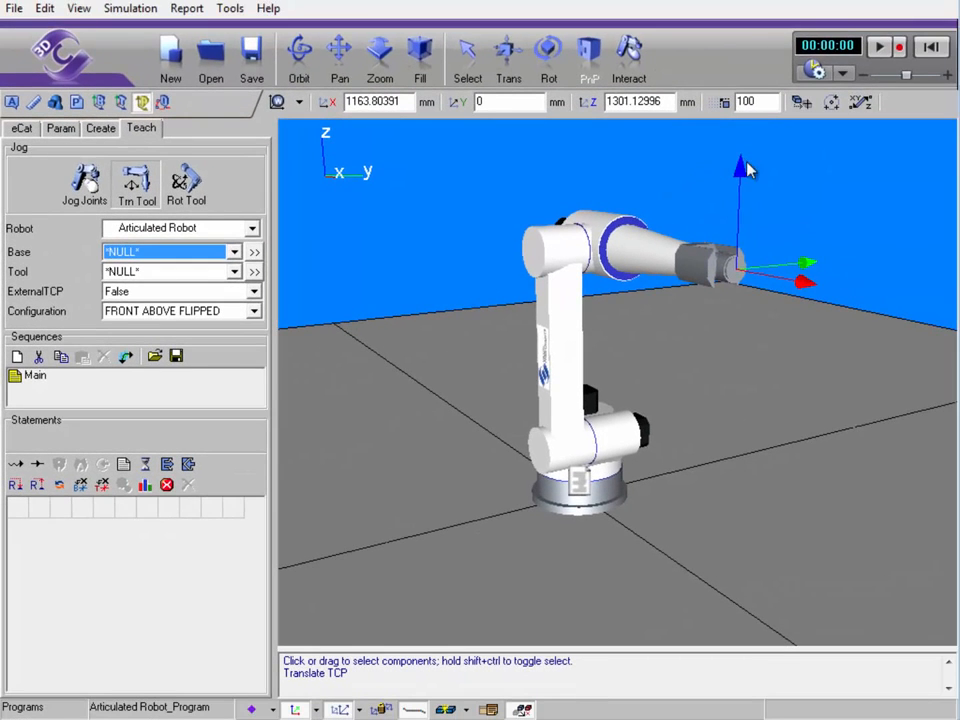
Lower the tool to Z 968.719498, teach P1, and select BACK BELOW NOFLIP configuration
left_click_drag(740, 172, 738, 262)
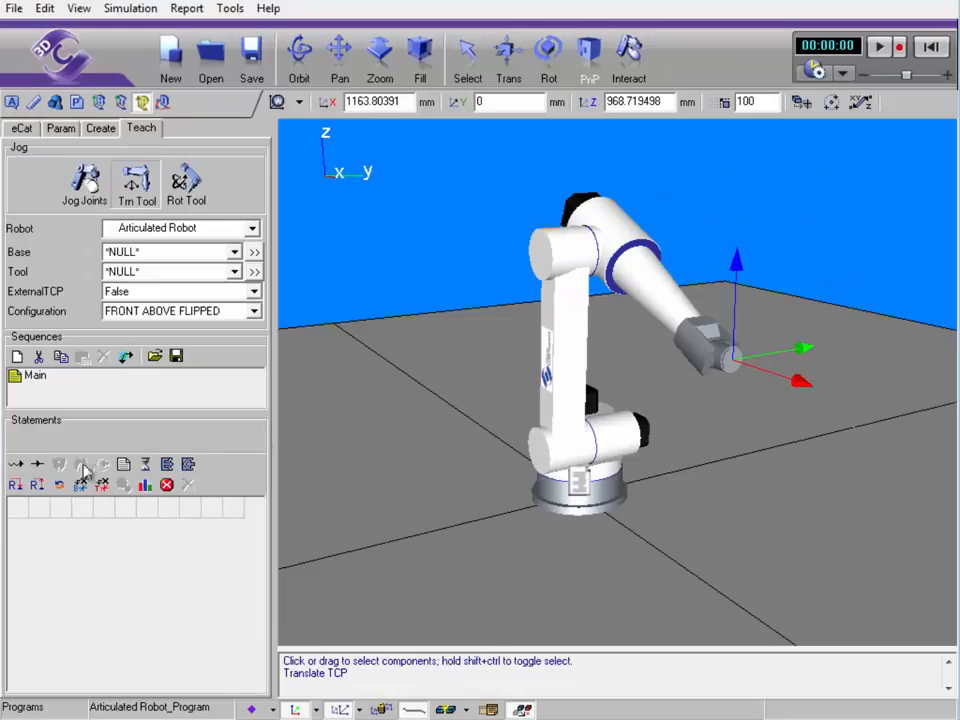
left_click(16, 464)
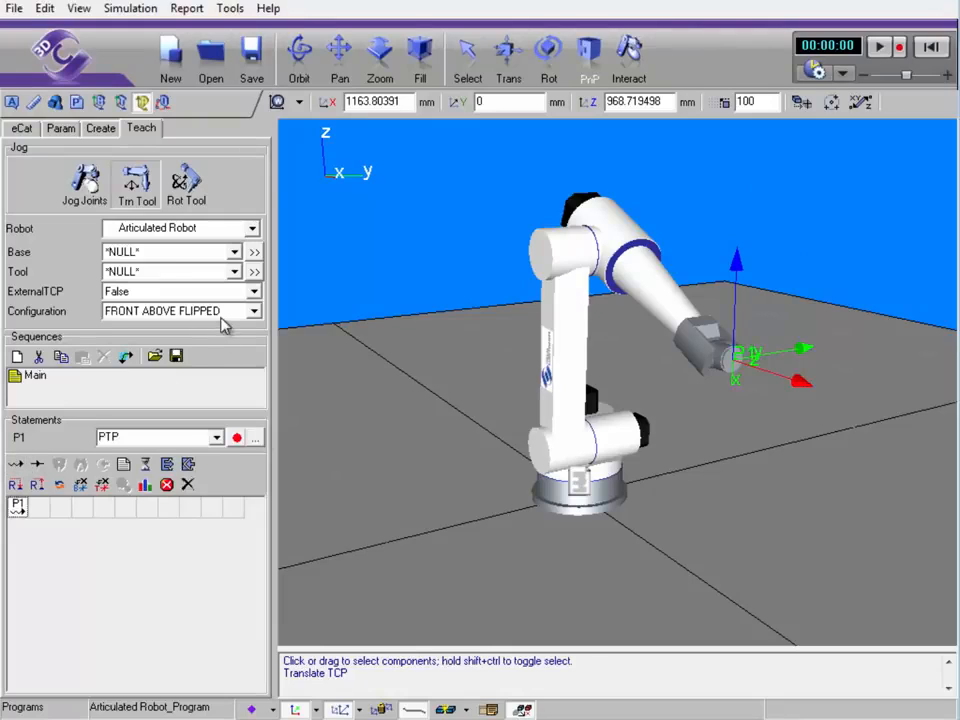
left_click(254, 312)
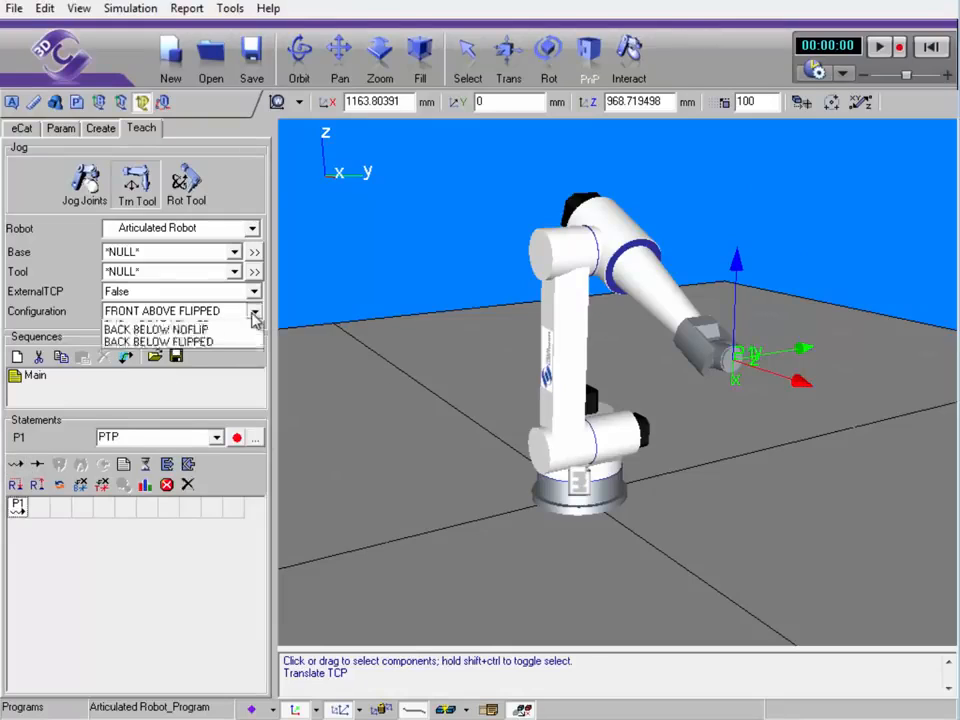
key("Down")
key("Down")
key("Down")
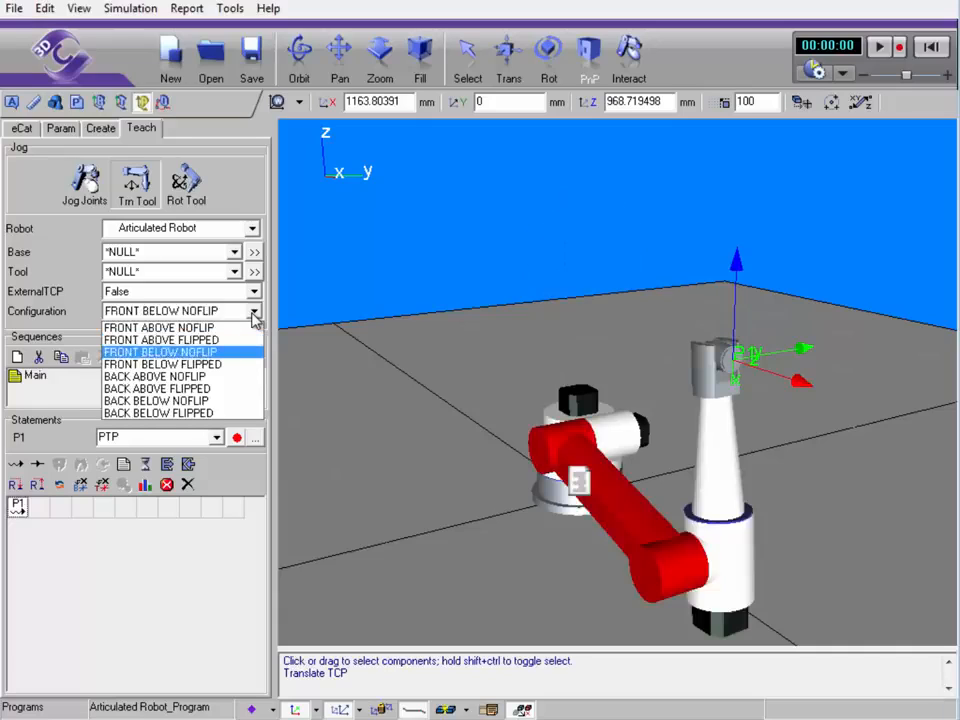
key("Down")
key("Down")
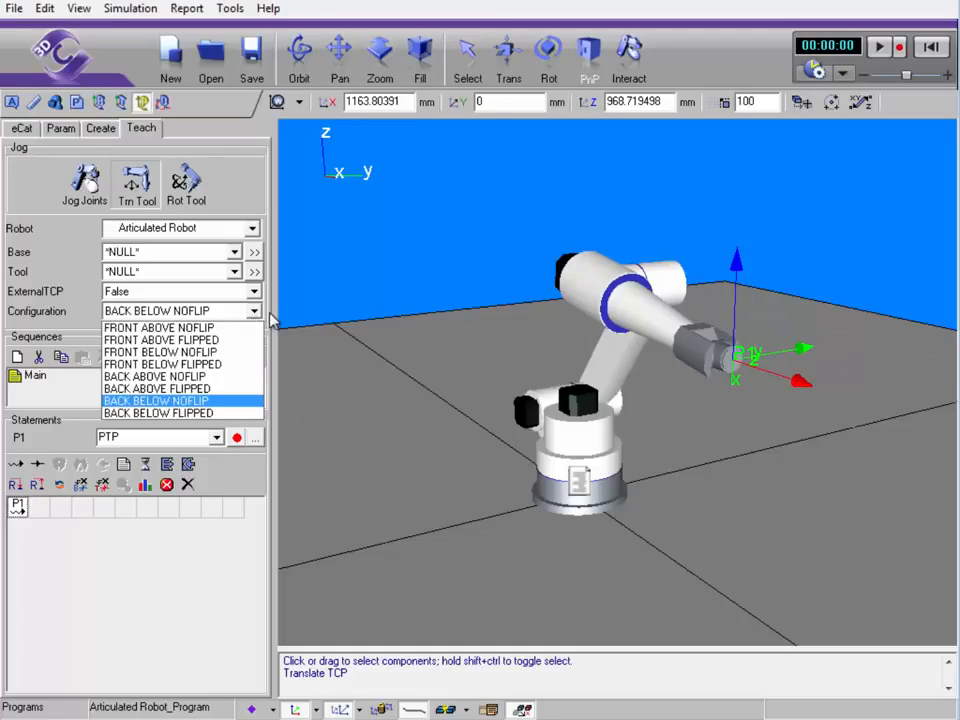
key("Return")
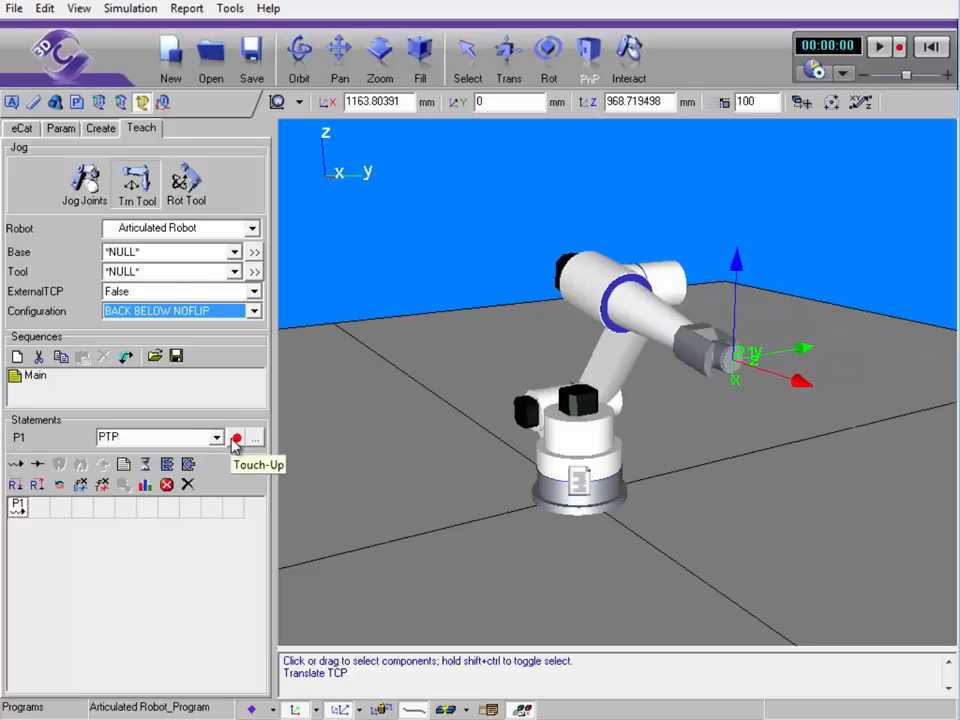
Confirm in P1's statement properties that its configuration stays BACK BELOW NOFLIP
left_click(18, 510)
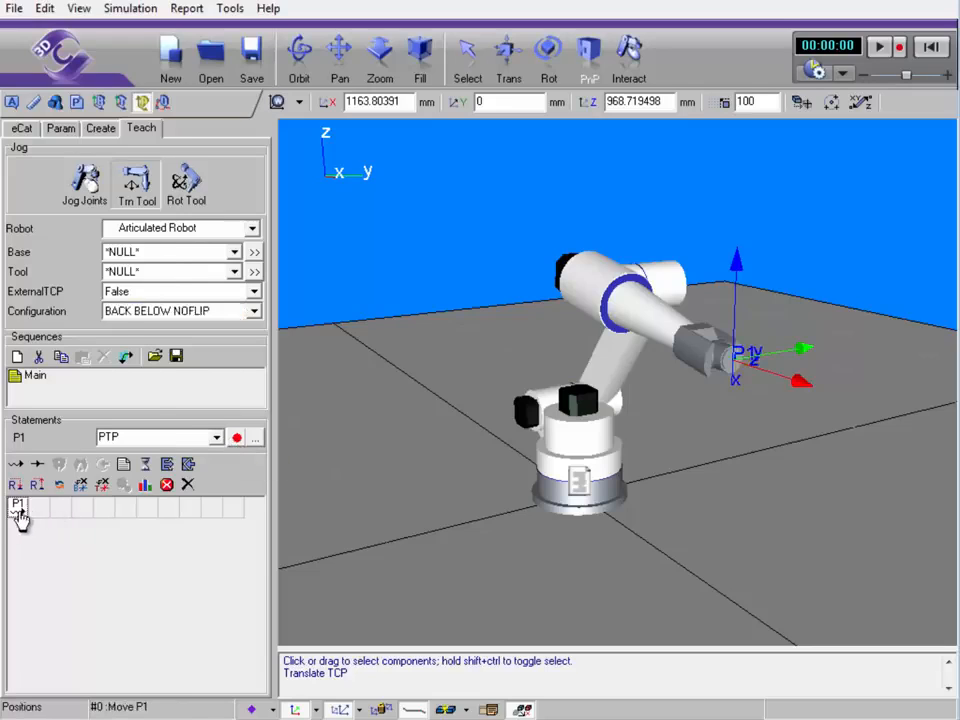
double_click(18, 510)
left_click_drag(343, 141, 449, 145)
left_click(522, 246)
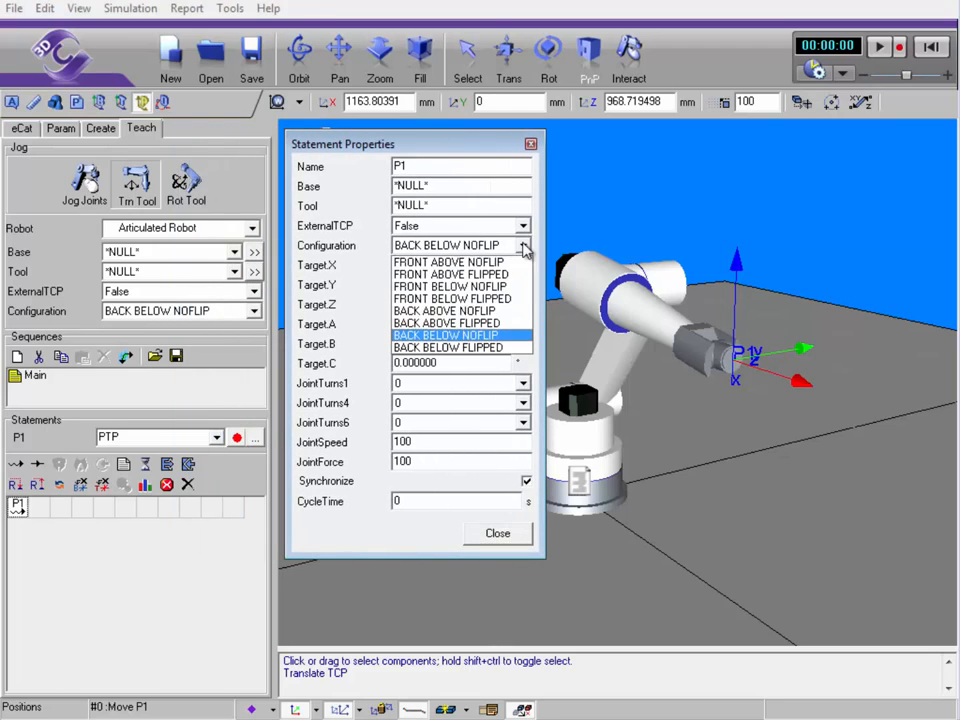
left_click(528, 248)
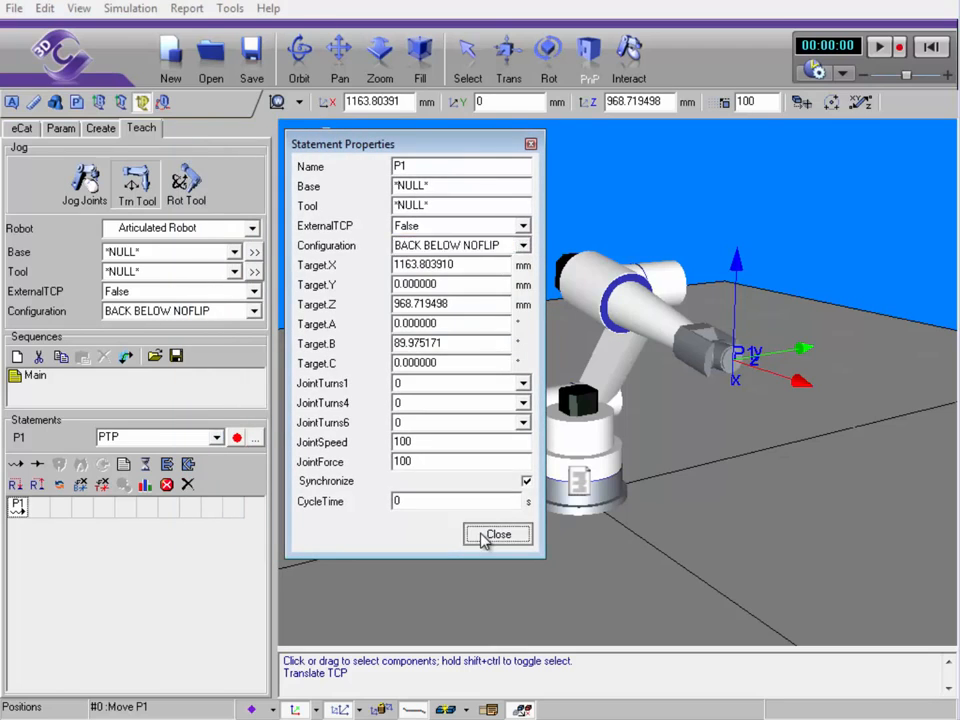
left_click(496, 535)
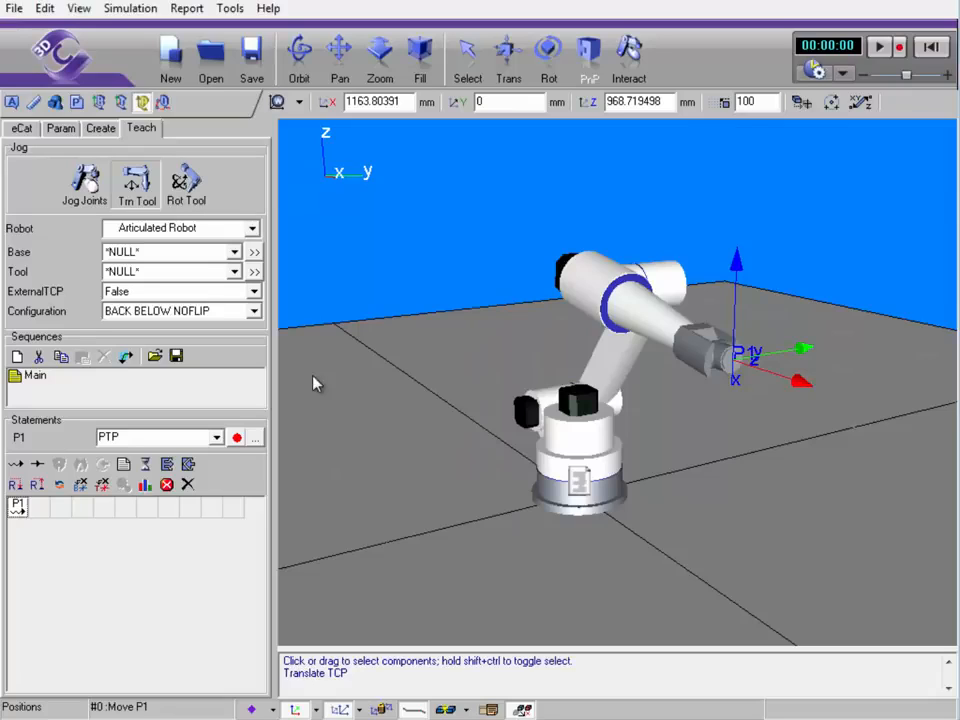
Keep the robot in BACK BELOW NOFLIP and reset the simulation to its start pose
left_click(254, 312)
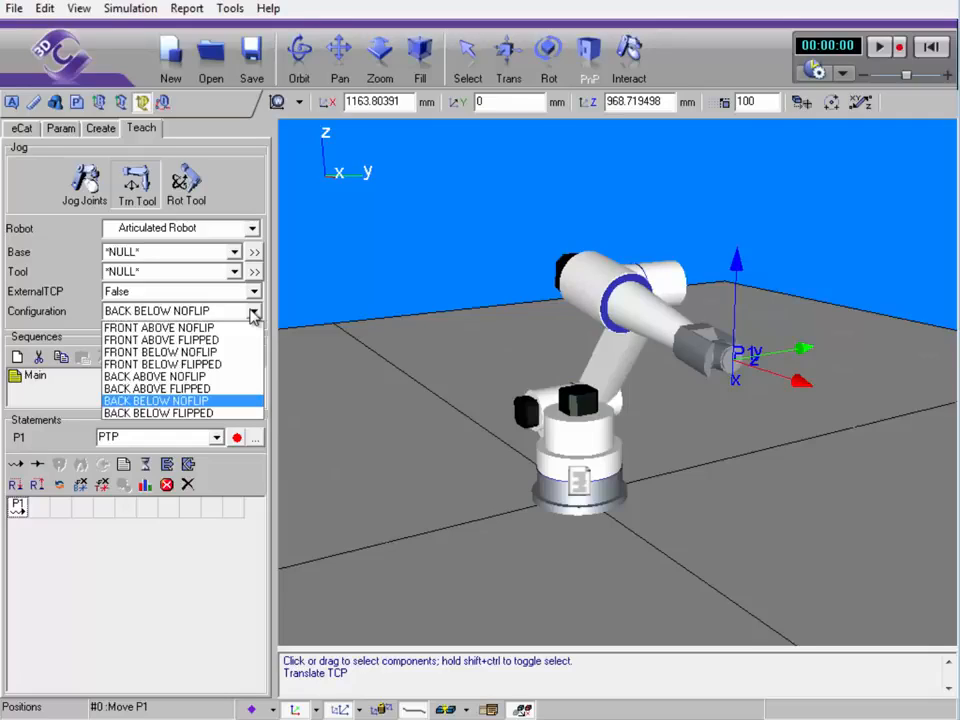
left_click(253, 312)
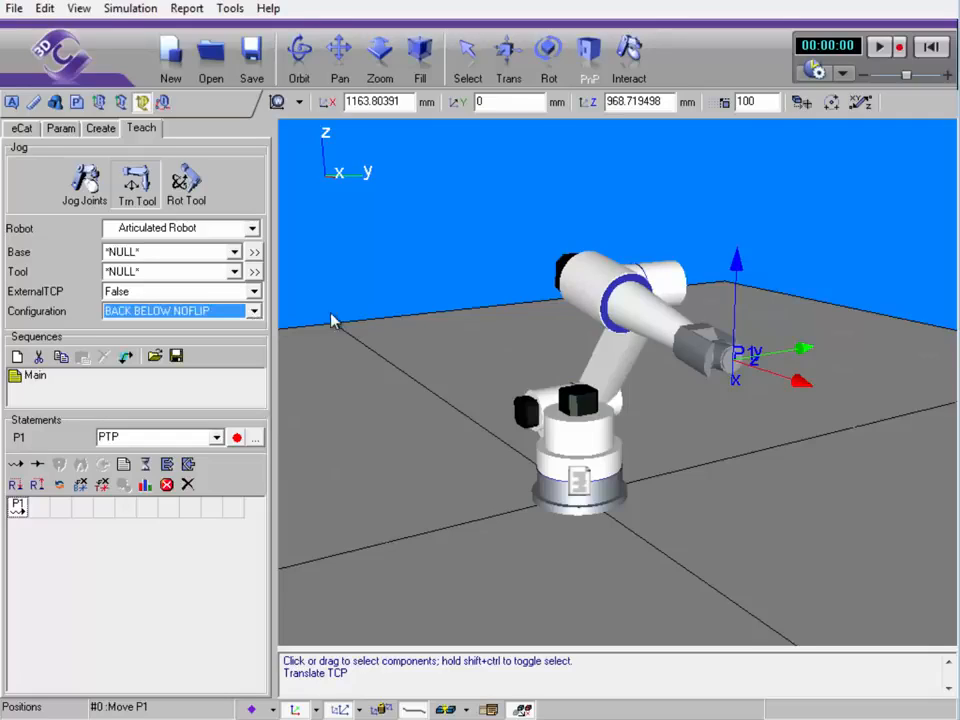
left_click(930, 46)
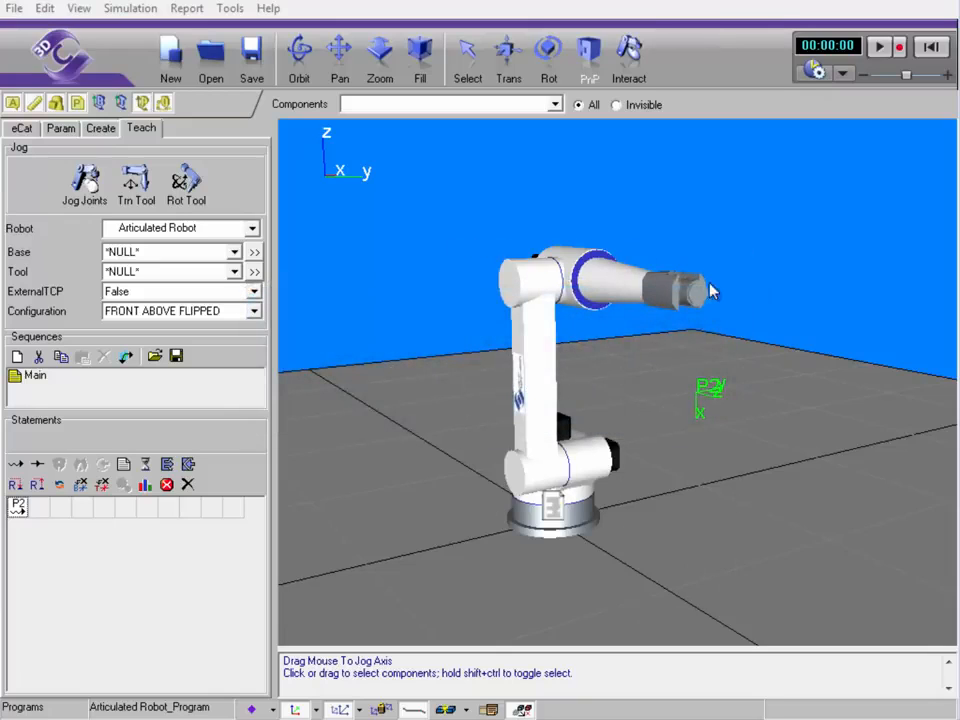
Run and reset the simulation, then swing the robot about its base joint
left_click(880, 50)
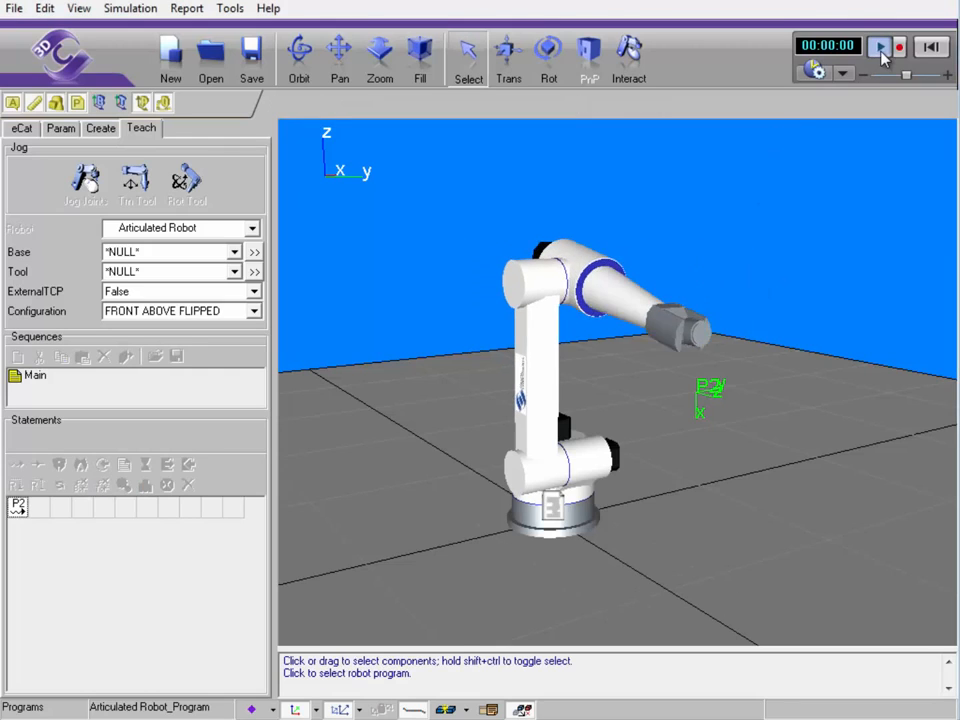
left_click(932, 49)
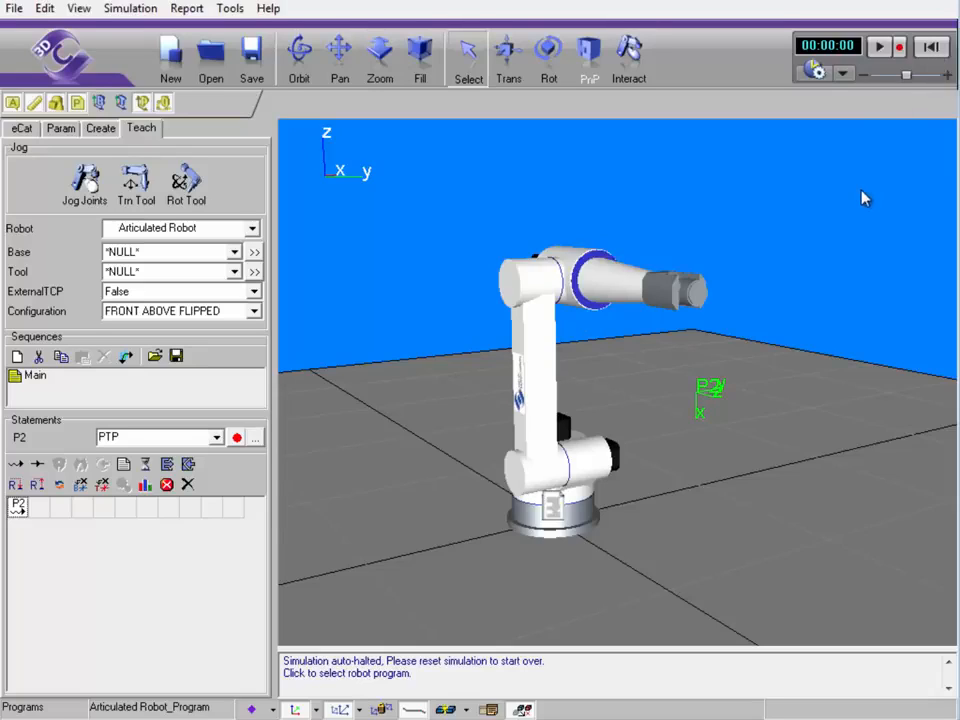
left_click(85, 180)
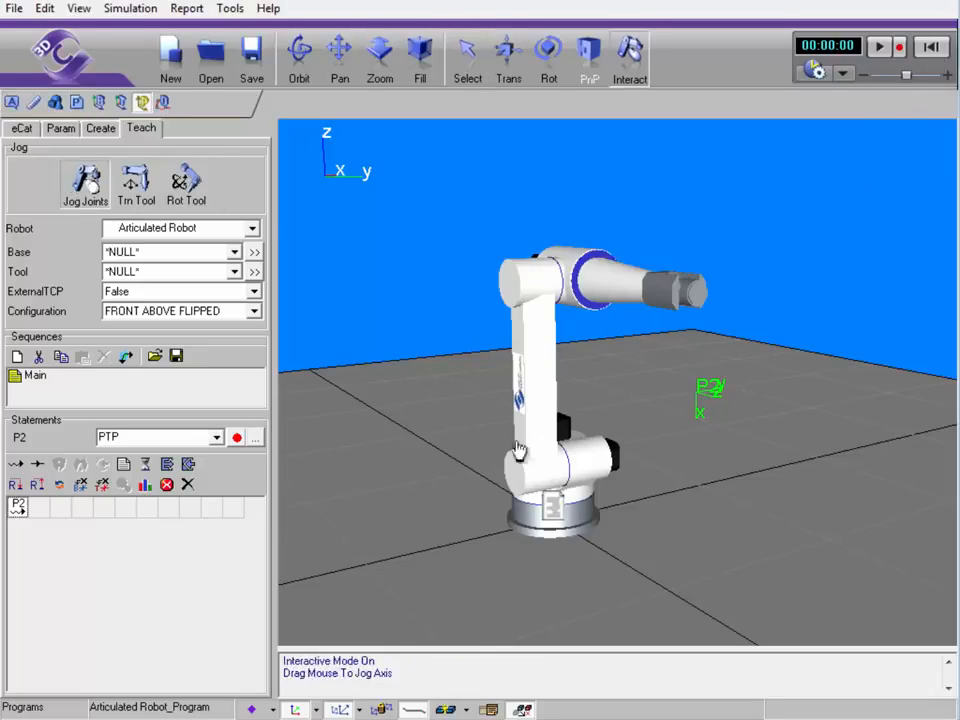
left_click_drag(592, 487, 692, 407)
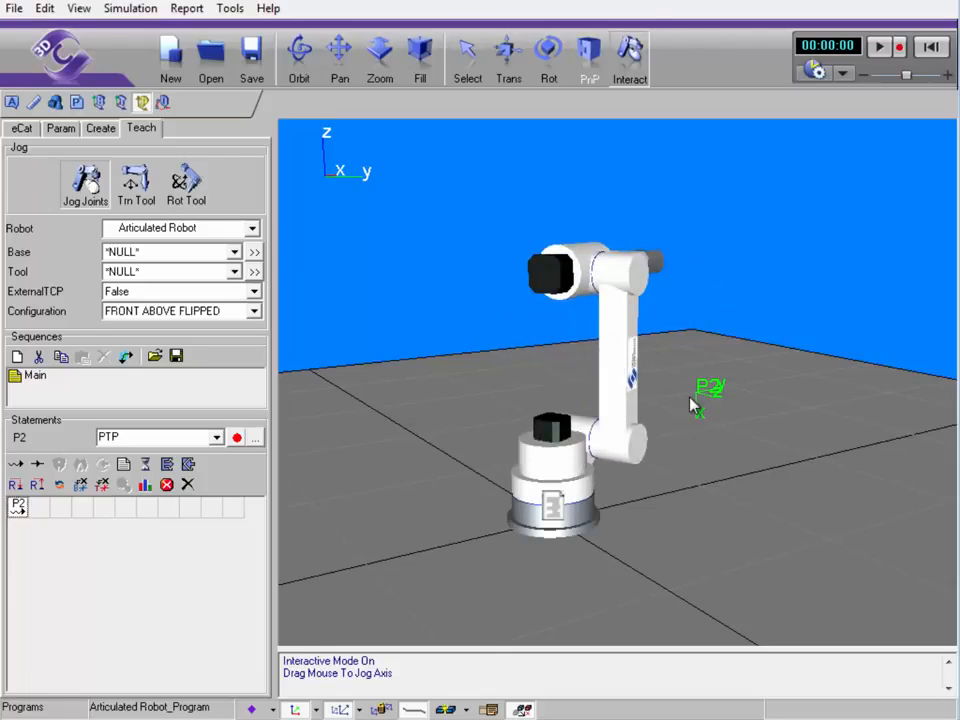
Test-run and reset again, then turn the robot about its base into a new pose
left_click(878, 49)
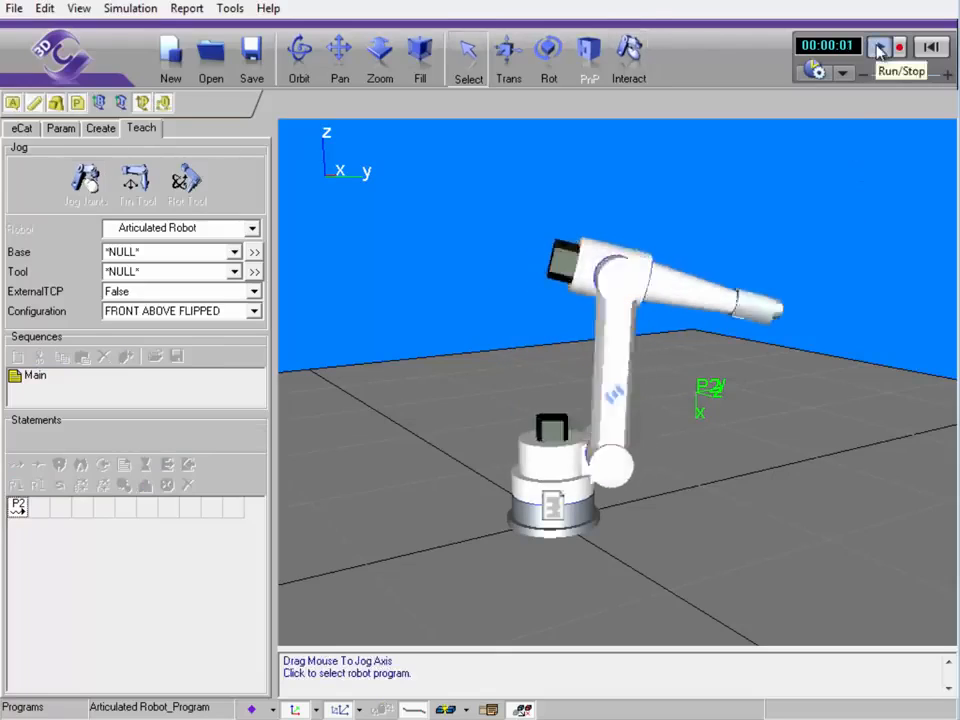
left_click(931, 46)
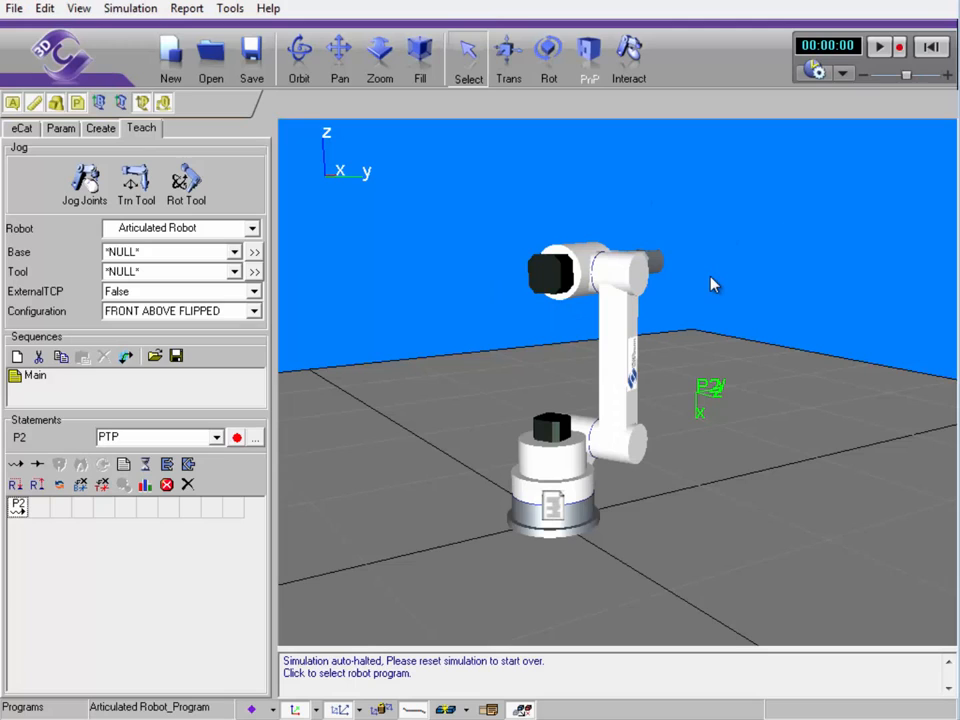
left_click(88, 195)
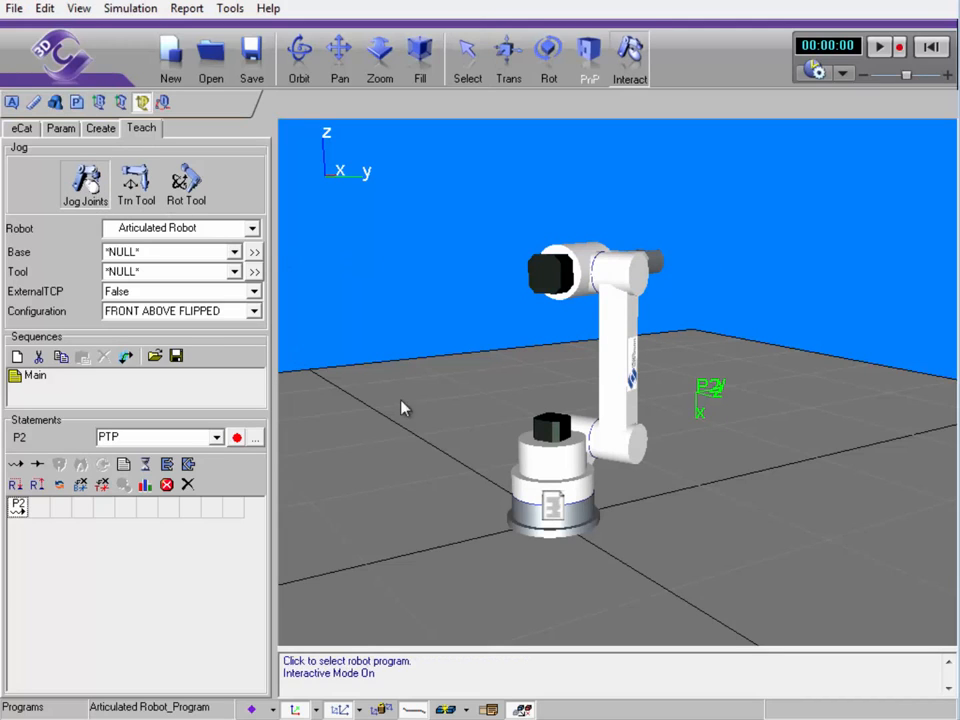
left_click_drag(553, 456, 237, 302)
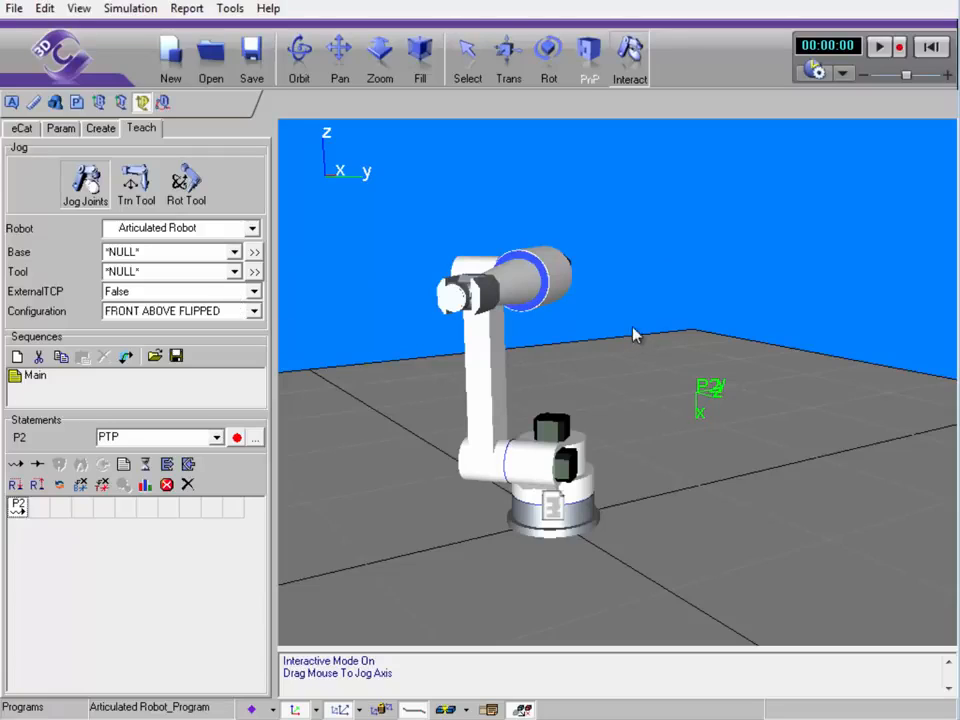
Save the jogged pose via Simulation > Save State, then run and reset to confirm the robot returns to it
left_click(133, 11)
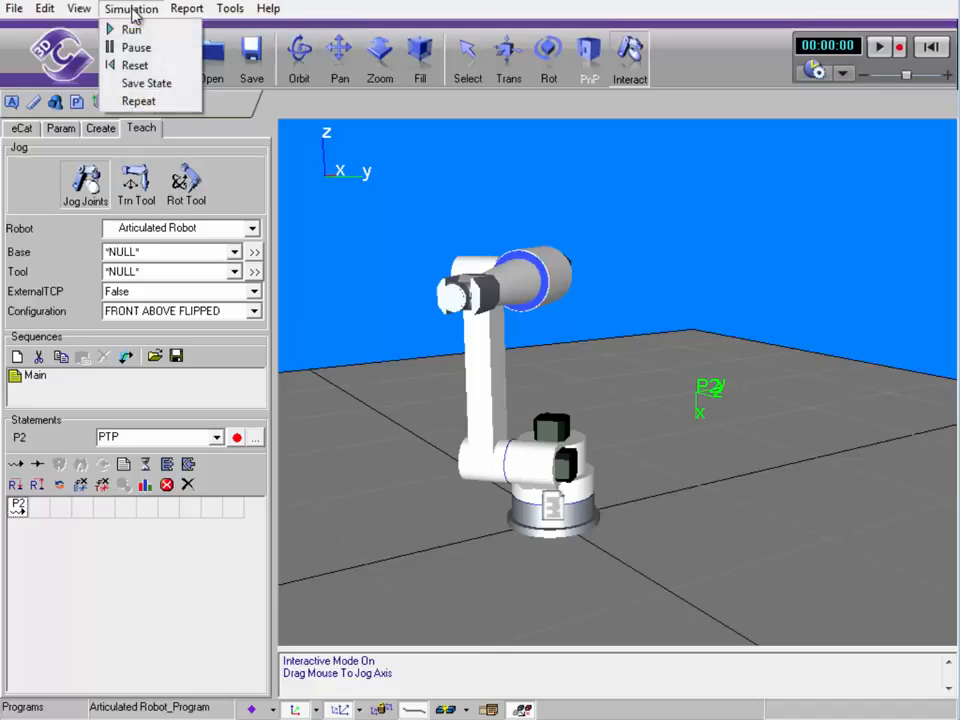
left_click(176, 87)
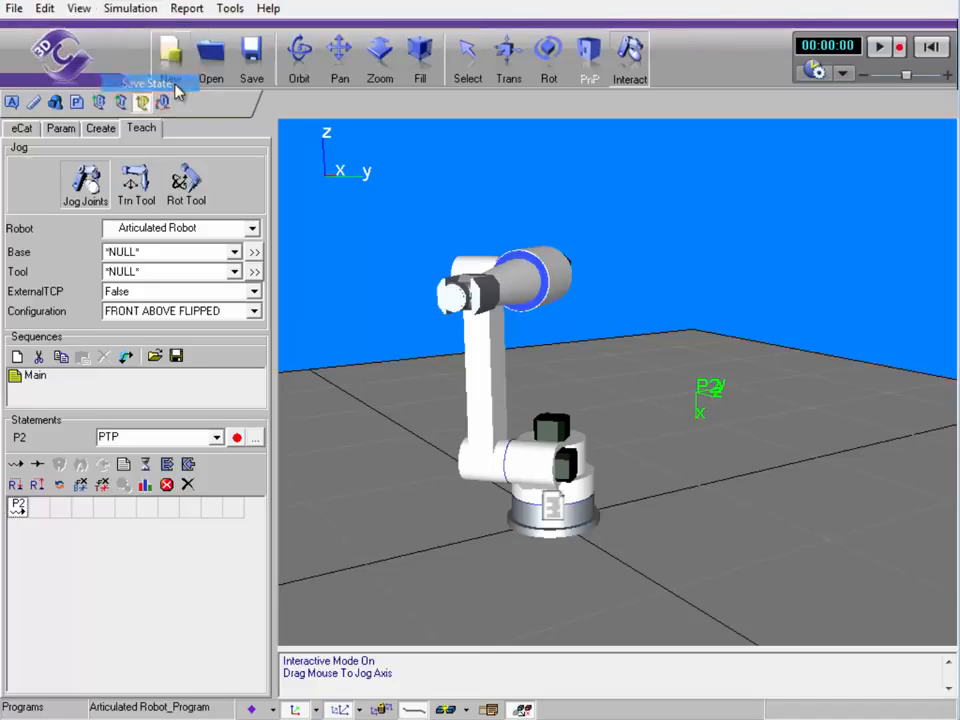
left_click(932, 50)
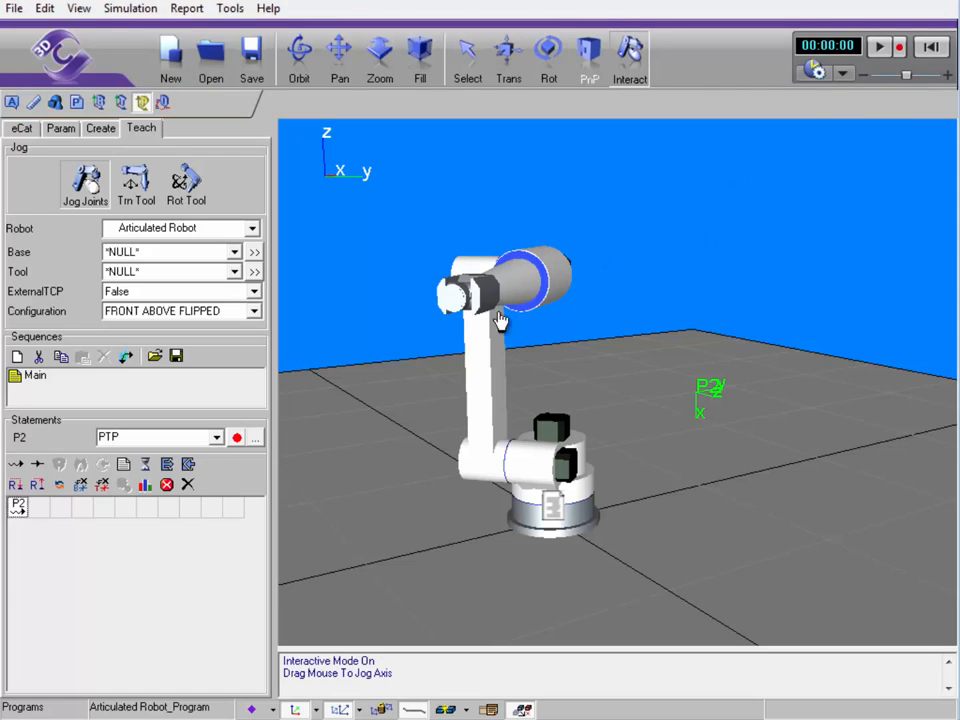
left_click(879, 46)
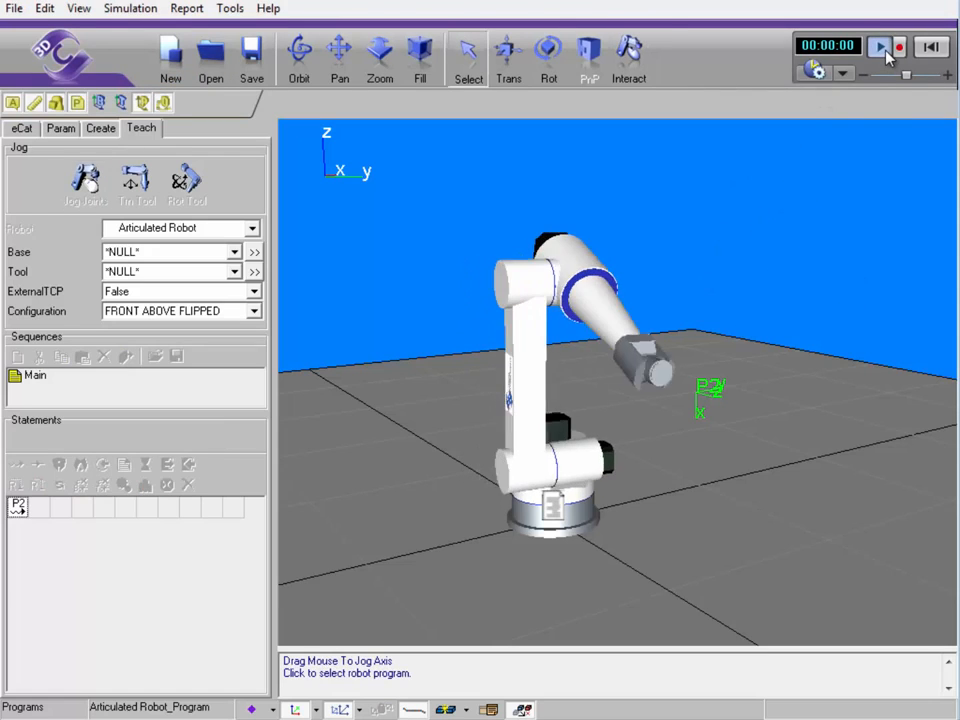
left_click(930, 48)
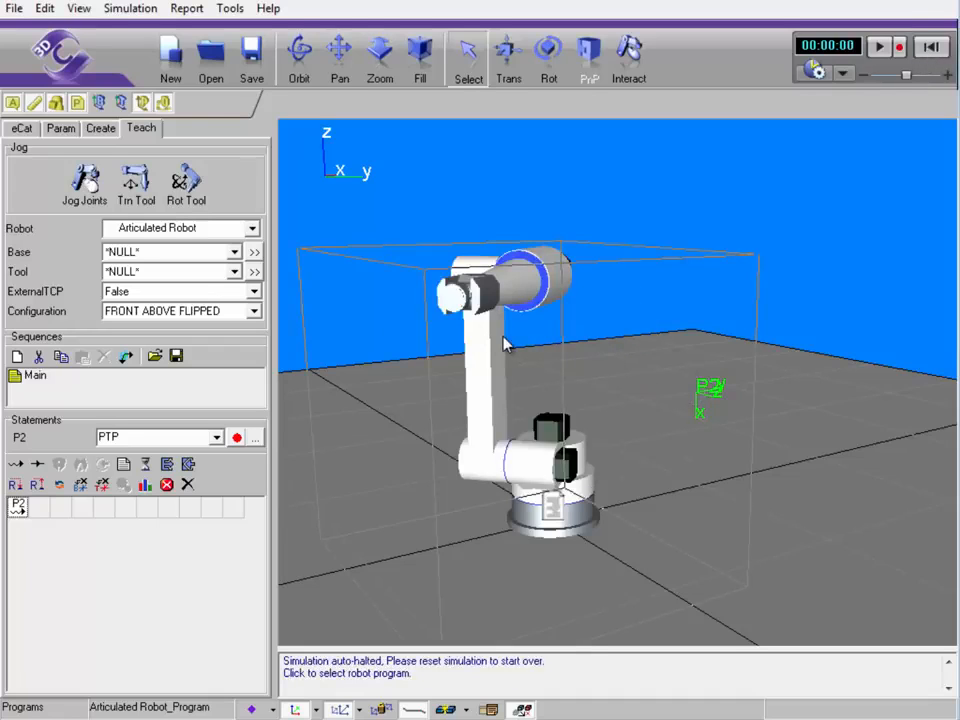
mouse_move(434, 548)
left_mouse_down()
mouse_move(480, 549)
mouse_move(435, 553)
left_mouse_up()
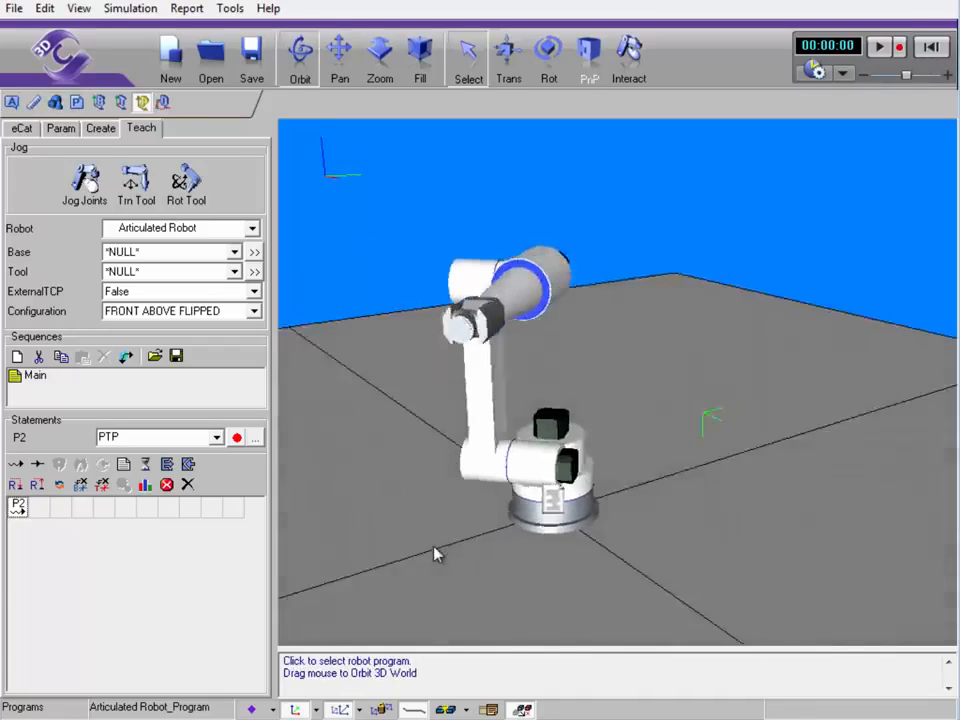
Enter 0 for joints J1 and J3 in the robot's Param tab so the arm stands upright
left_click(60, 129)
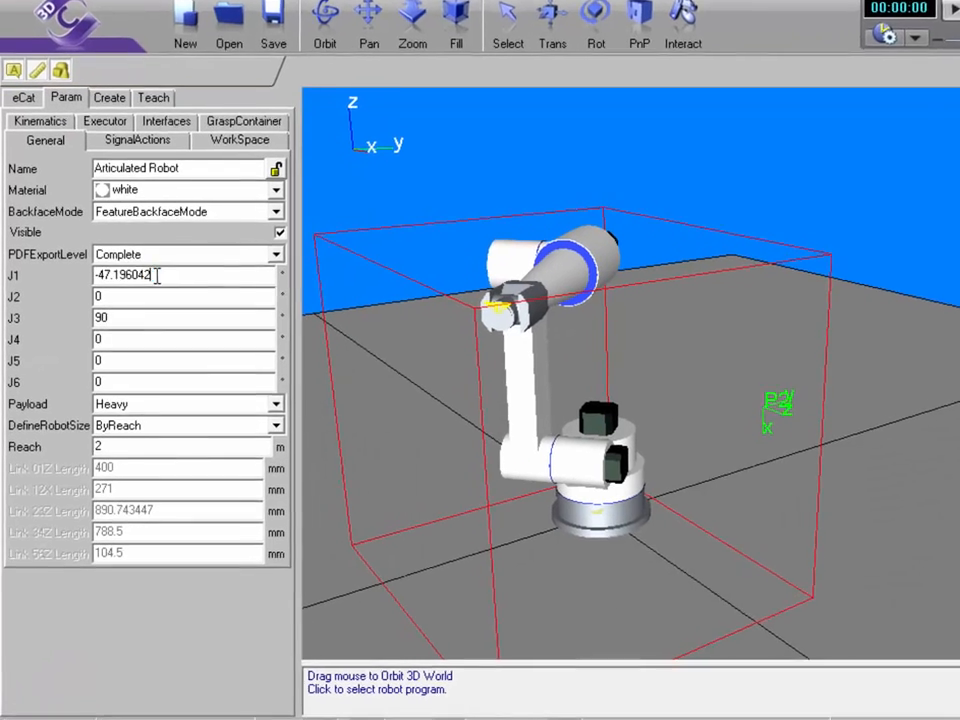
left_click_drag(157, 276, 75, 287)
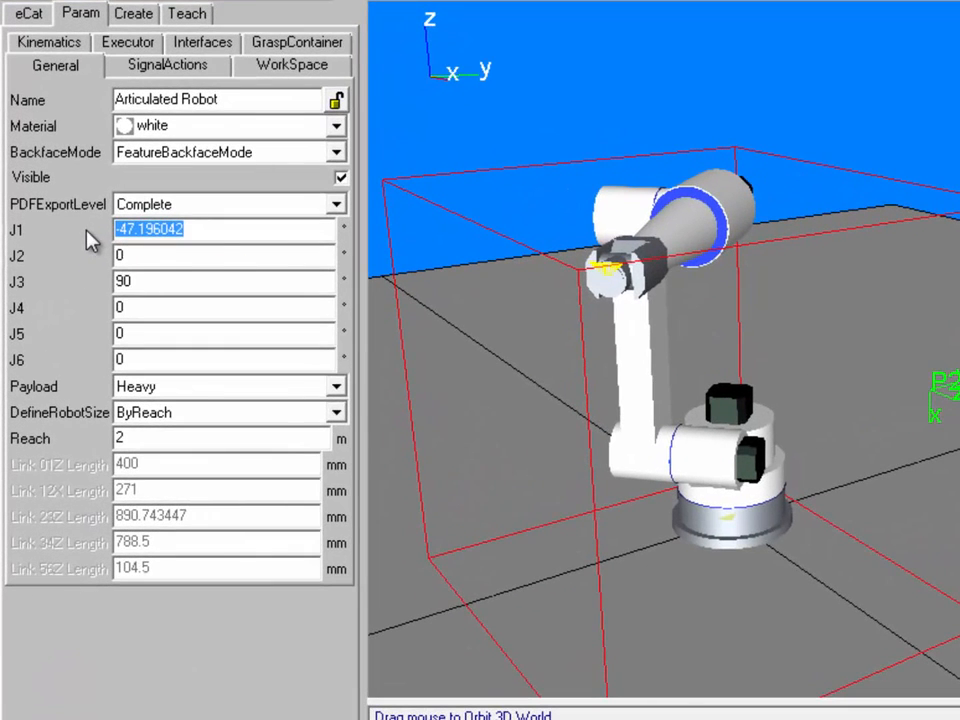
type("0")
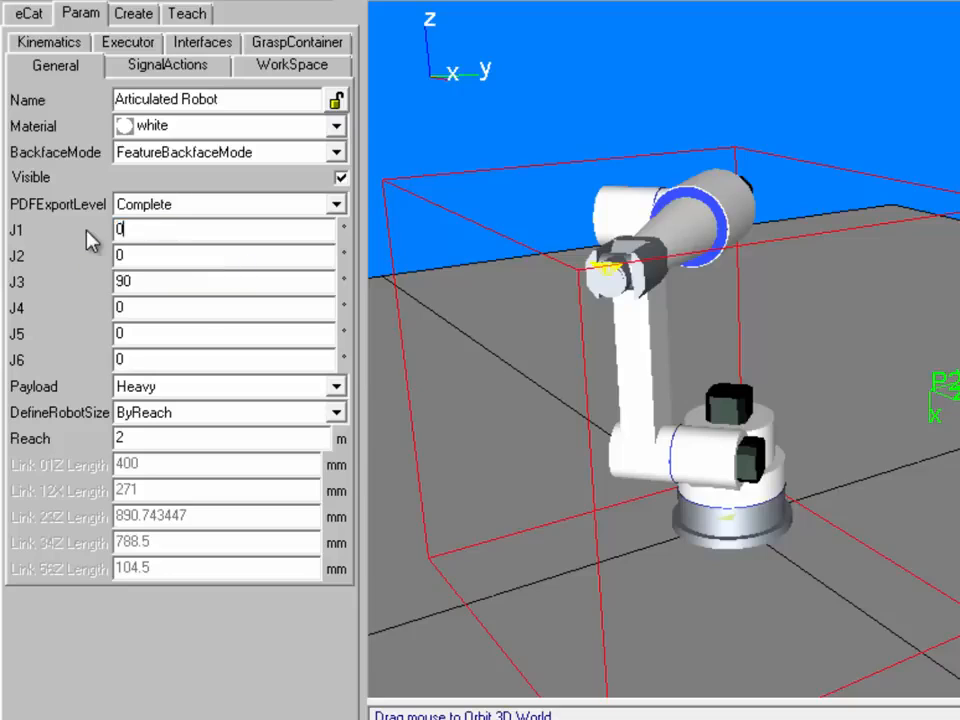
key("Tab")
key("Tab")
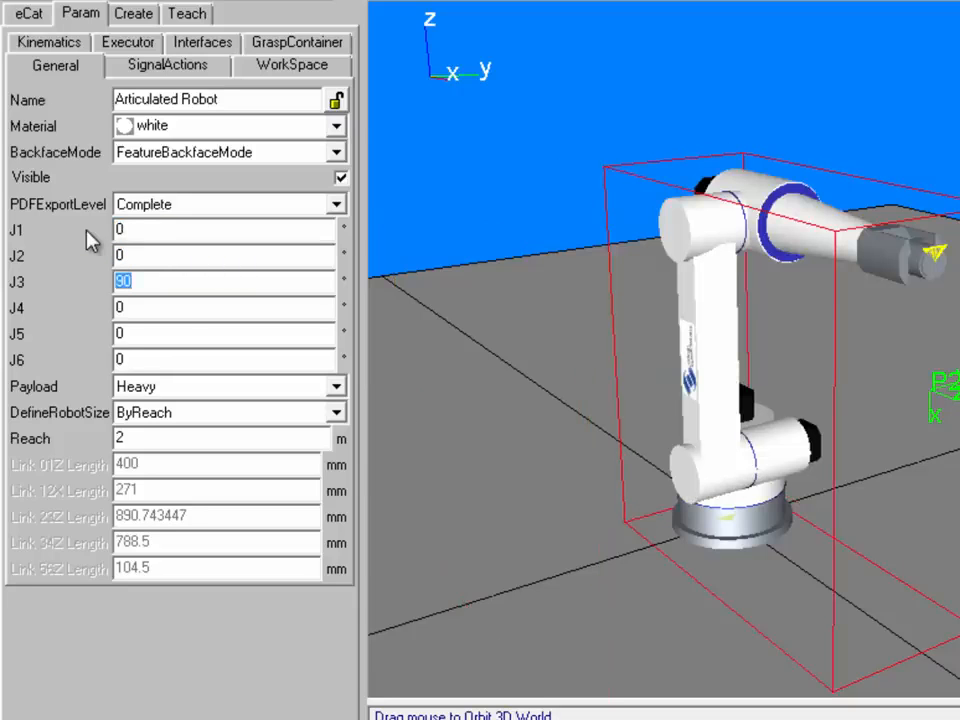
type("0")
key("Return")
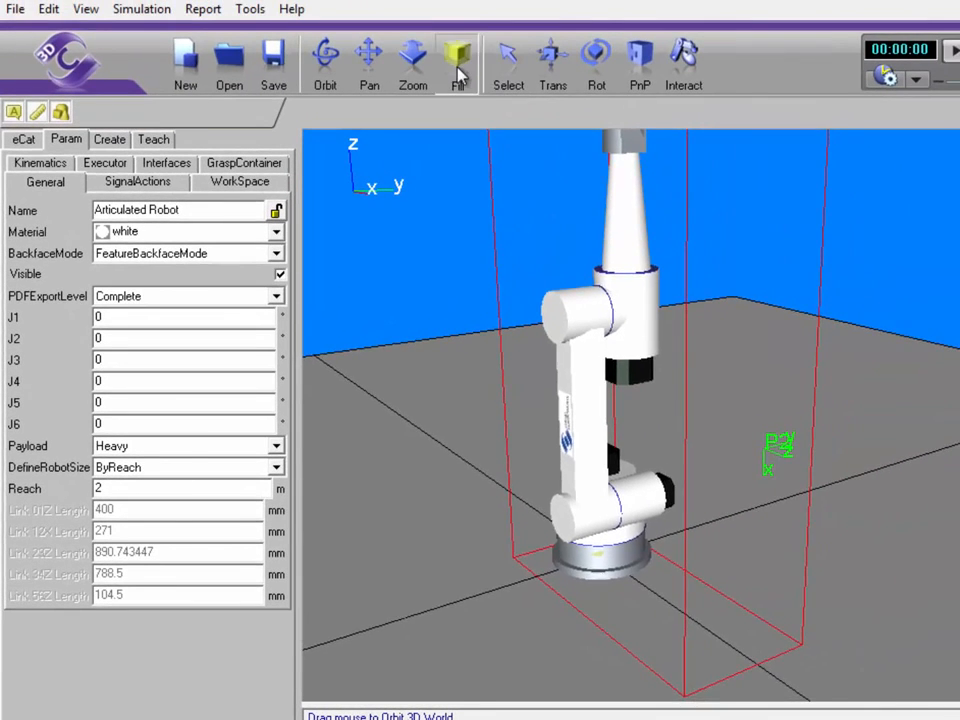
Save the upright all-zero joint pose as the start state, then verify it with a run and reset
left_click(458, 70)
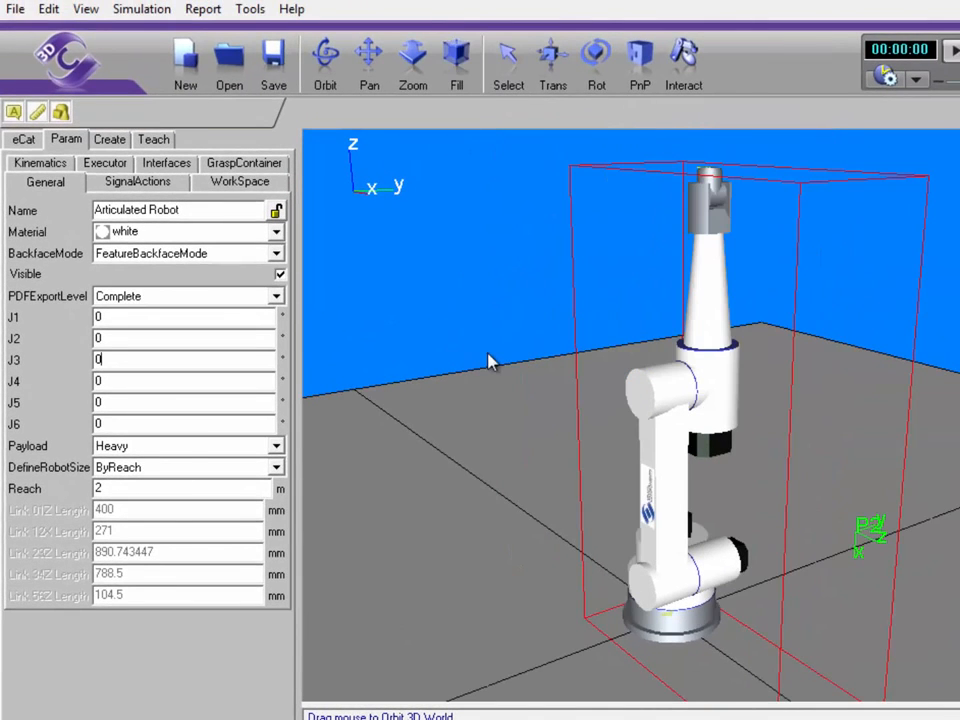
left_click(155, 16)
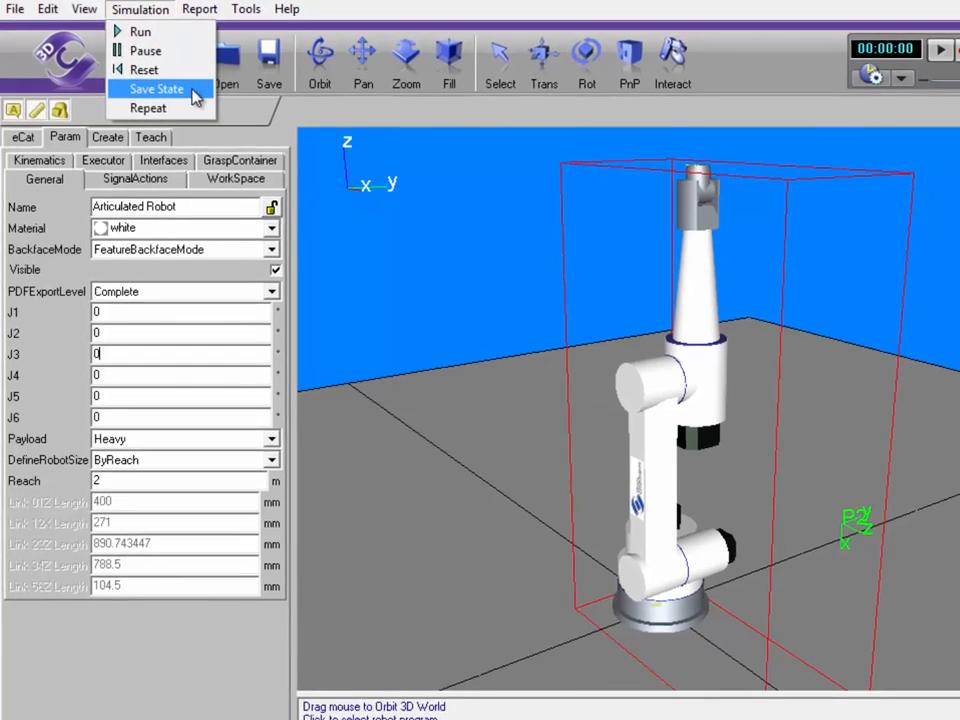
left_click(853, 4)
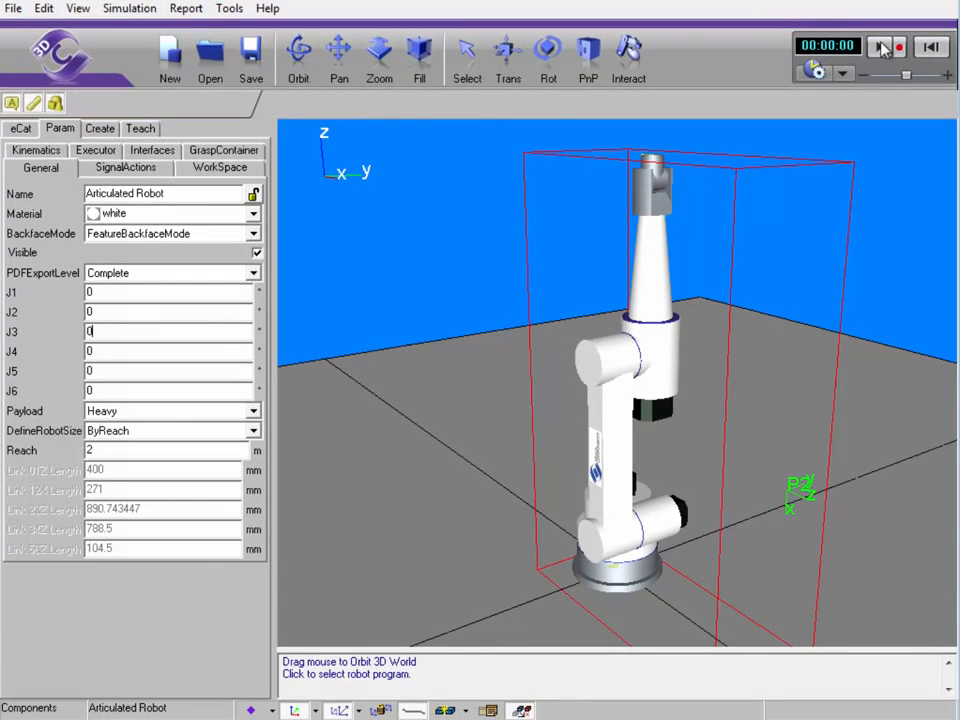
left_click(881, 47)
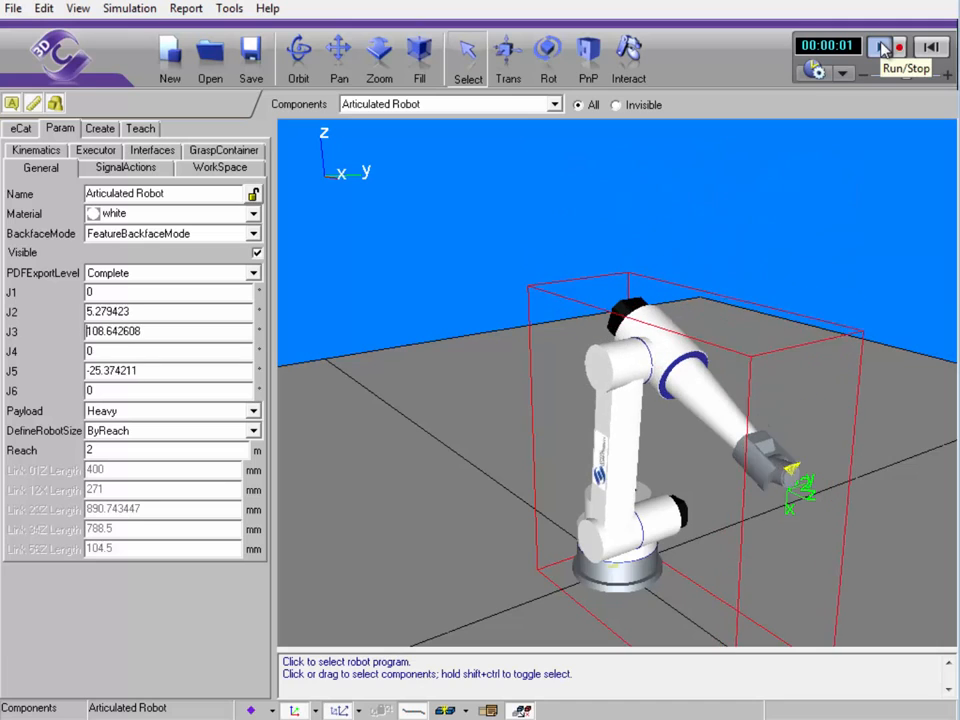
left_click(930, 46)
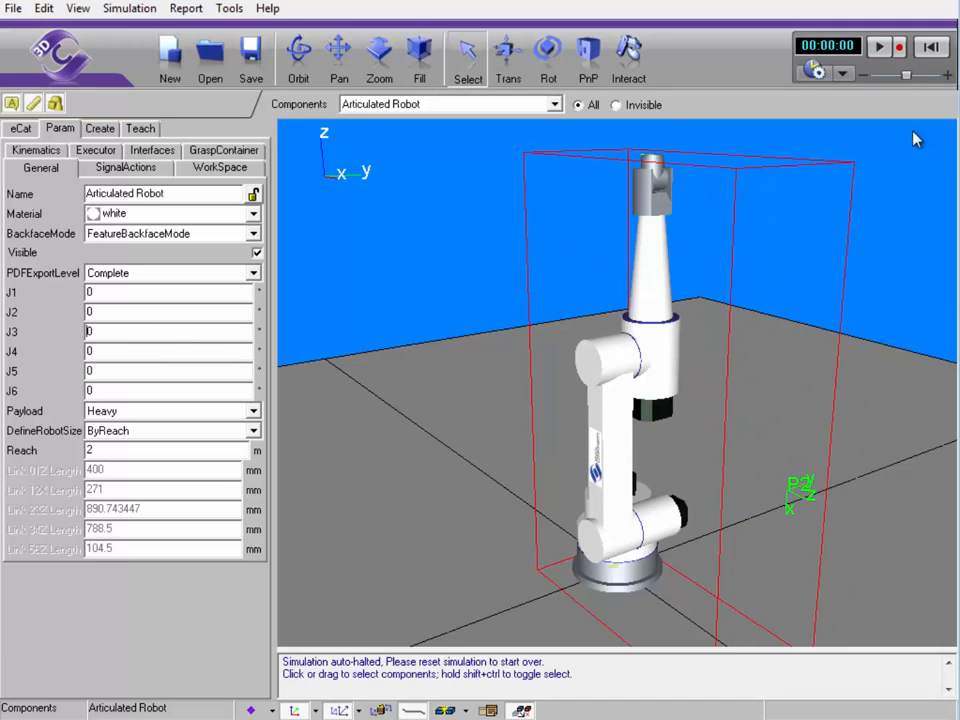
right_click_drag(915, 140, 890, 328)
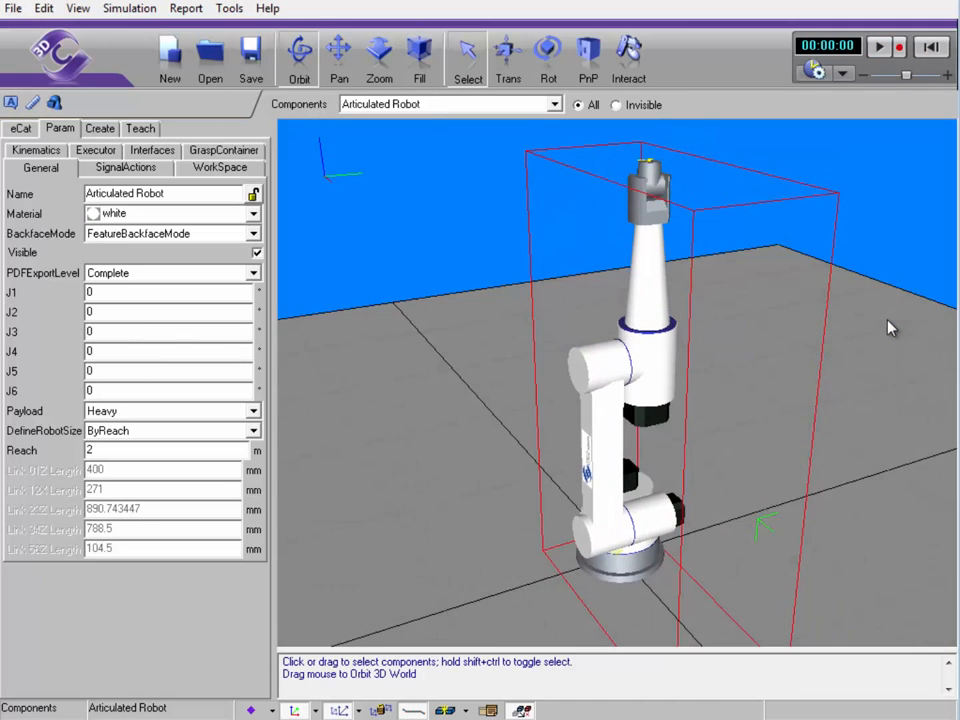